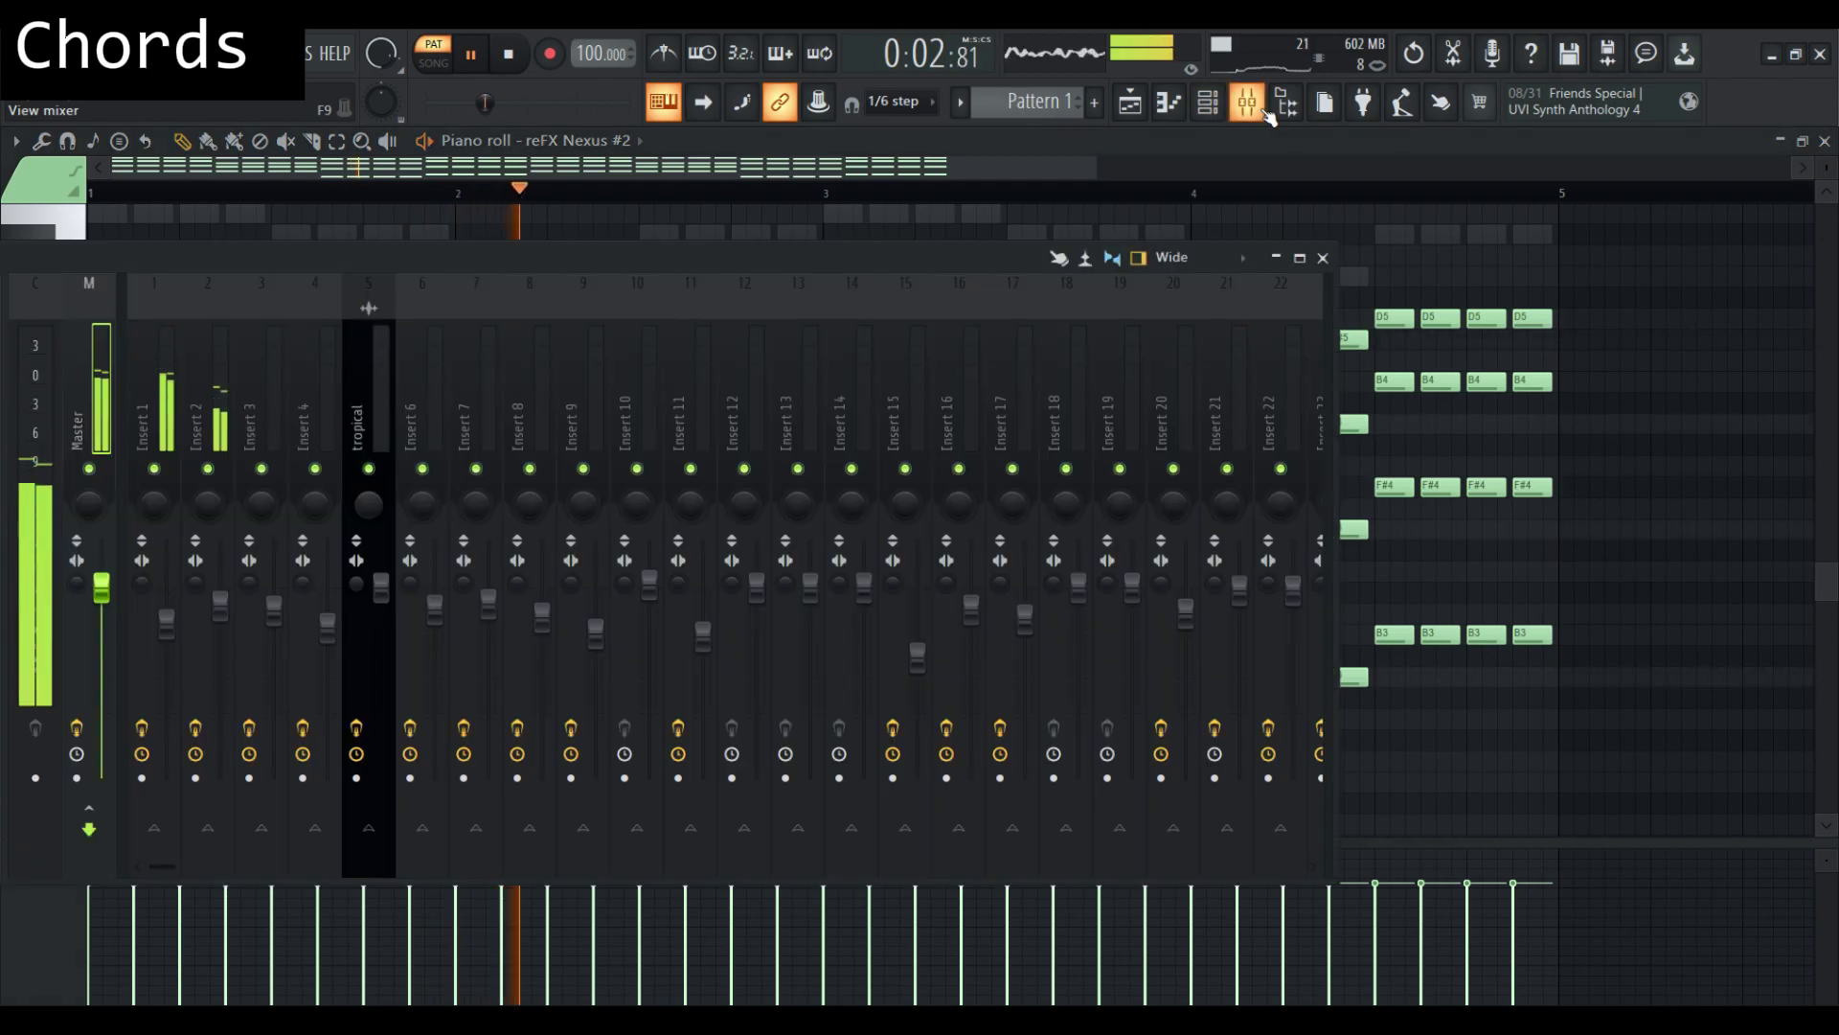
Inspect the mixer effect chains of Insert 1 and Insert 2, then close the mixer and stop playback
{"action": "left_click_drag", "start_coordinate": [710, 245], "coordinate": [1225, 188]}
{"action": "left_click", "coordinate": [669, 340]}
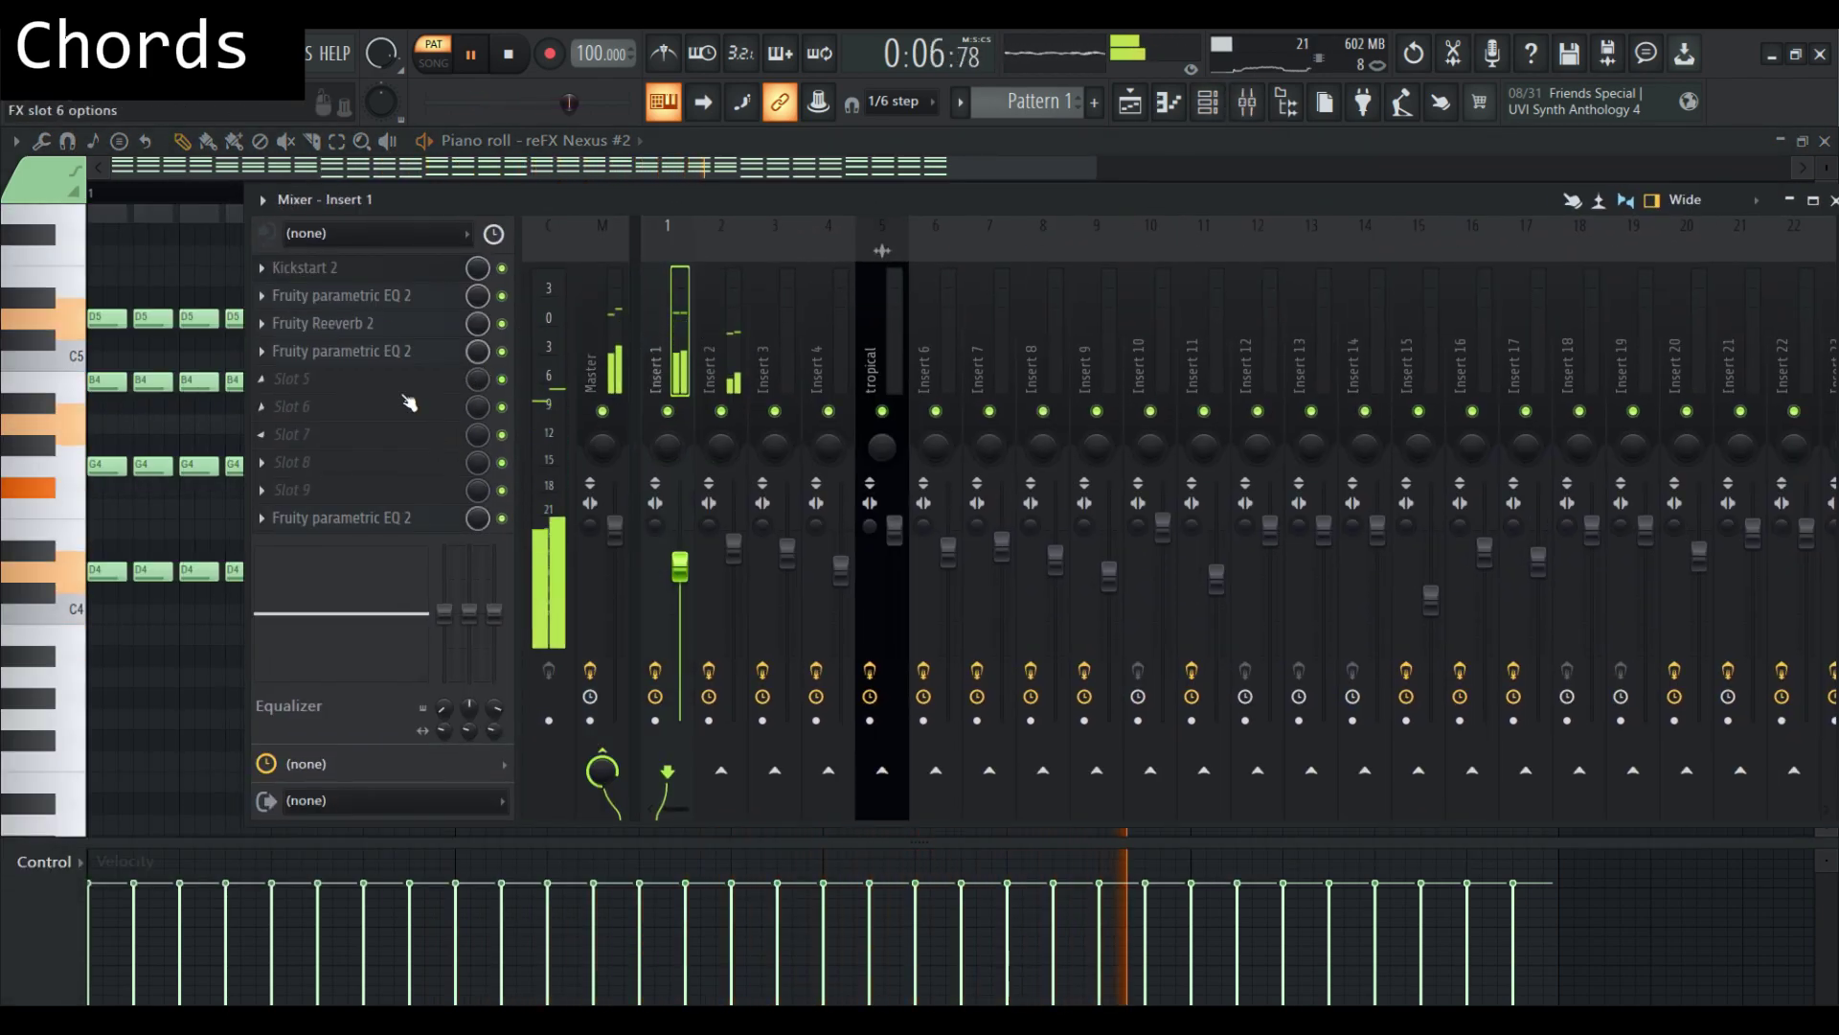
{"action": "left_click", "coordinate": [730, 325]}
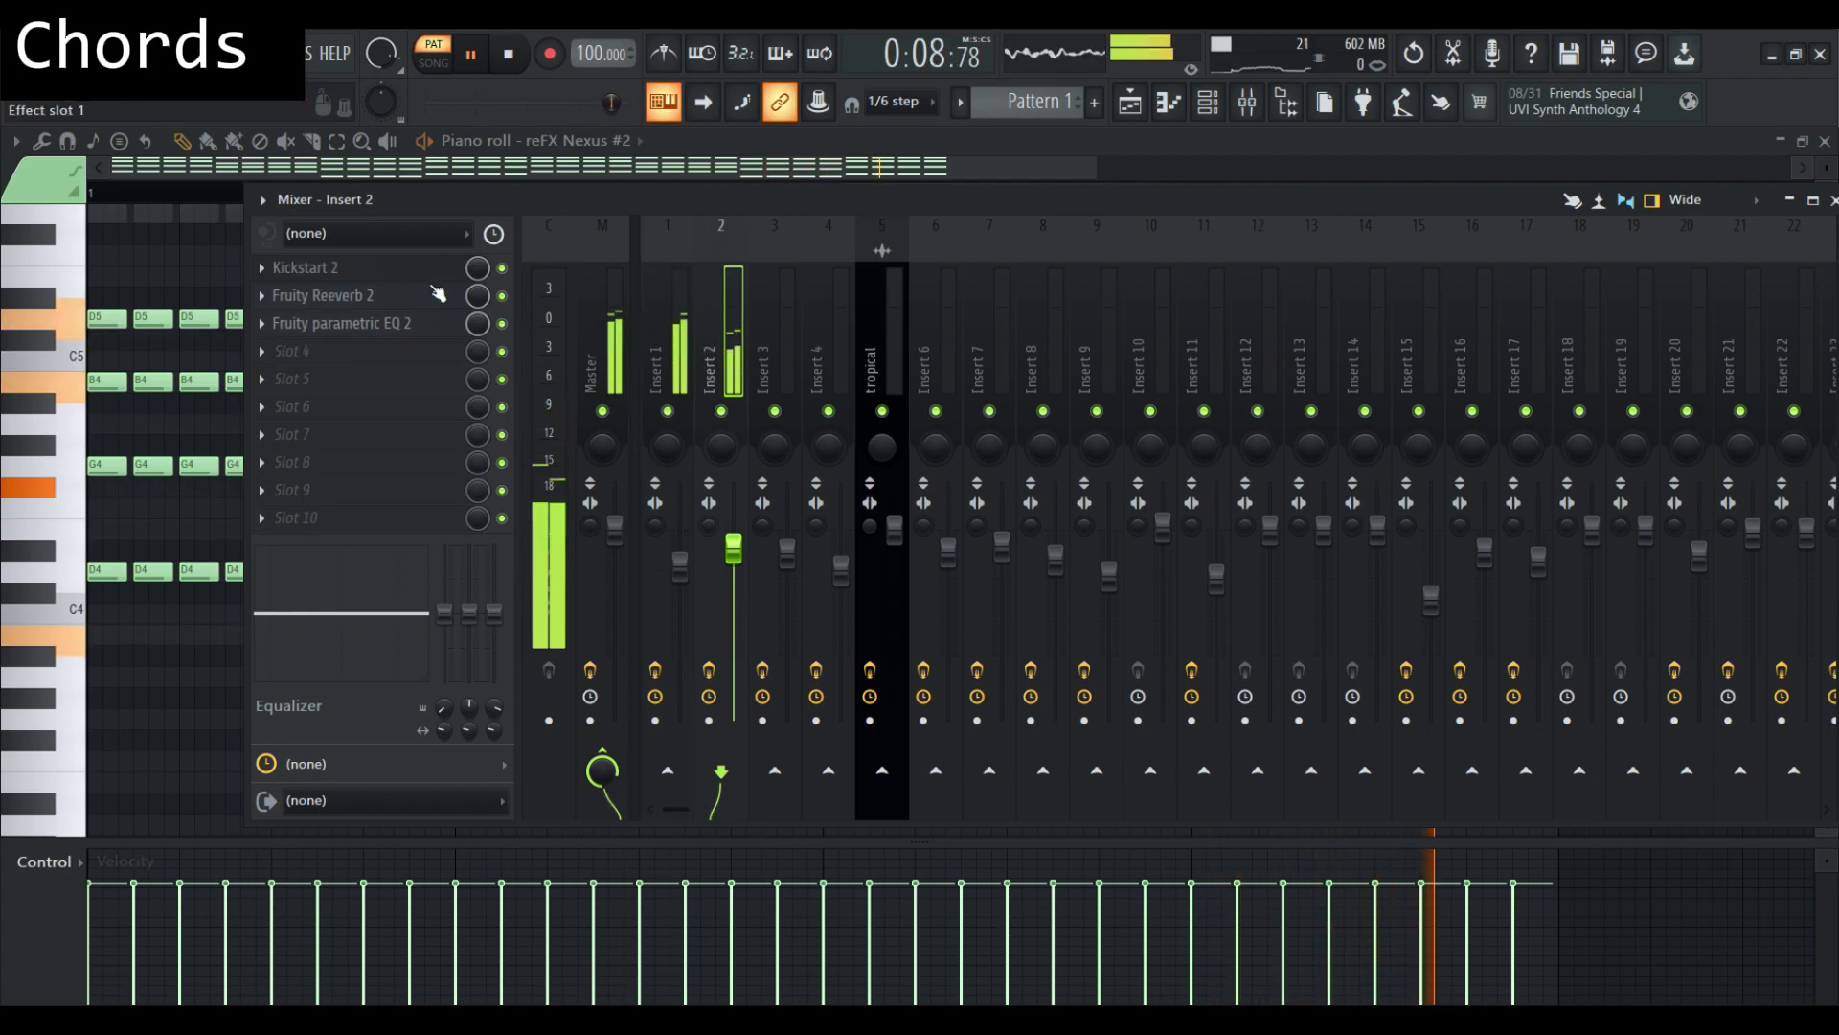
{"action": "left_click_drag", "start_coordinate": [795, 199], "coordinate": [633, 199]}
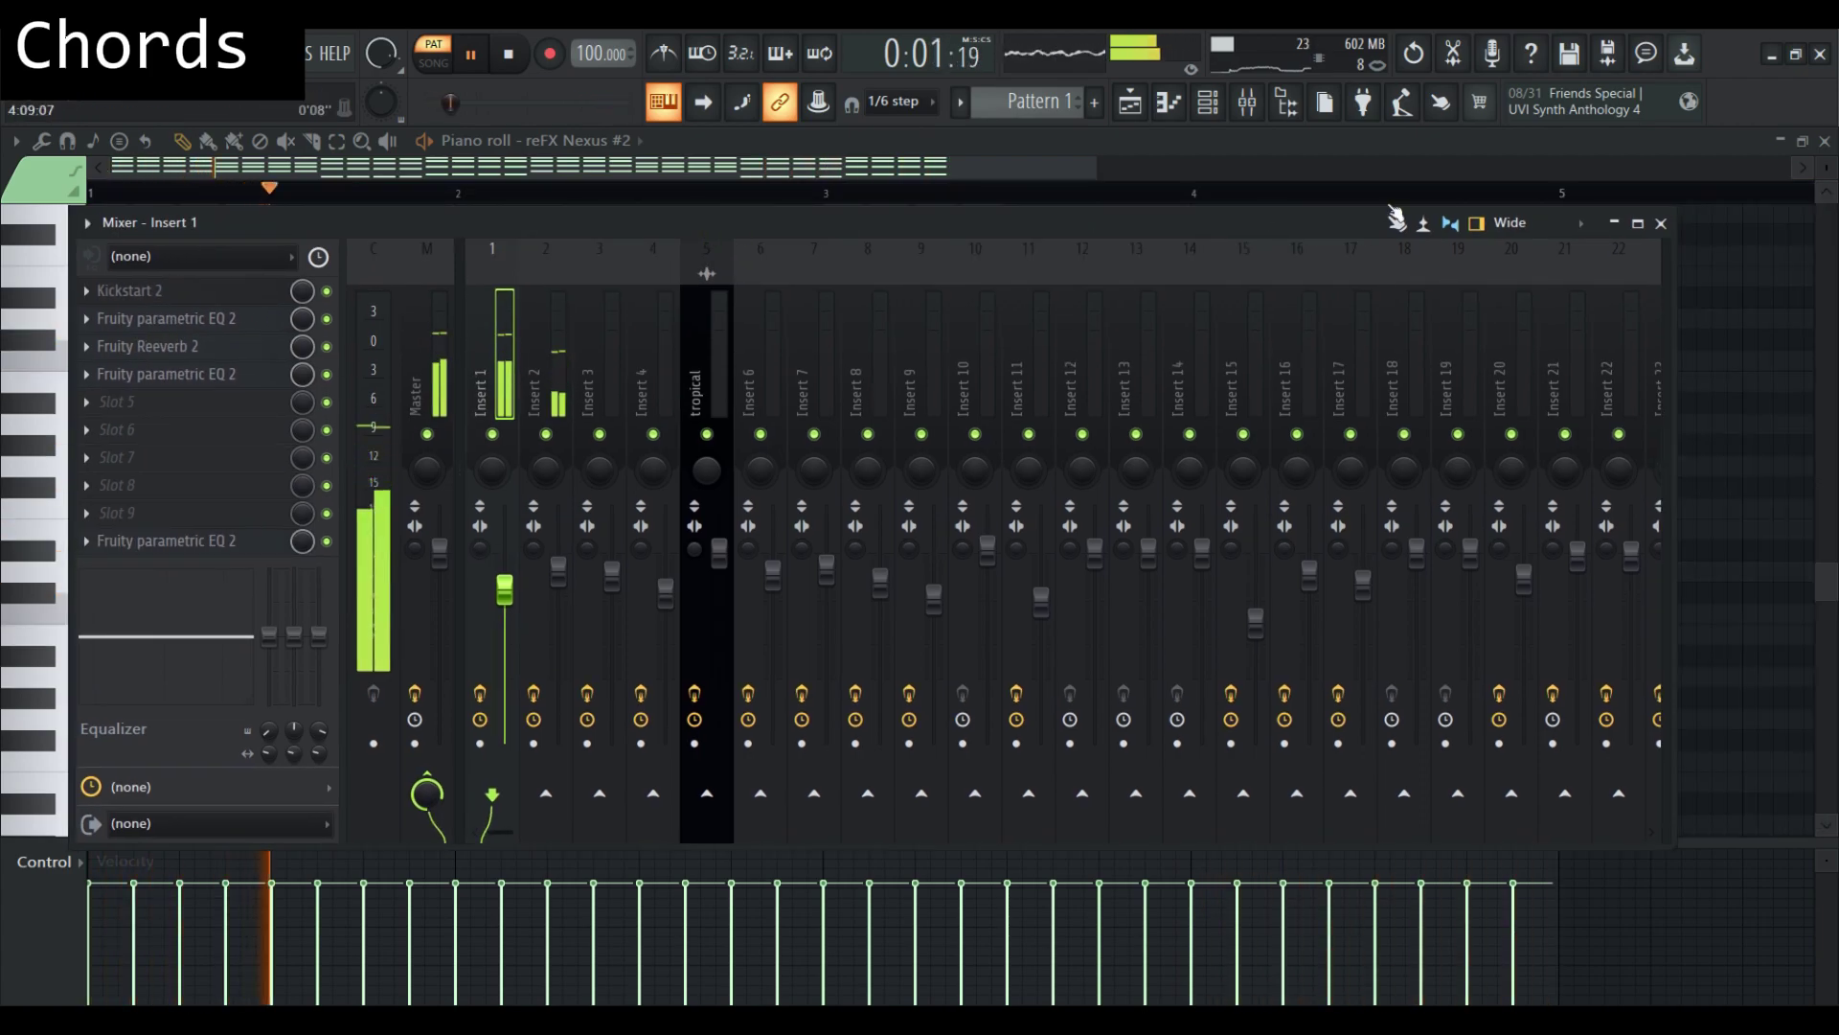
{"action": "left_click", "coordinate": [1654, 201]}
{"action": "key", "text": "space"}
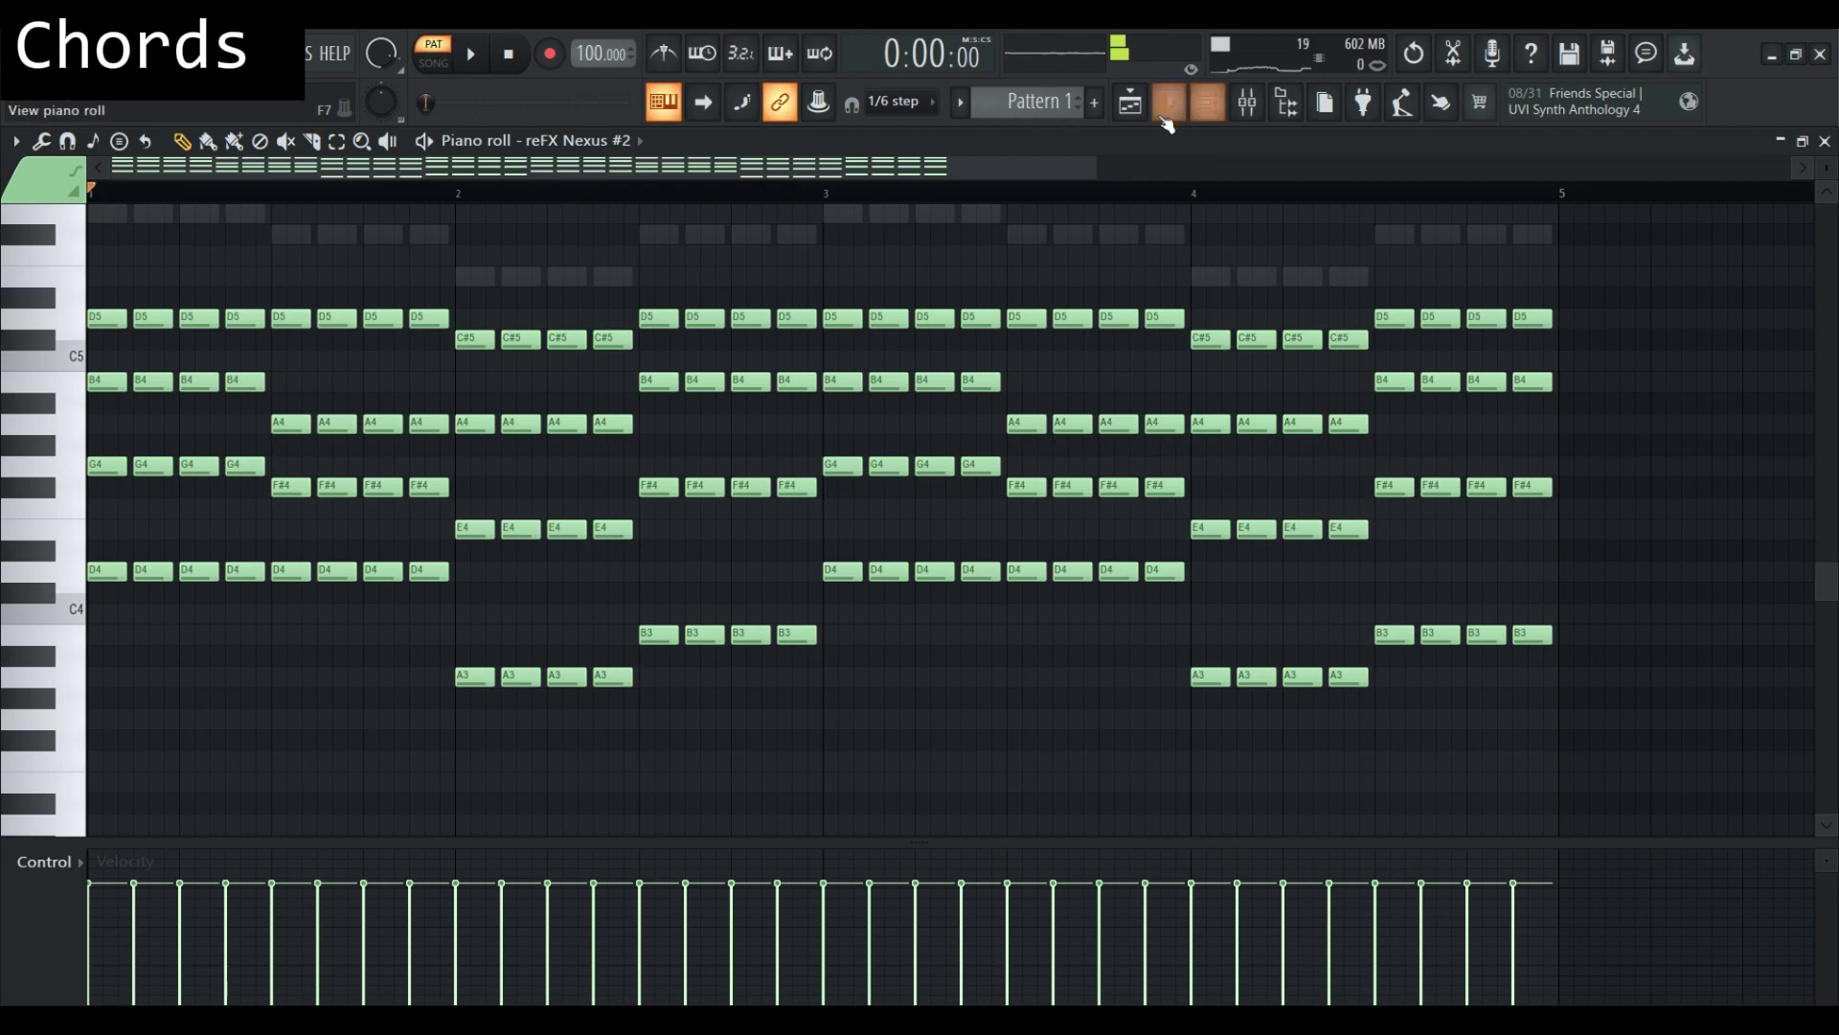
Mute T-Force Alpha Plus and play Pattern 1 to hear the reFX Nexus #2 chords without it
{"action": "left_click", "coordinate": [1209, 105]}
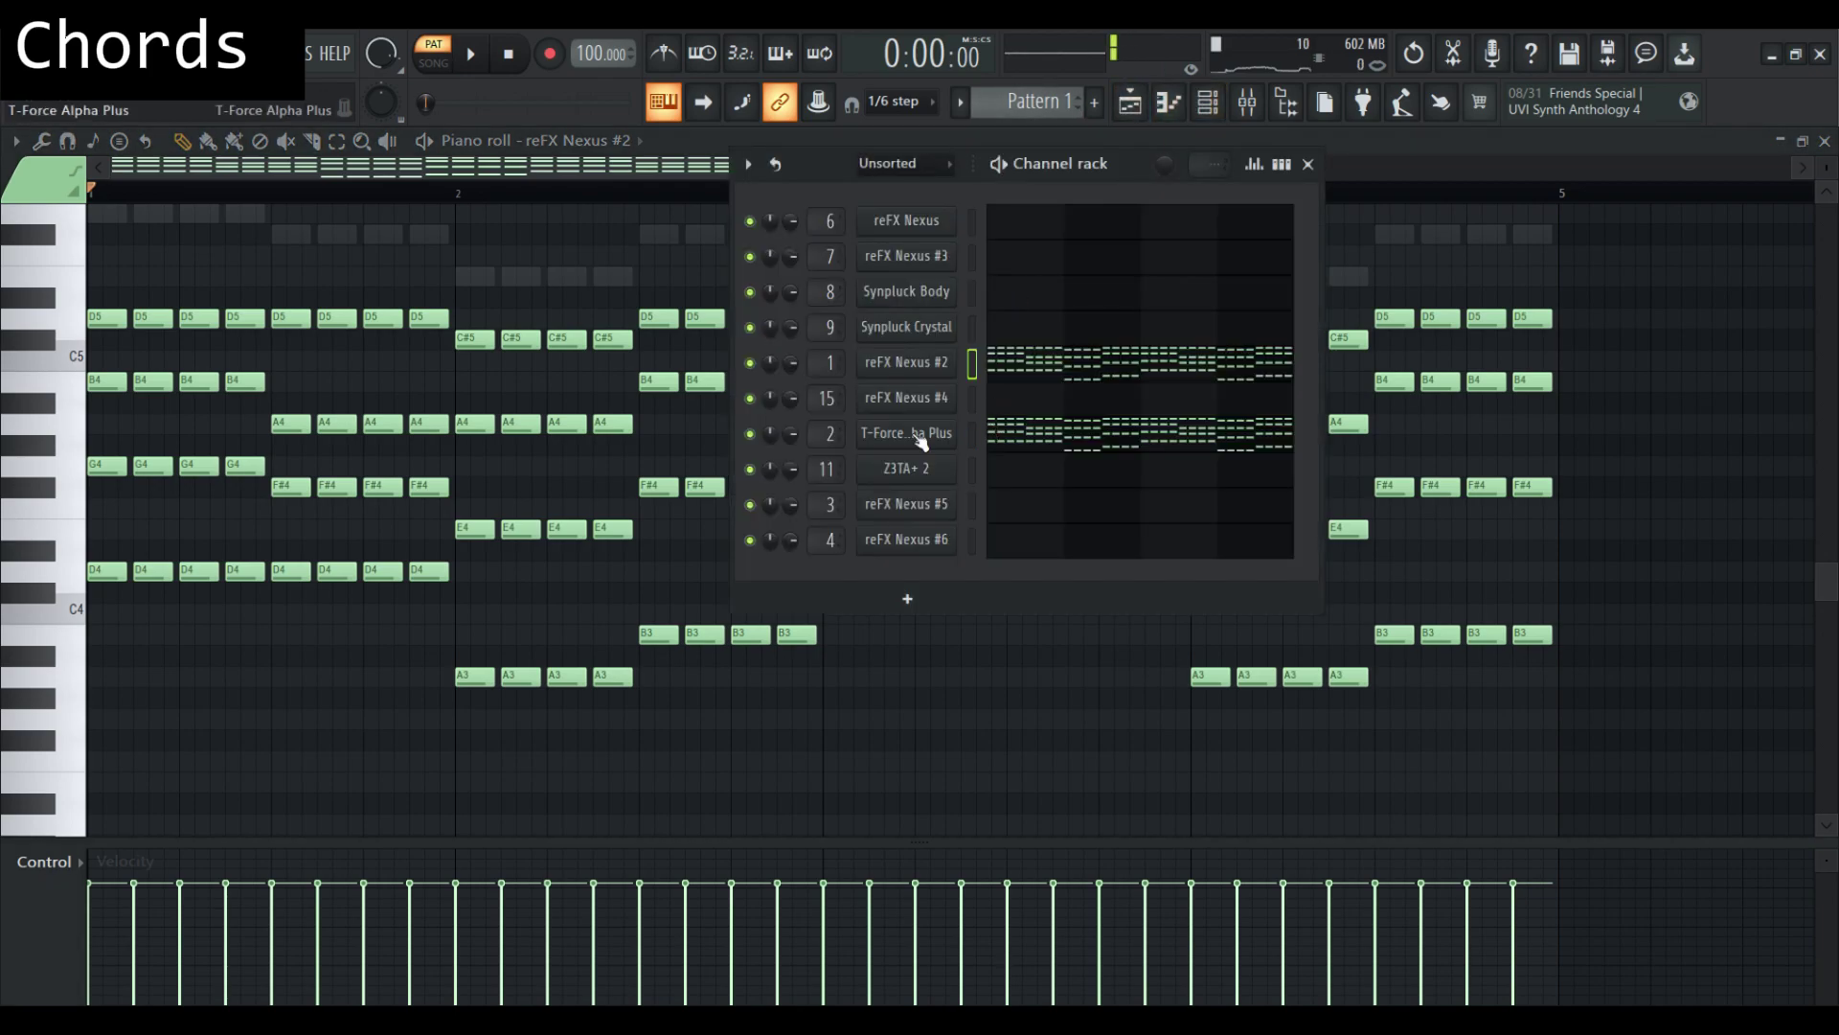
{"action": "key", "text": "space"}
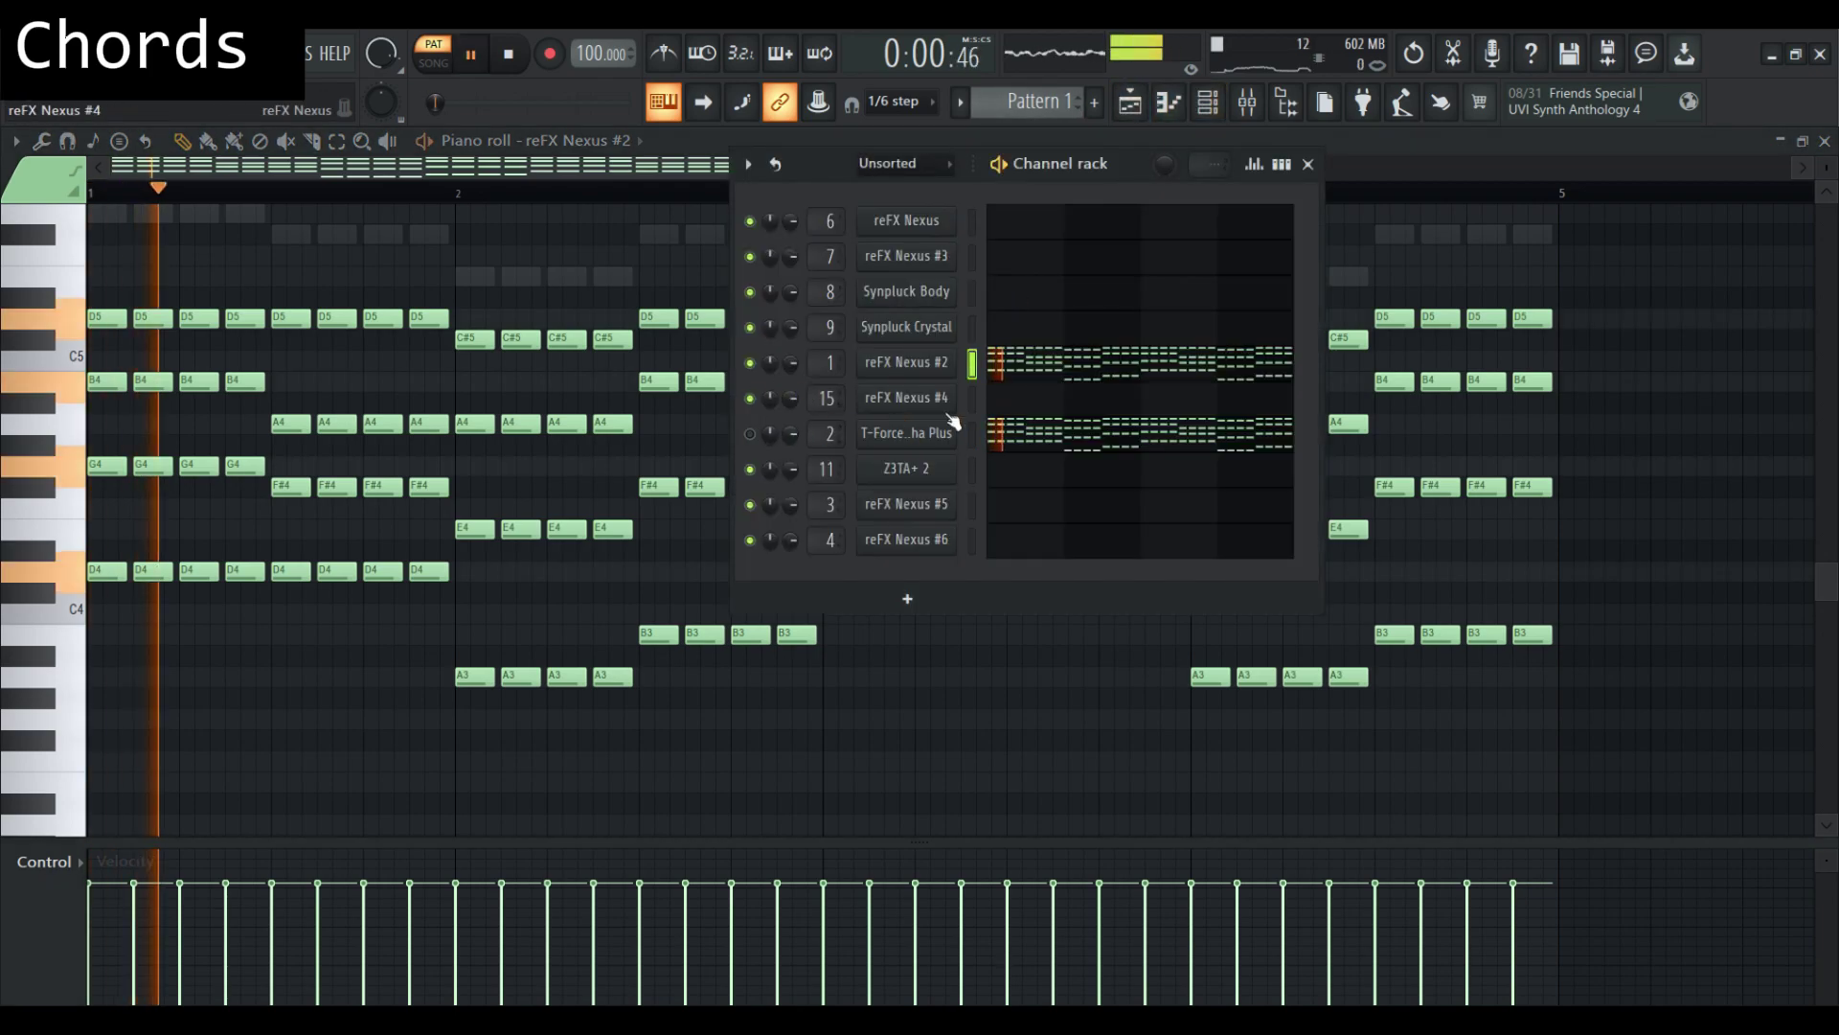
{"action": "key", "text": "space"}
Listen to T-Force Alpha Plus with reFX Nexus #2 muted, examining its chord notes and instrument, then stop playback
{"action": "left_click", "coordinate": [1054, 426]}
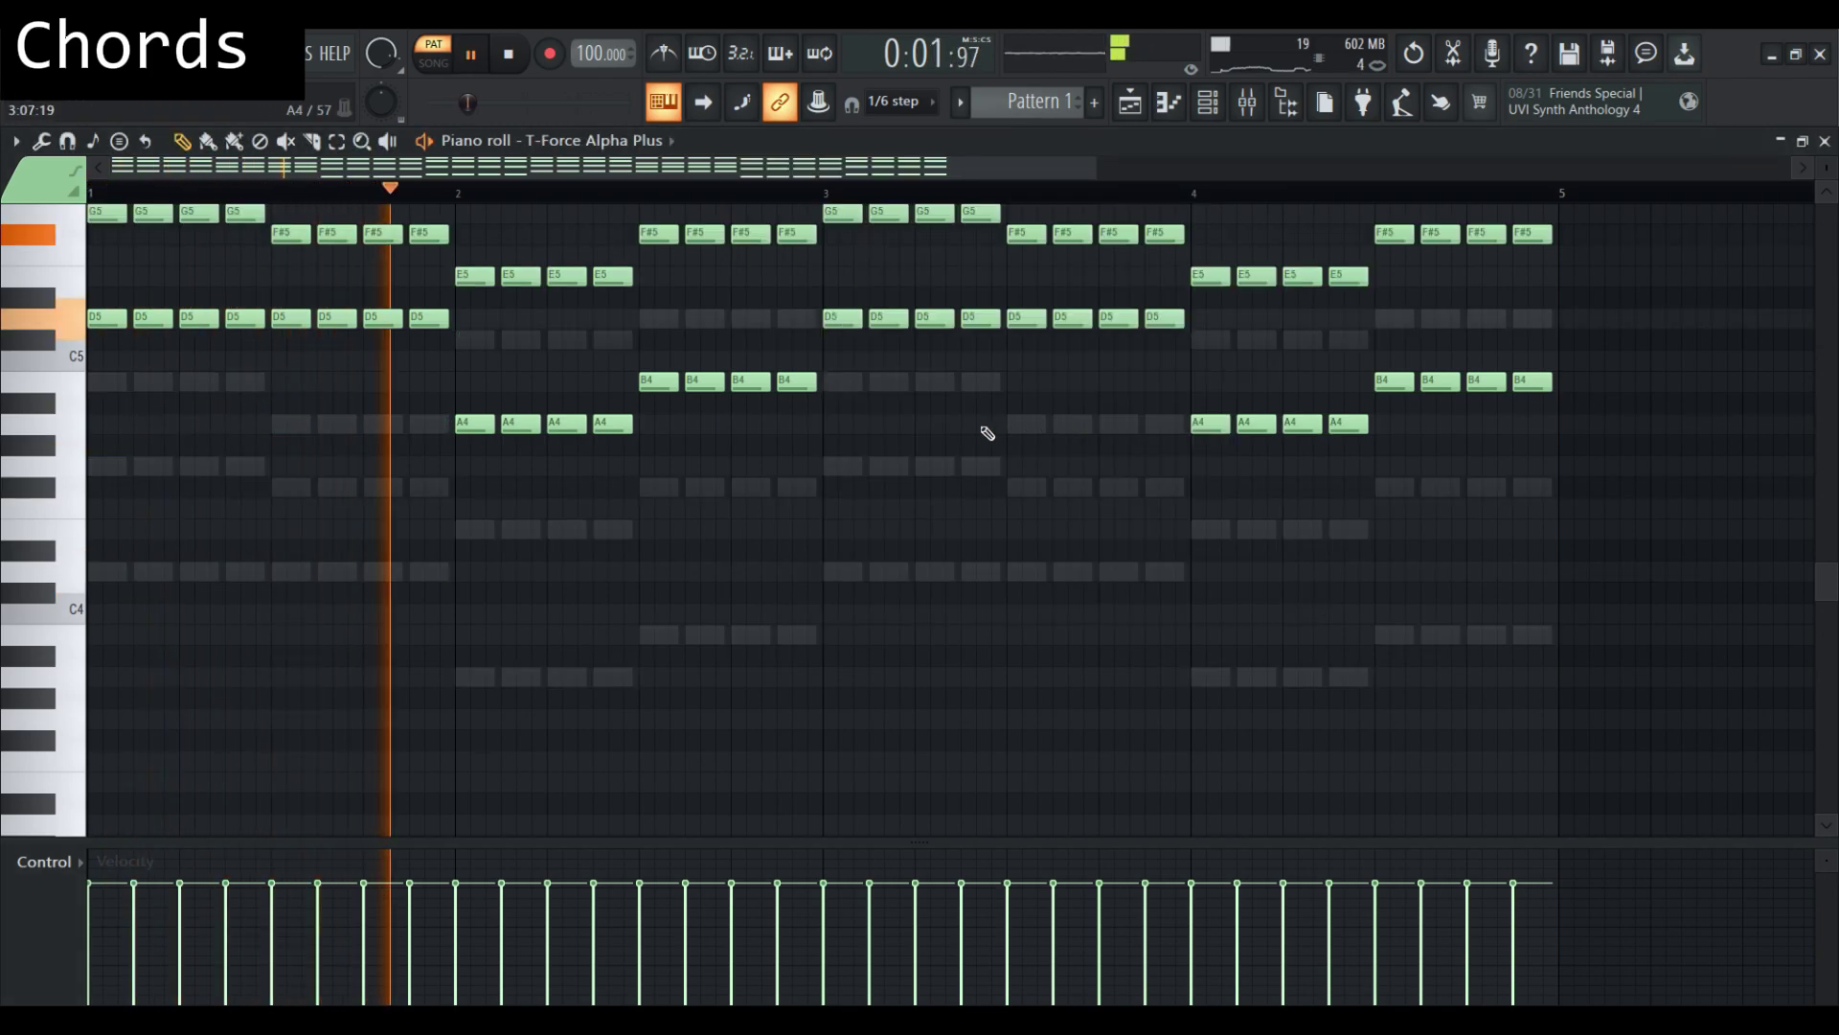
{"action": "scroll", "coordinate": [968, 431], "scroll_direction": "up", "scroll_amount": 4}
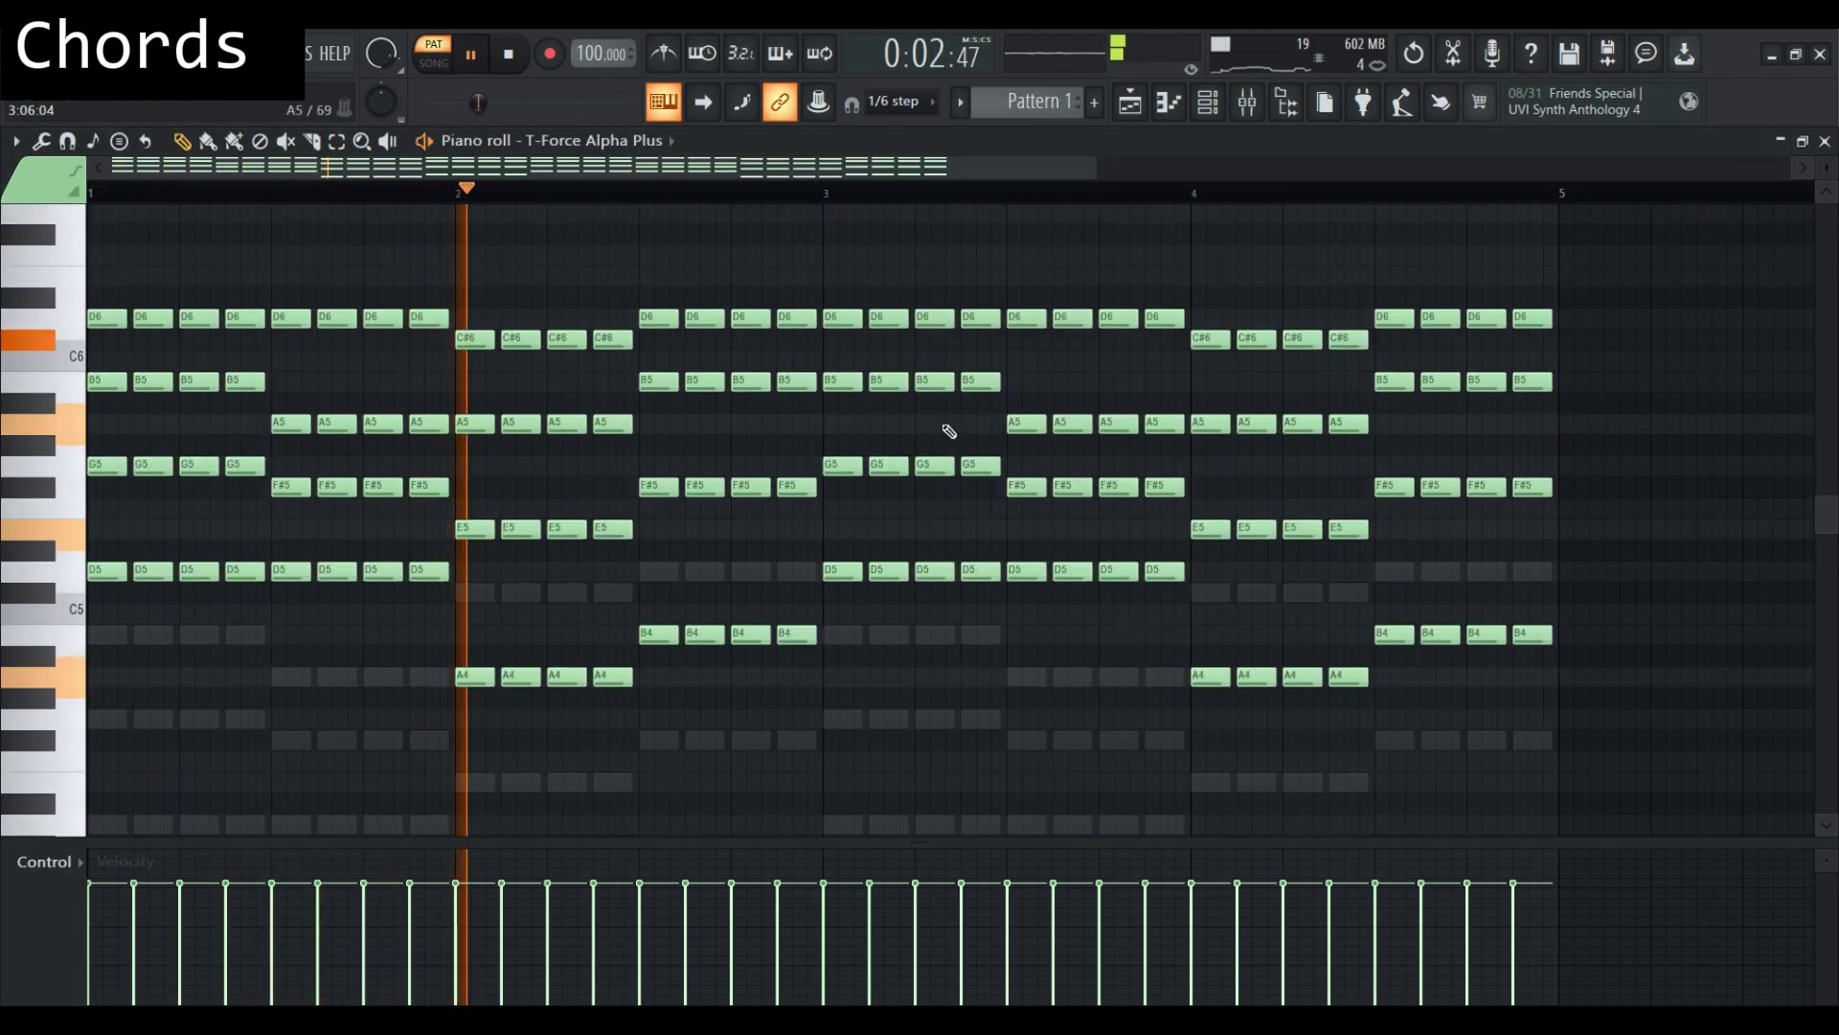
{"action": "left_click", "coordinate": [1211, 106]}
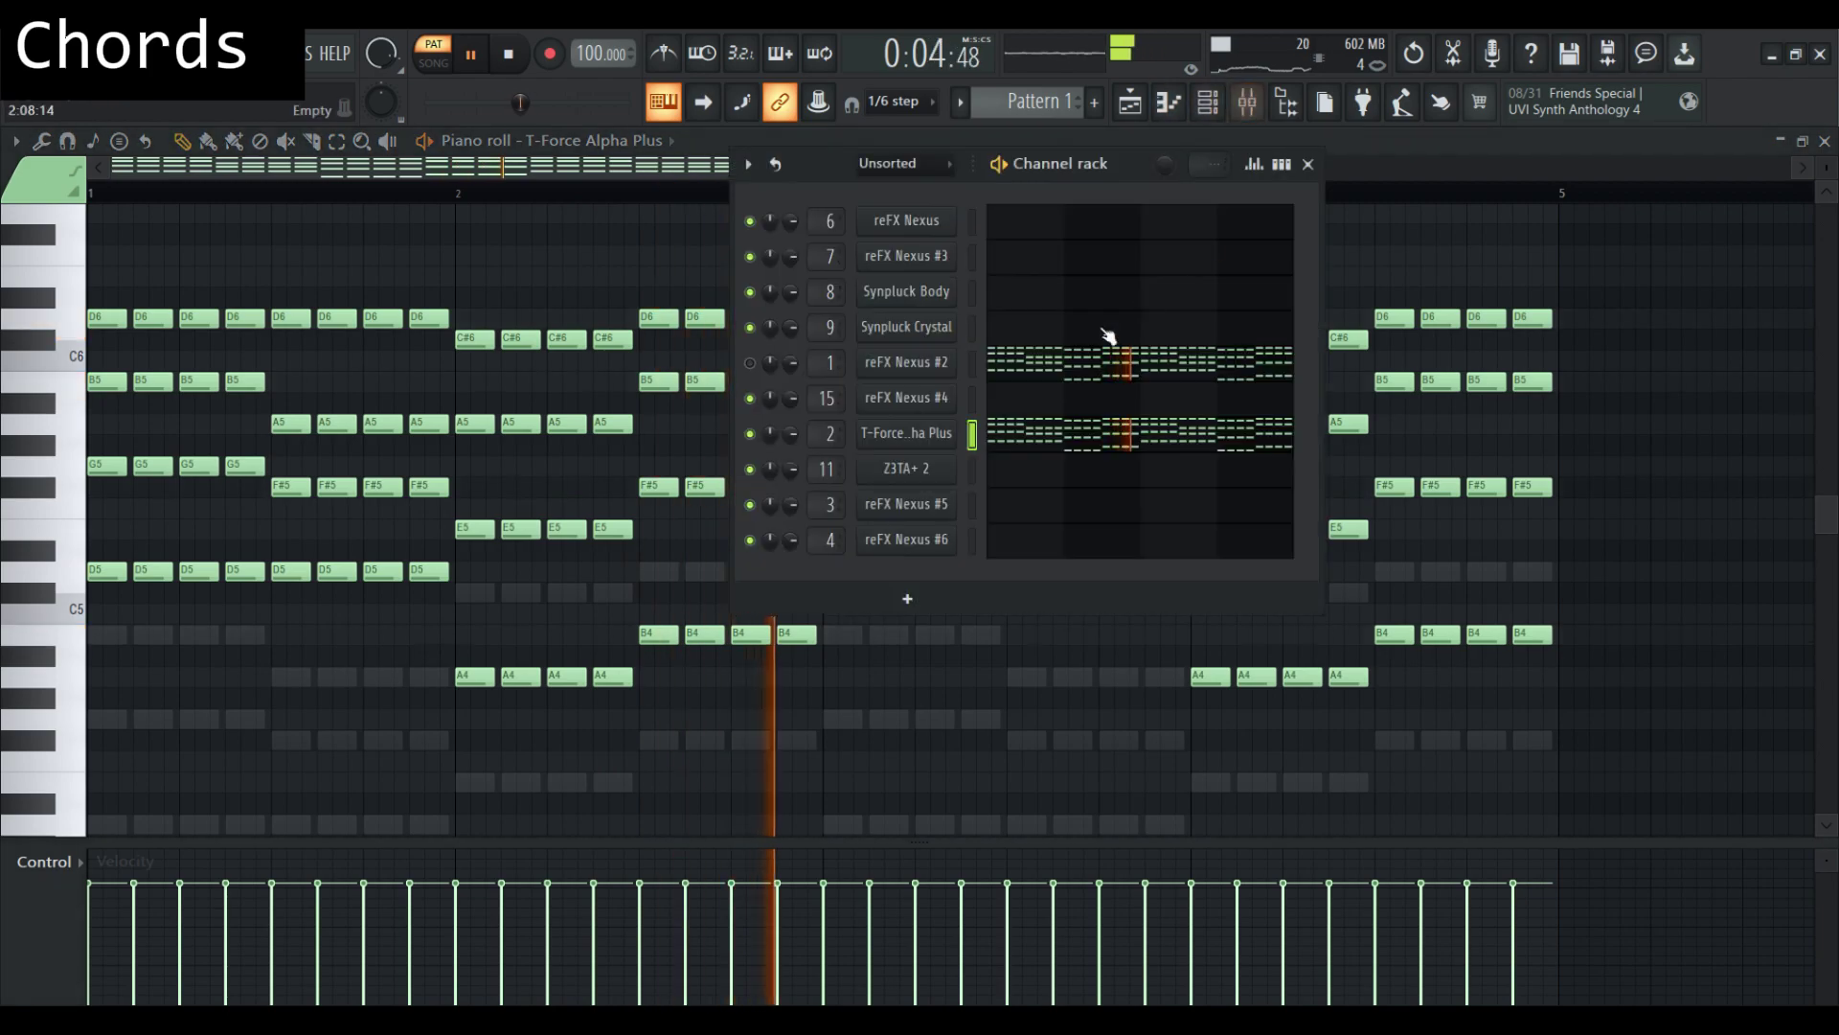
{"action": "left_click", "coordinate": [905, 433]}
{"action": "left_click", "coordinate": [1113, 378]}
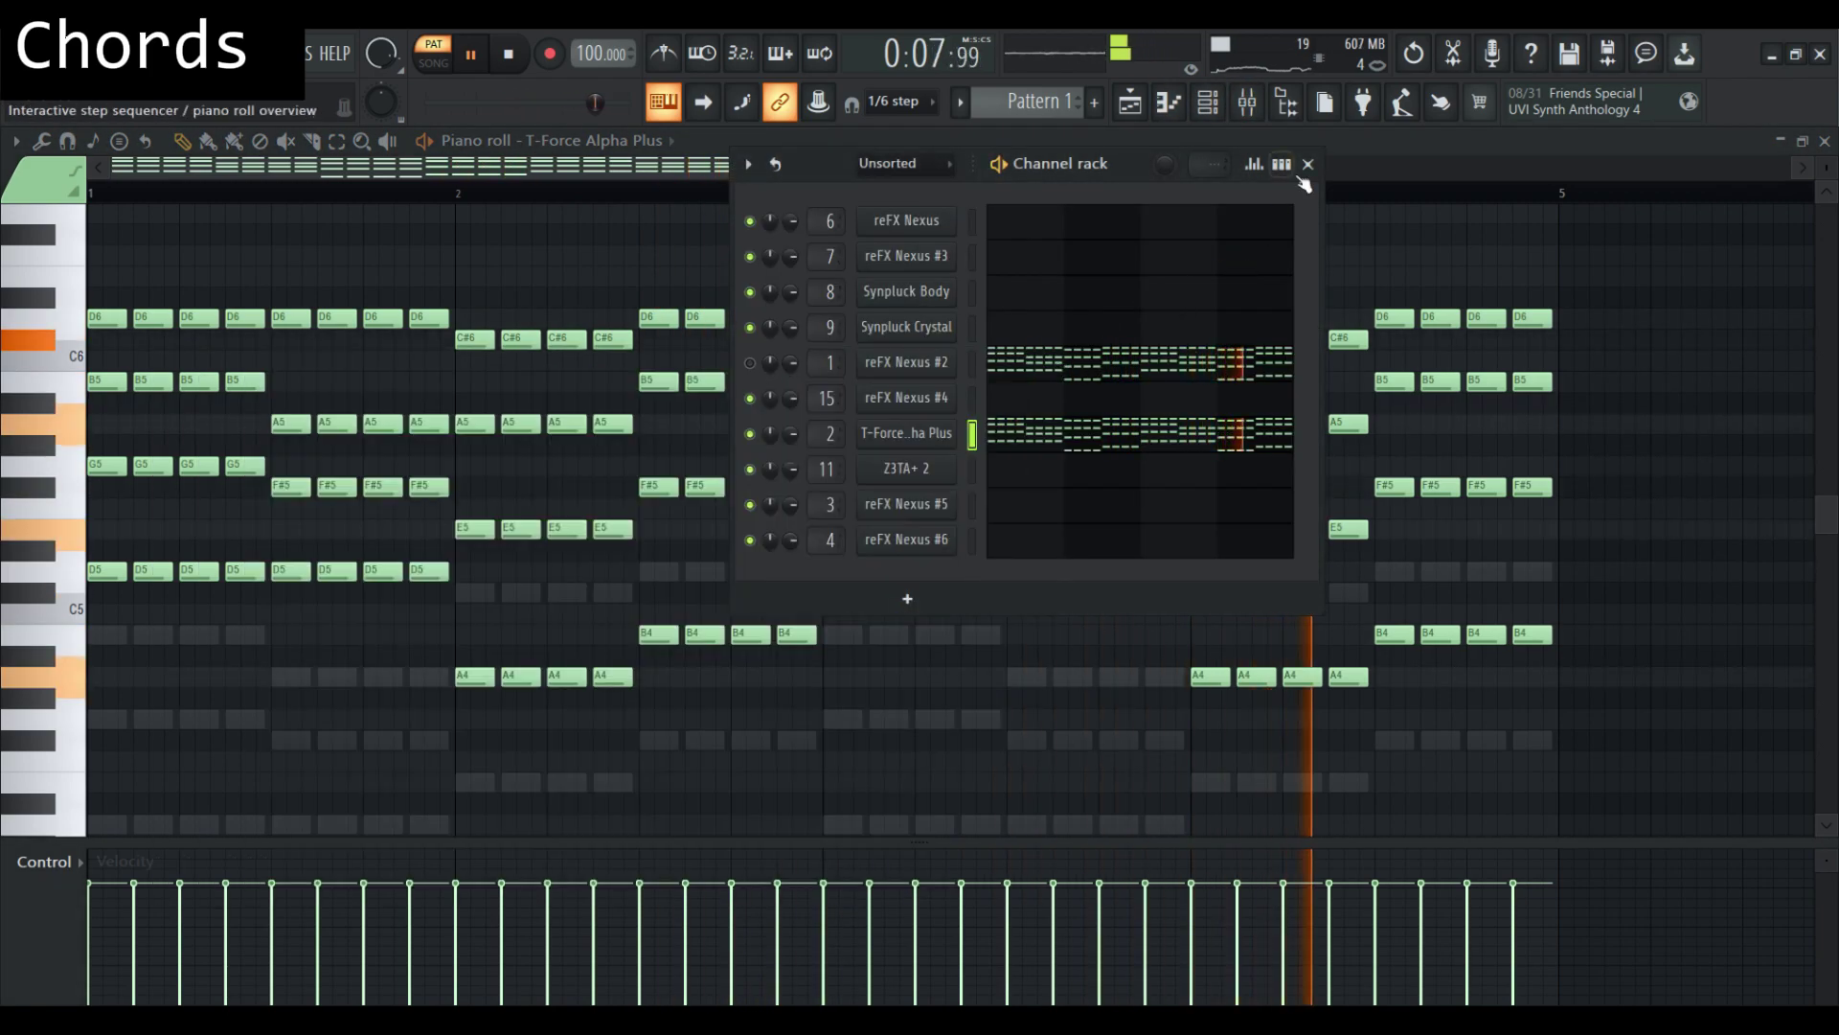
{"action": "left_click", "coordinate": [1309, 164]}
{"action": "key", "text": "space"}
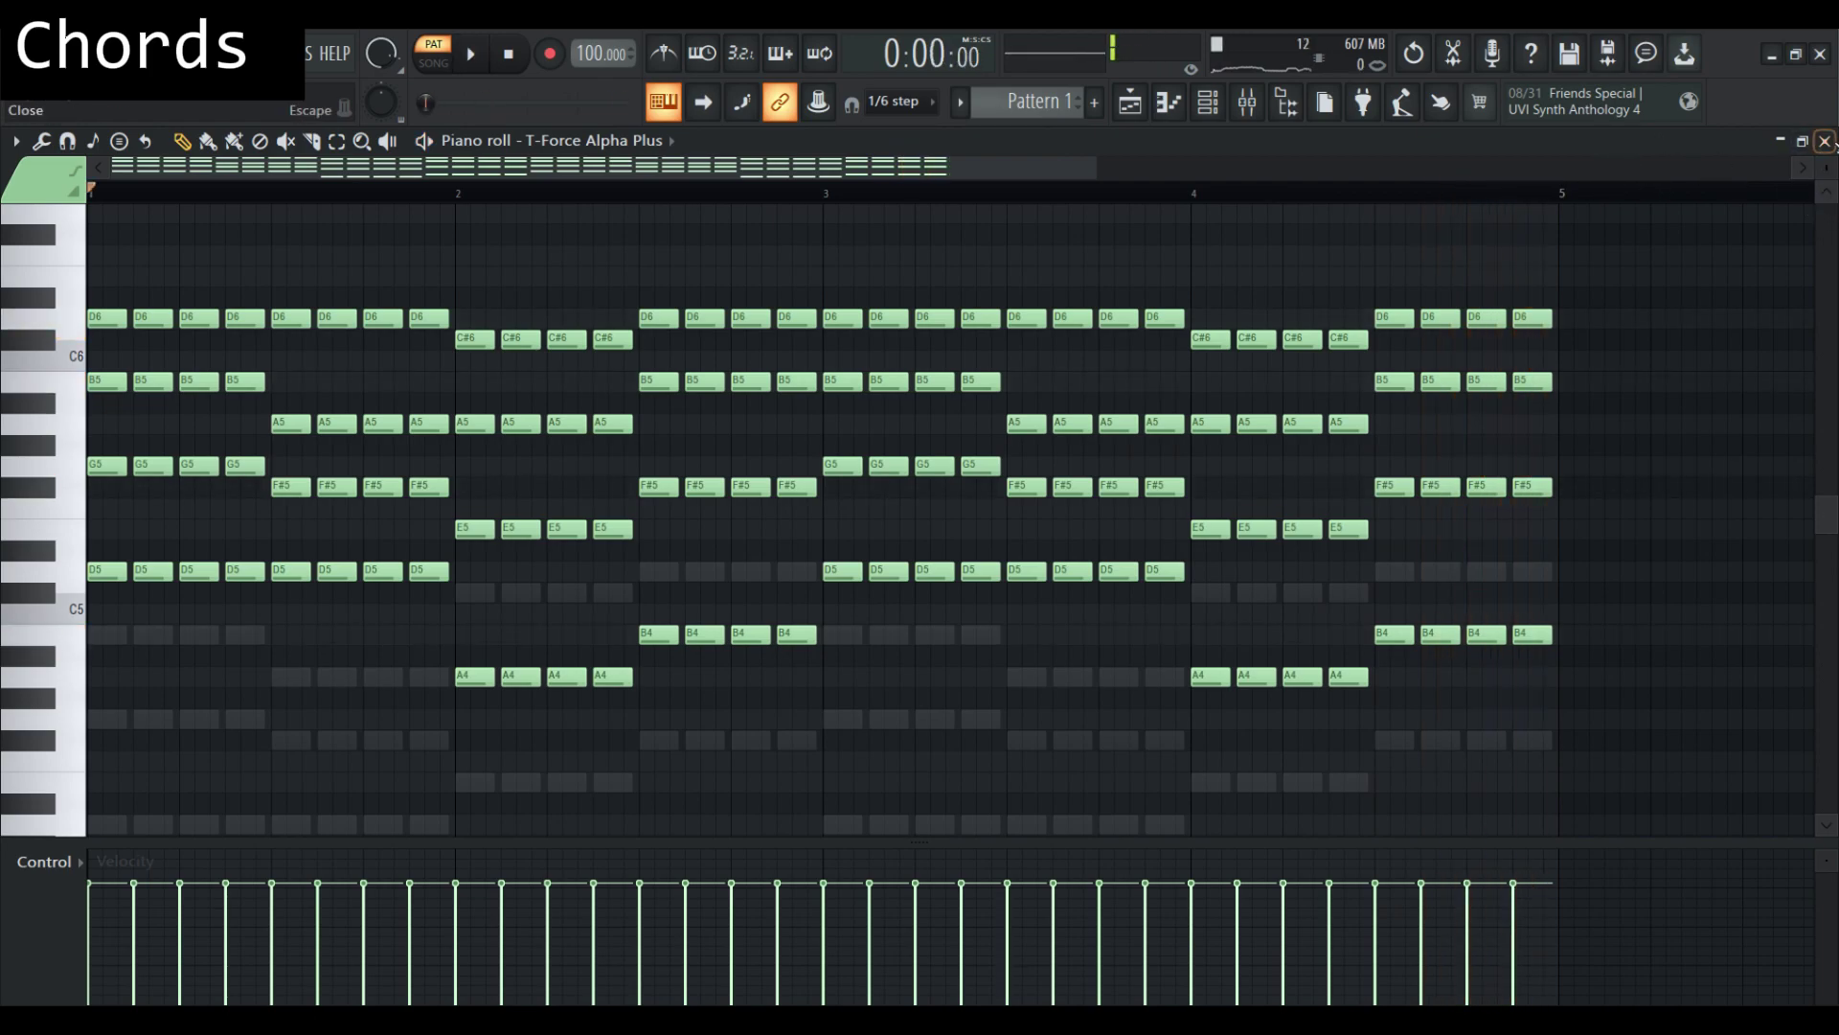
Play Pattern 9 and examine the reFX Nexus #5 chord notes in the piano roll
{"action": "left_click", "coordinate": [1824, 141]}
{"action": "left_click", "coordinate": [1207, 103]}
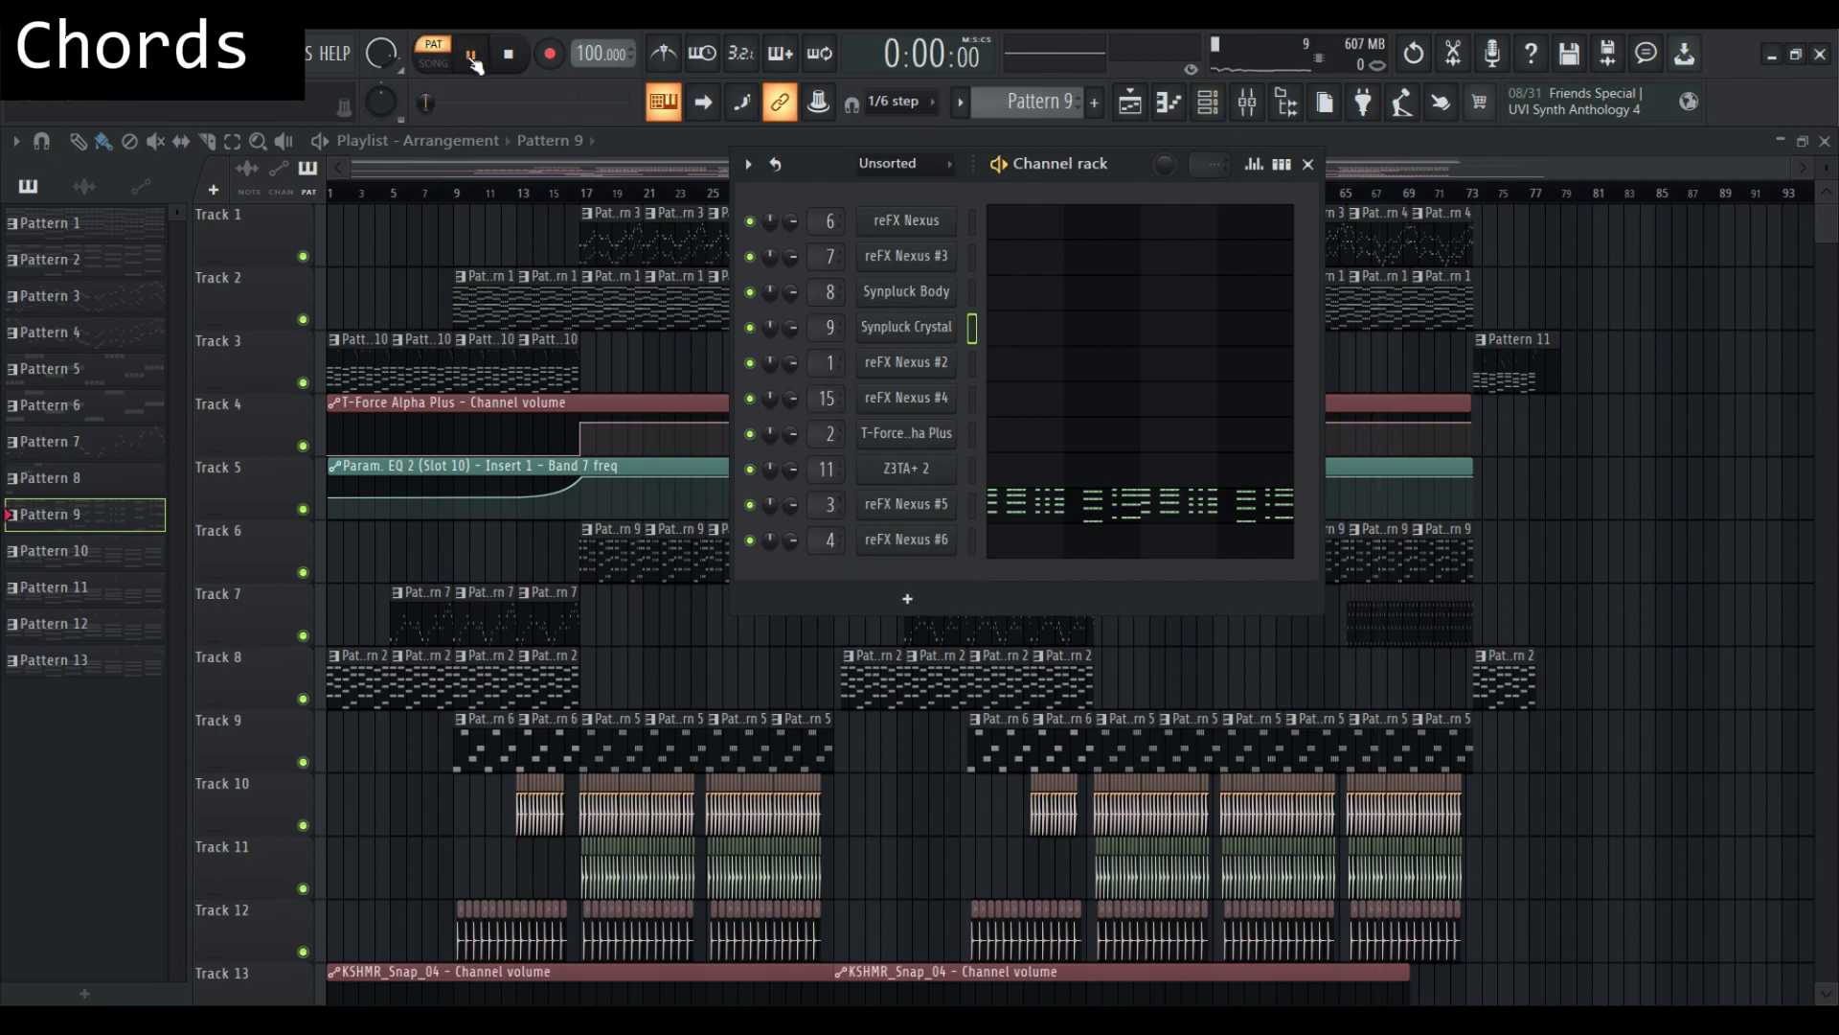
{"action": "left_click", "coordinate": [1053, 507]}
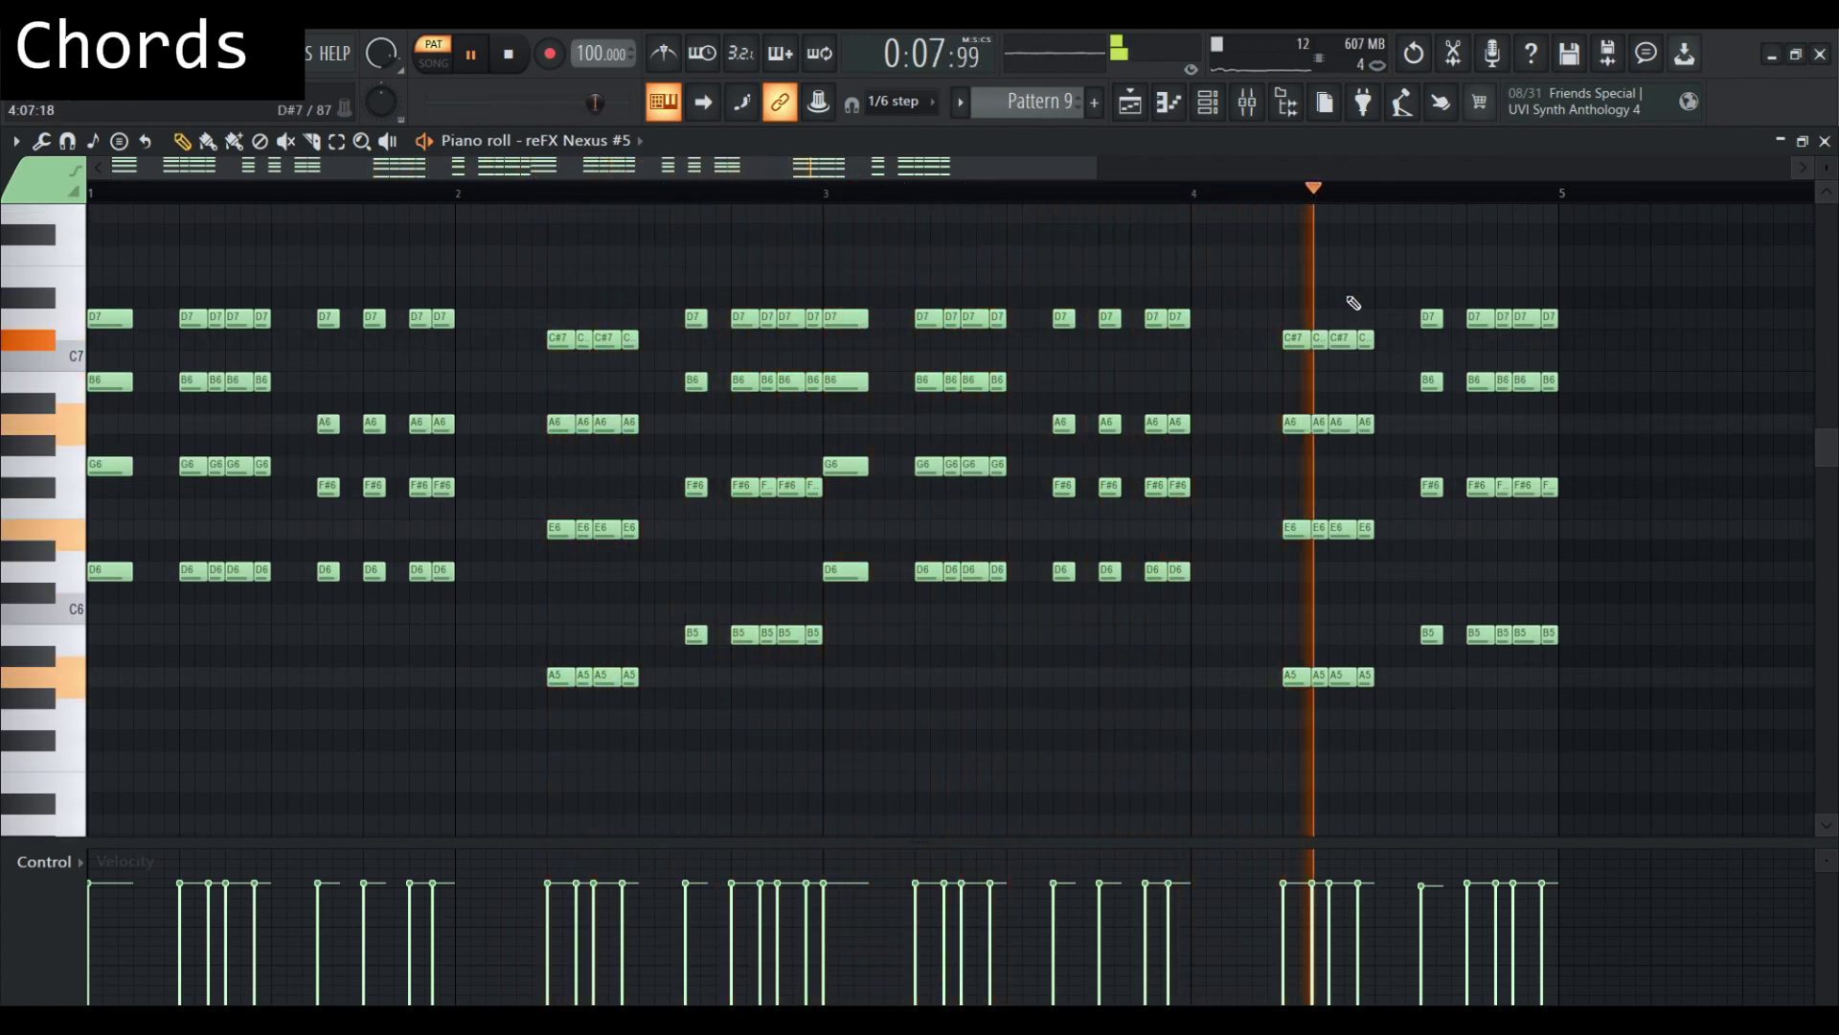
{"action": "key", "text": "space"}
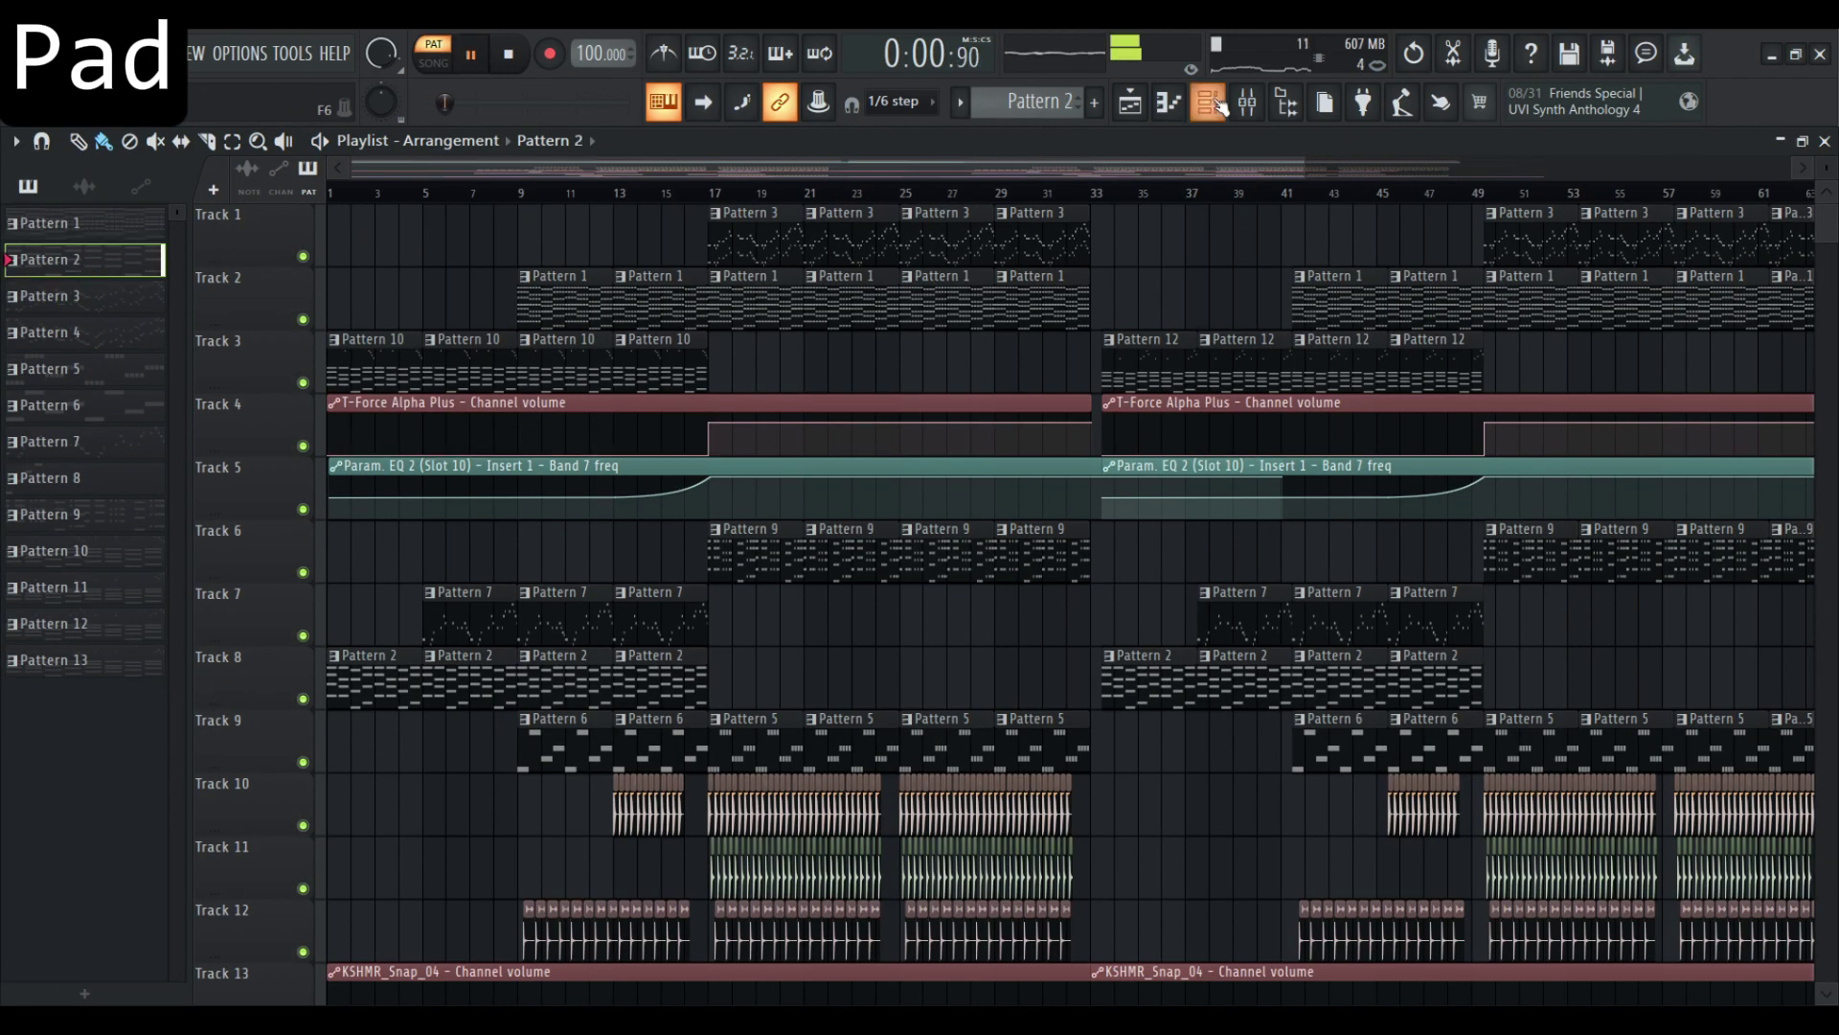
Examine the reFX Nexus #4 pad notes of Pattern 2 during playback, then stop and return to the playlist
{"action": "left_click", "coordinate": [1212, 103]}
{"action": "left_click", "coordinate": [1057, 395]}
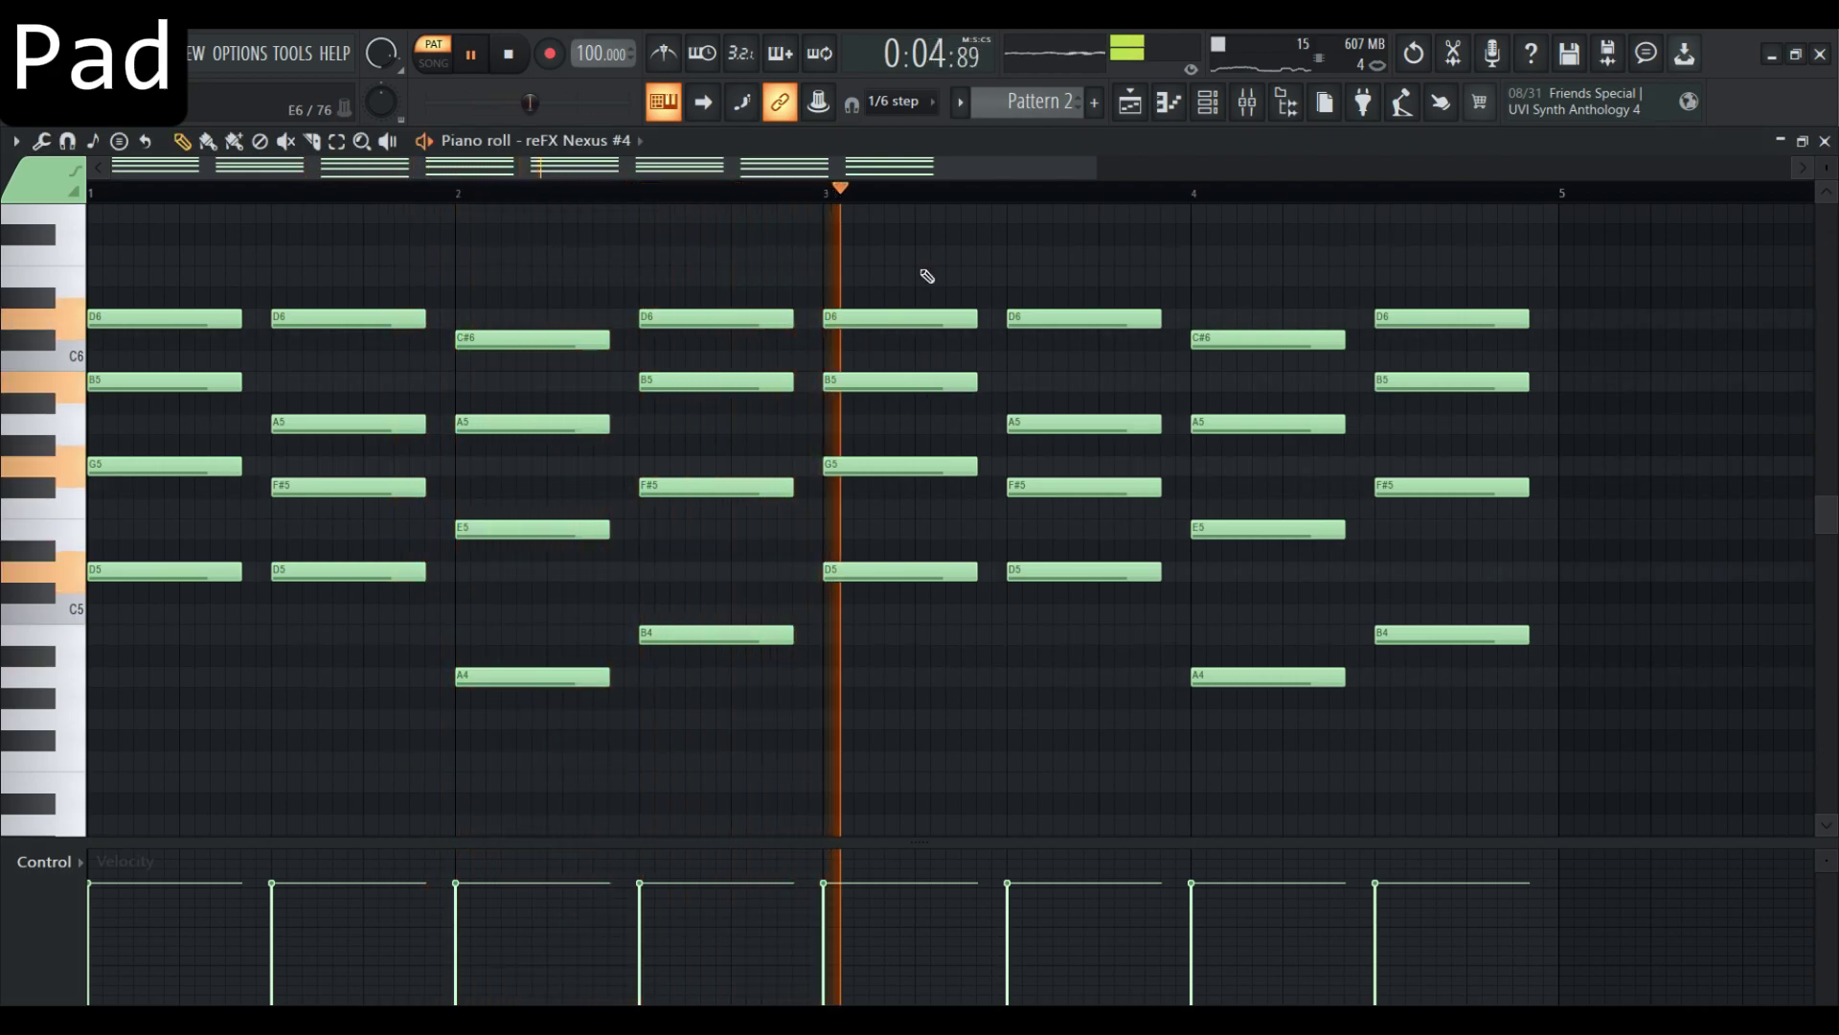
{"action": "left_click", "coordinate": [1210, 105]}
{"action": "left_click", "coordinate": [1209, 104]}
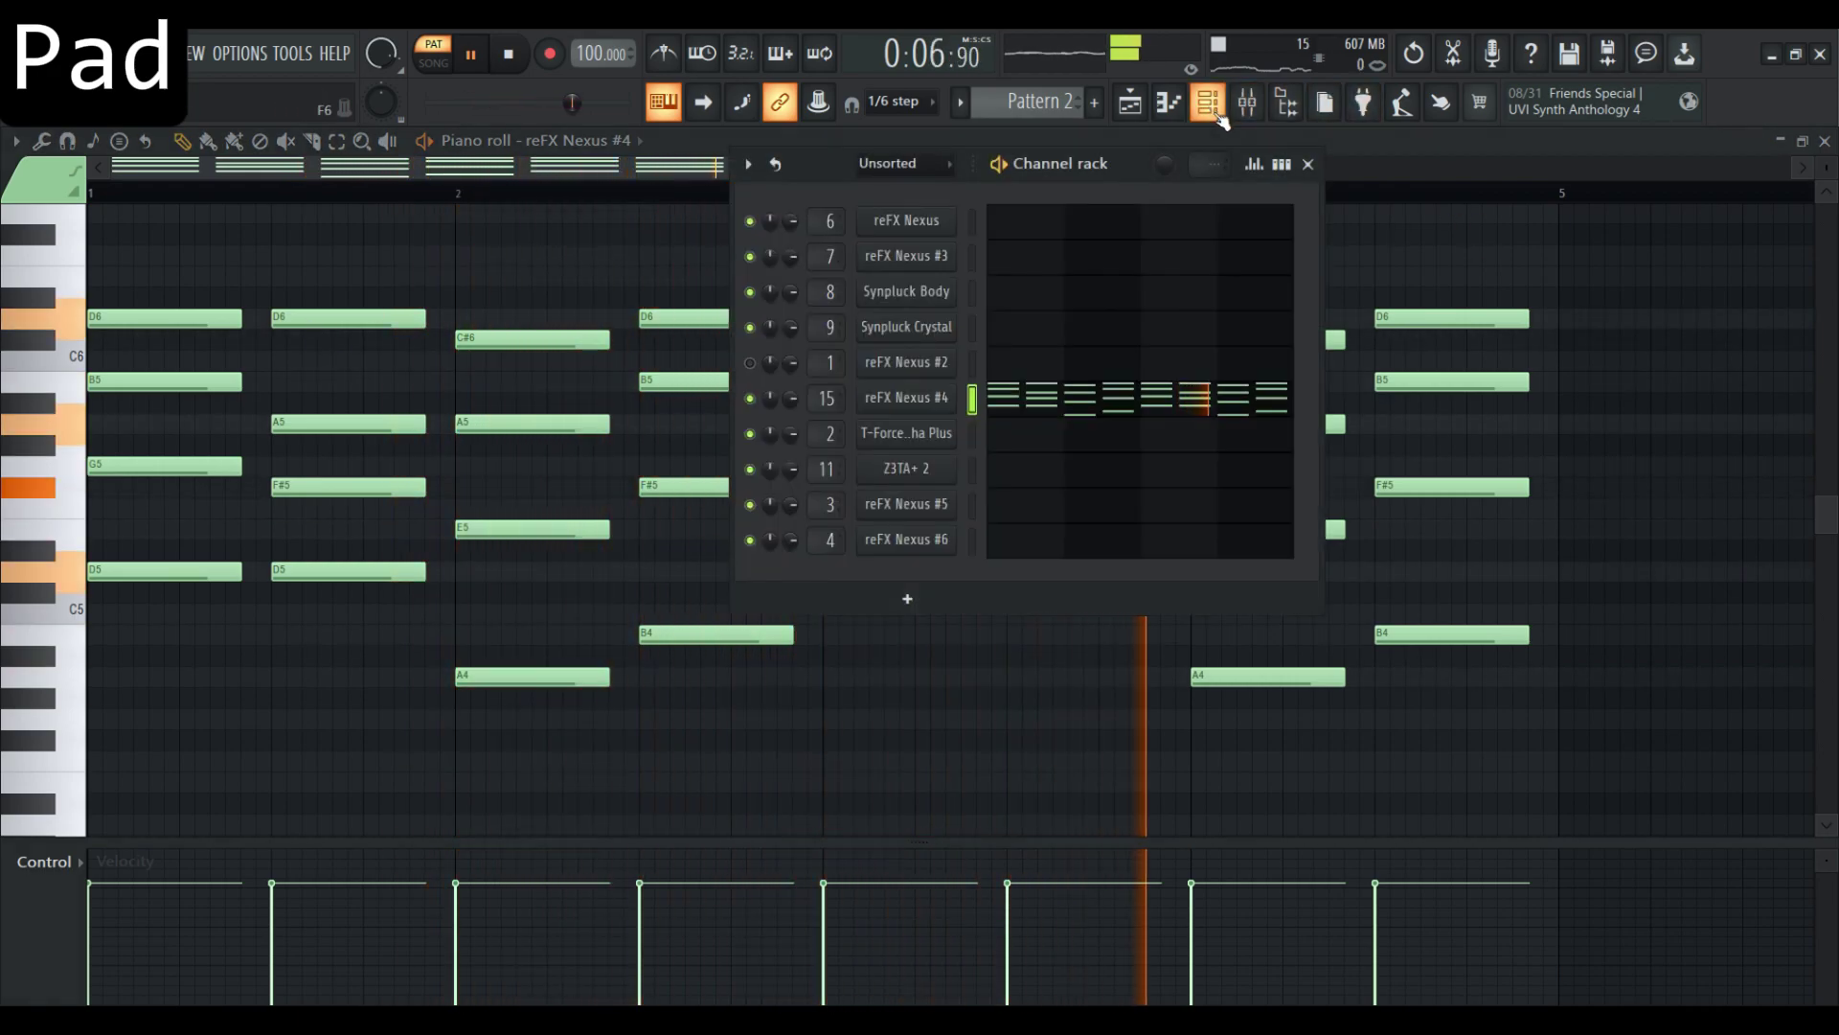
{"action": "left_click", "coordinate": [1209, 104]}
{"action": "left_click", "coordinate": [1208, 103]}
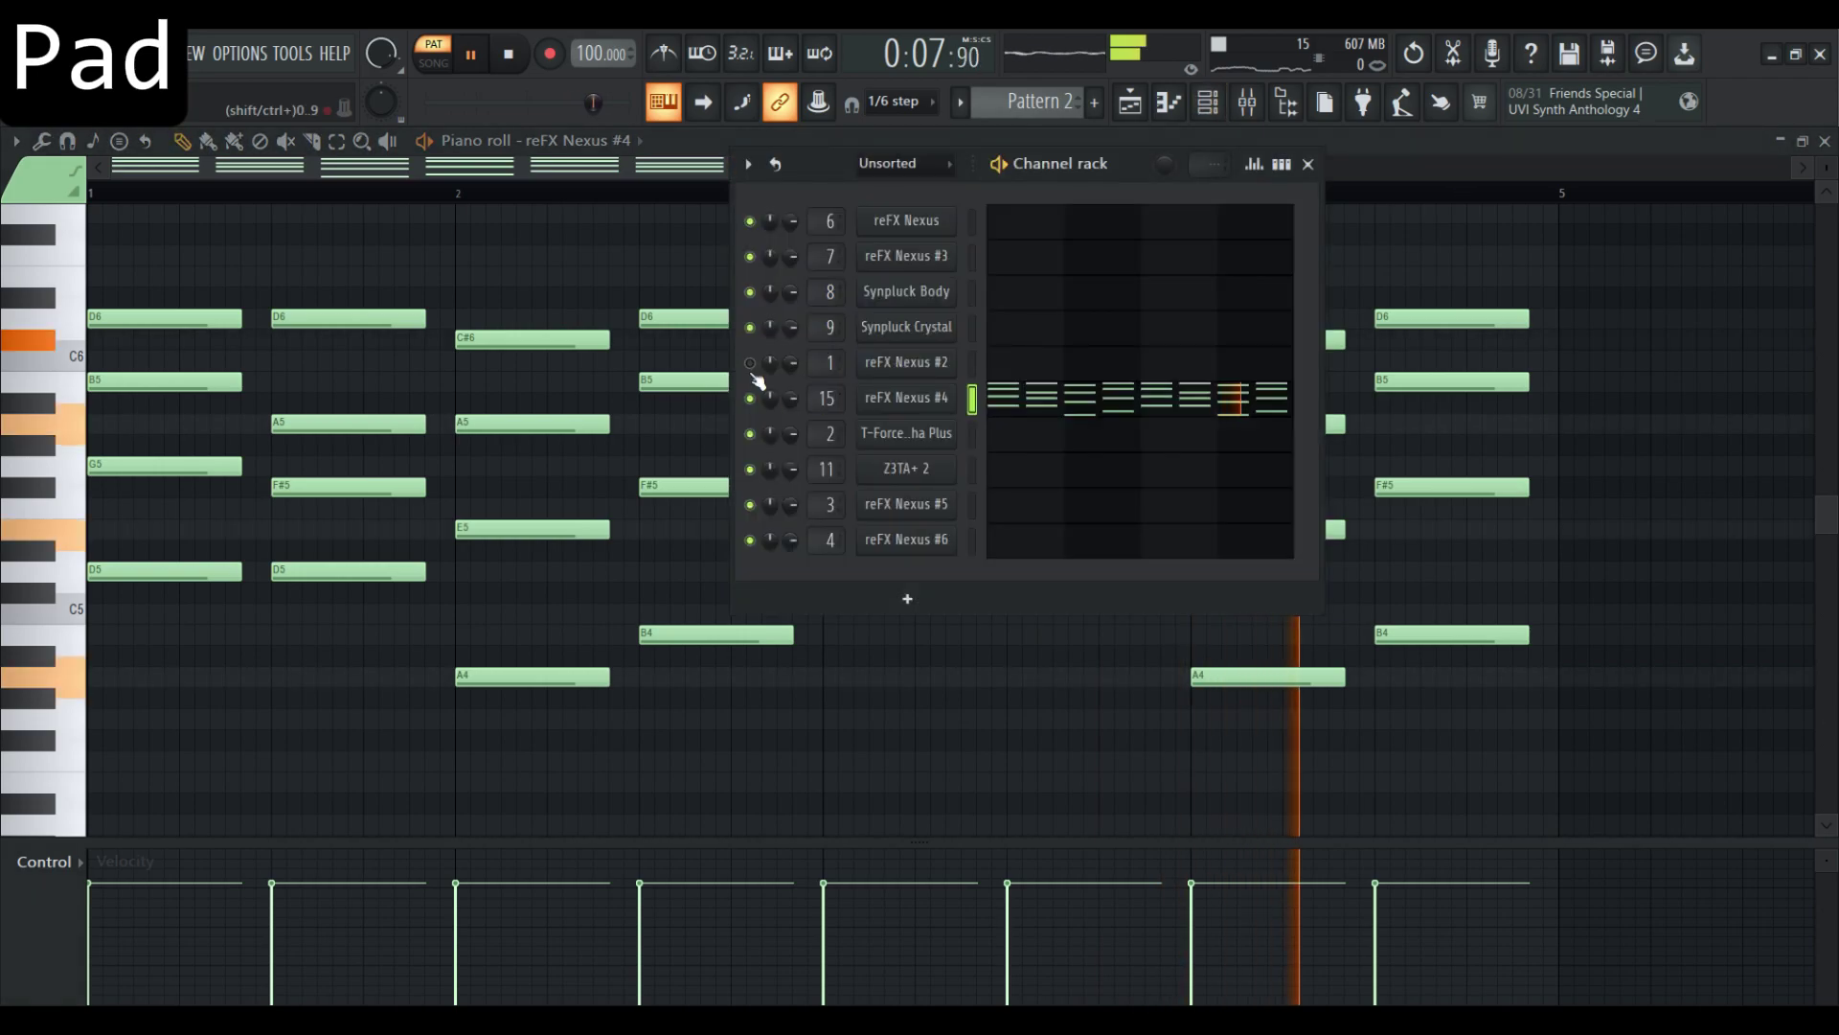
{"action": "left_click", "coordinate": [1308, 166]}
{"action": "key", "text": "space"}
{"action": "key", "text": "F5"}
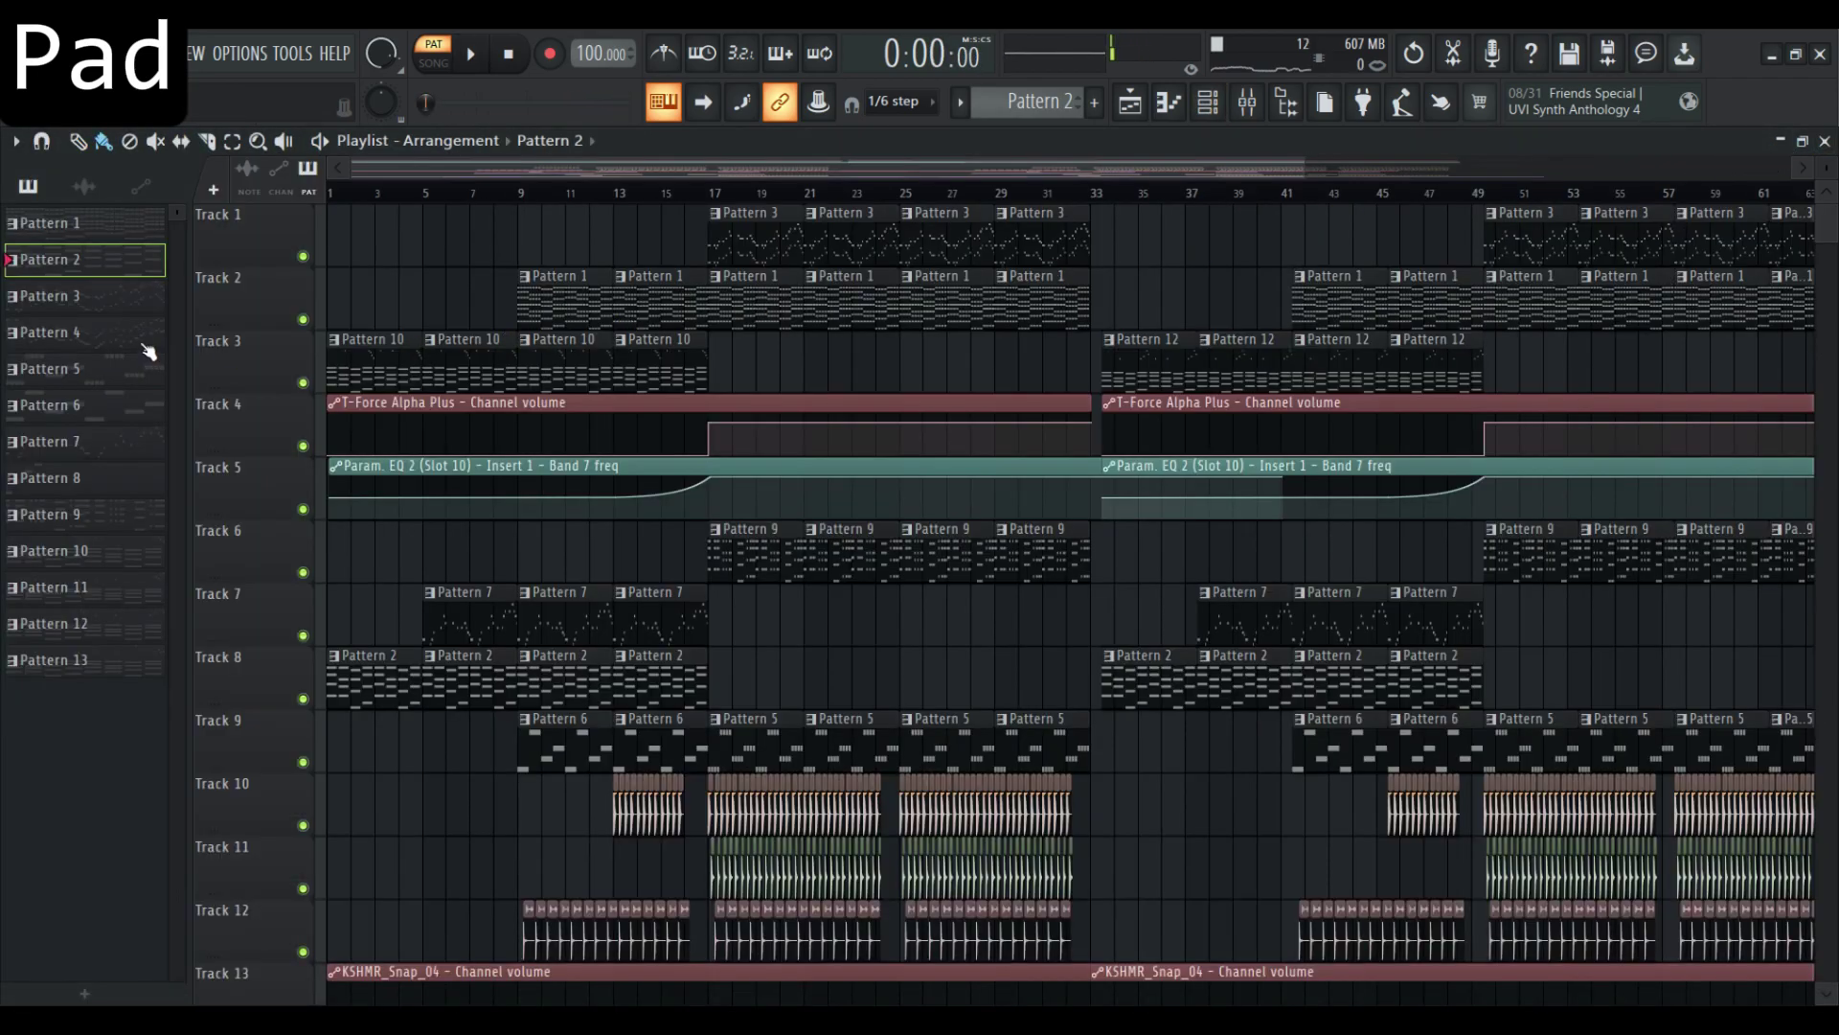
Play Pattern 3 and examine the lead notes of reFX Nexus and reFX Nexus #3, each heard on its own
{"action": "left_click", "coordinate": [1207, 104]}
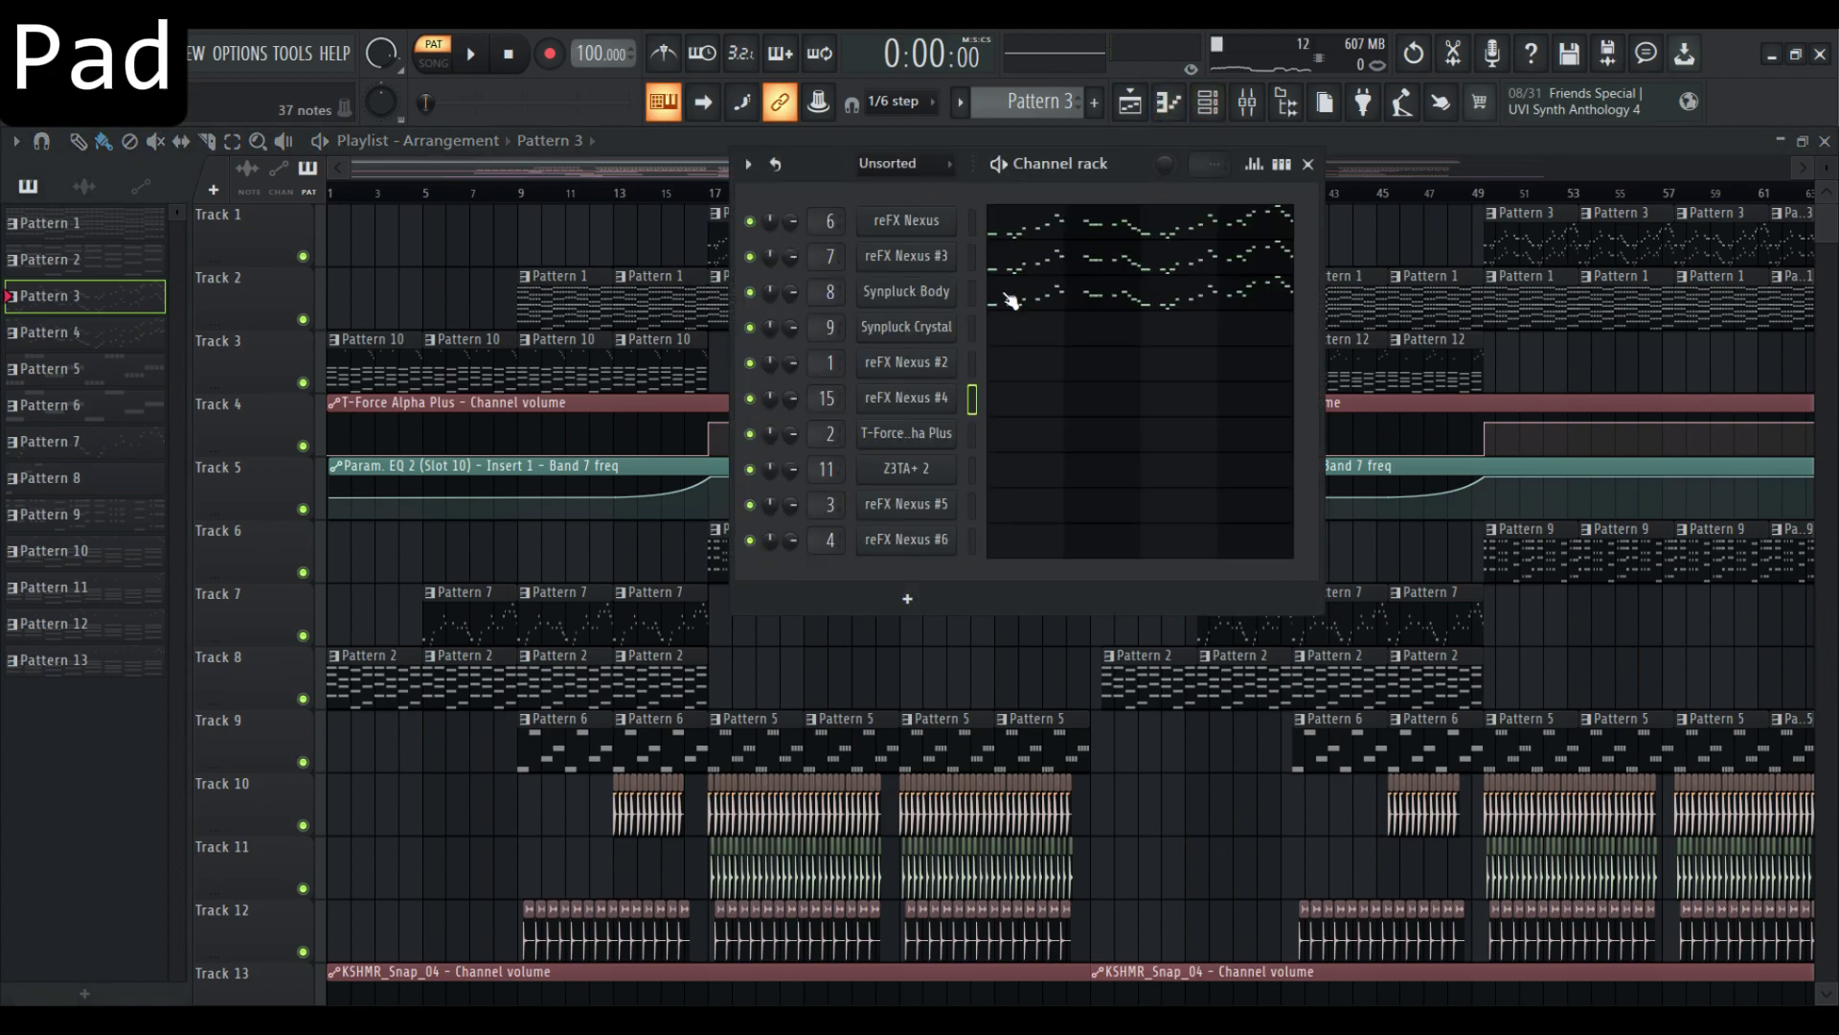
{"action": "left_click", "coordinate": [1077, 237]}
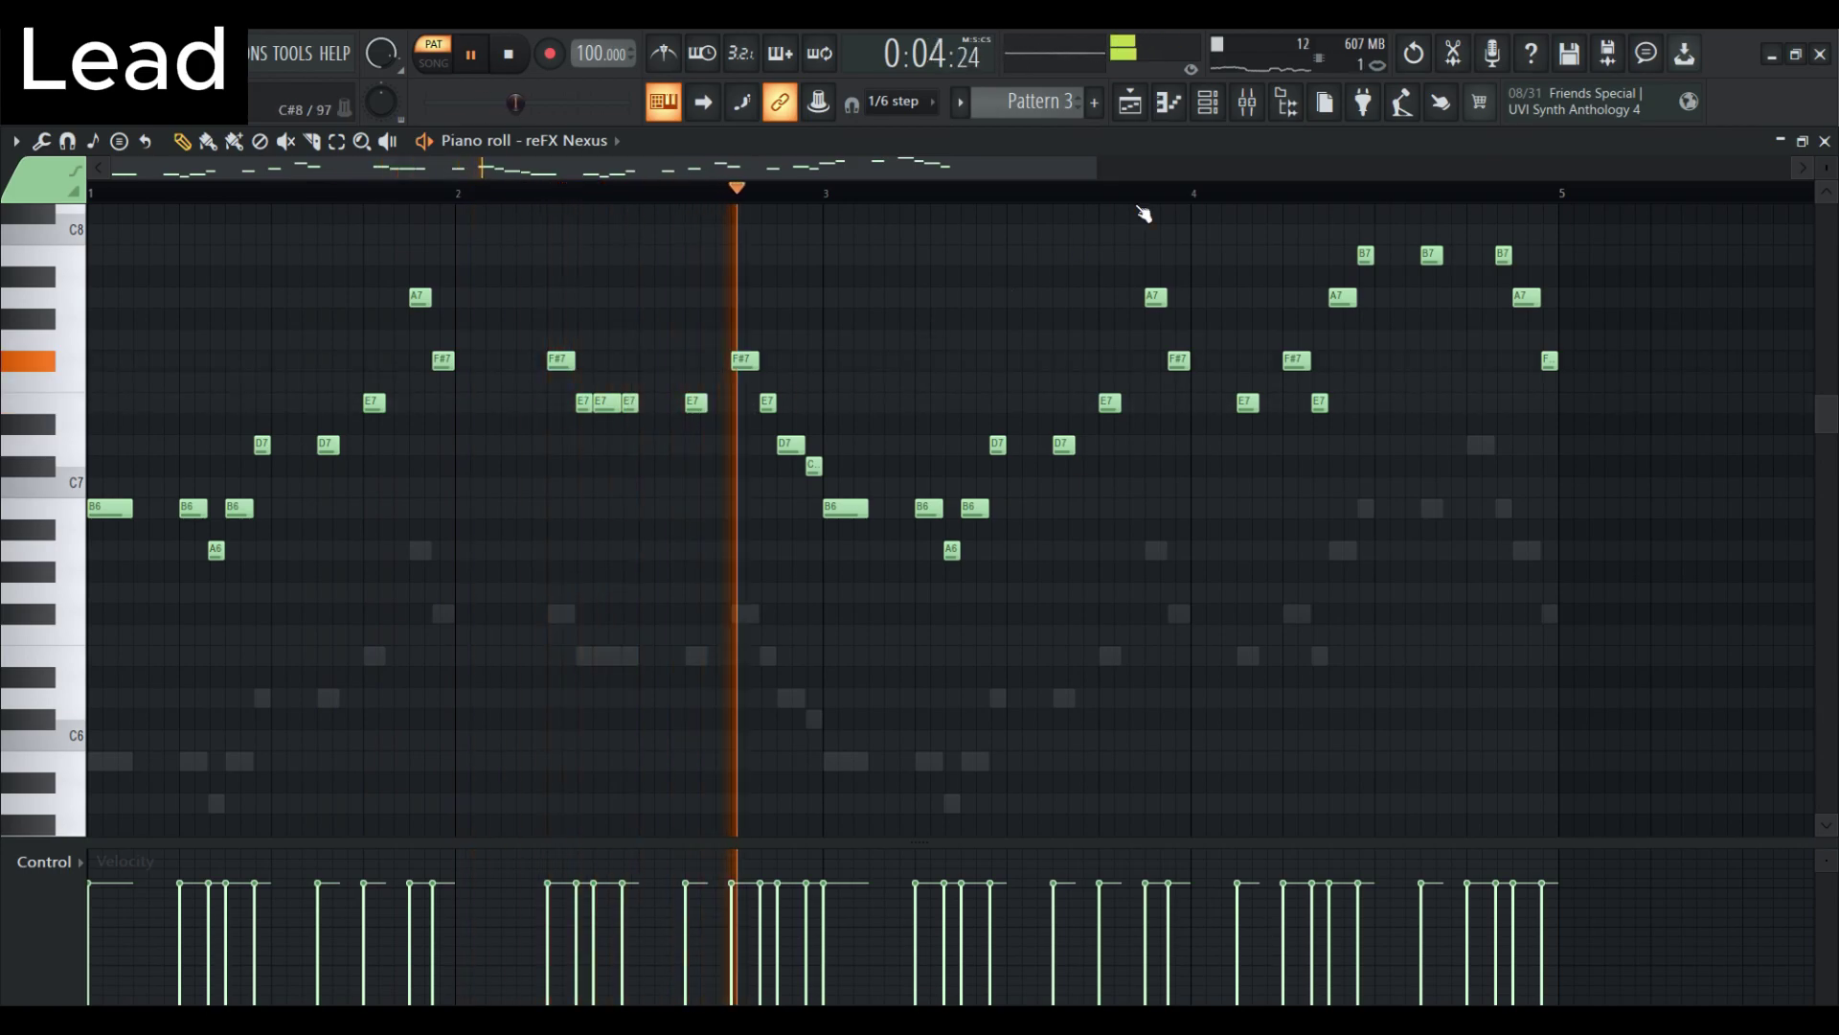
{"action": "key", "text": "F6"}
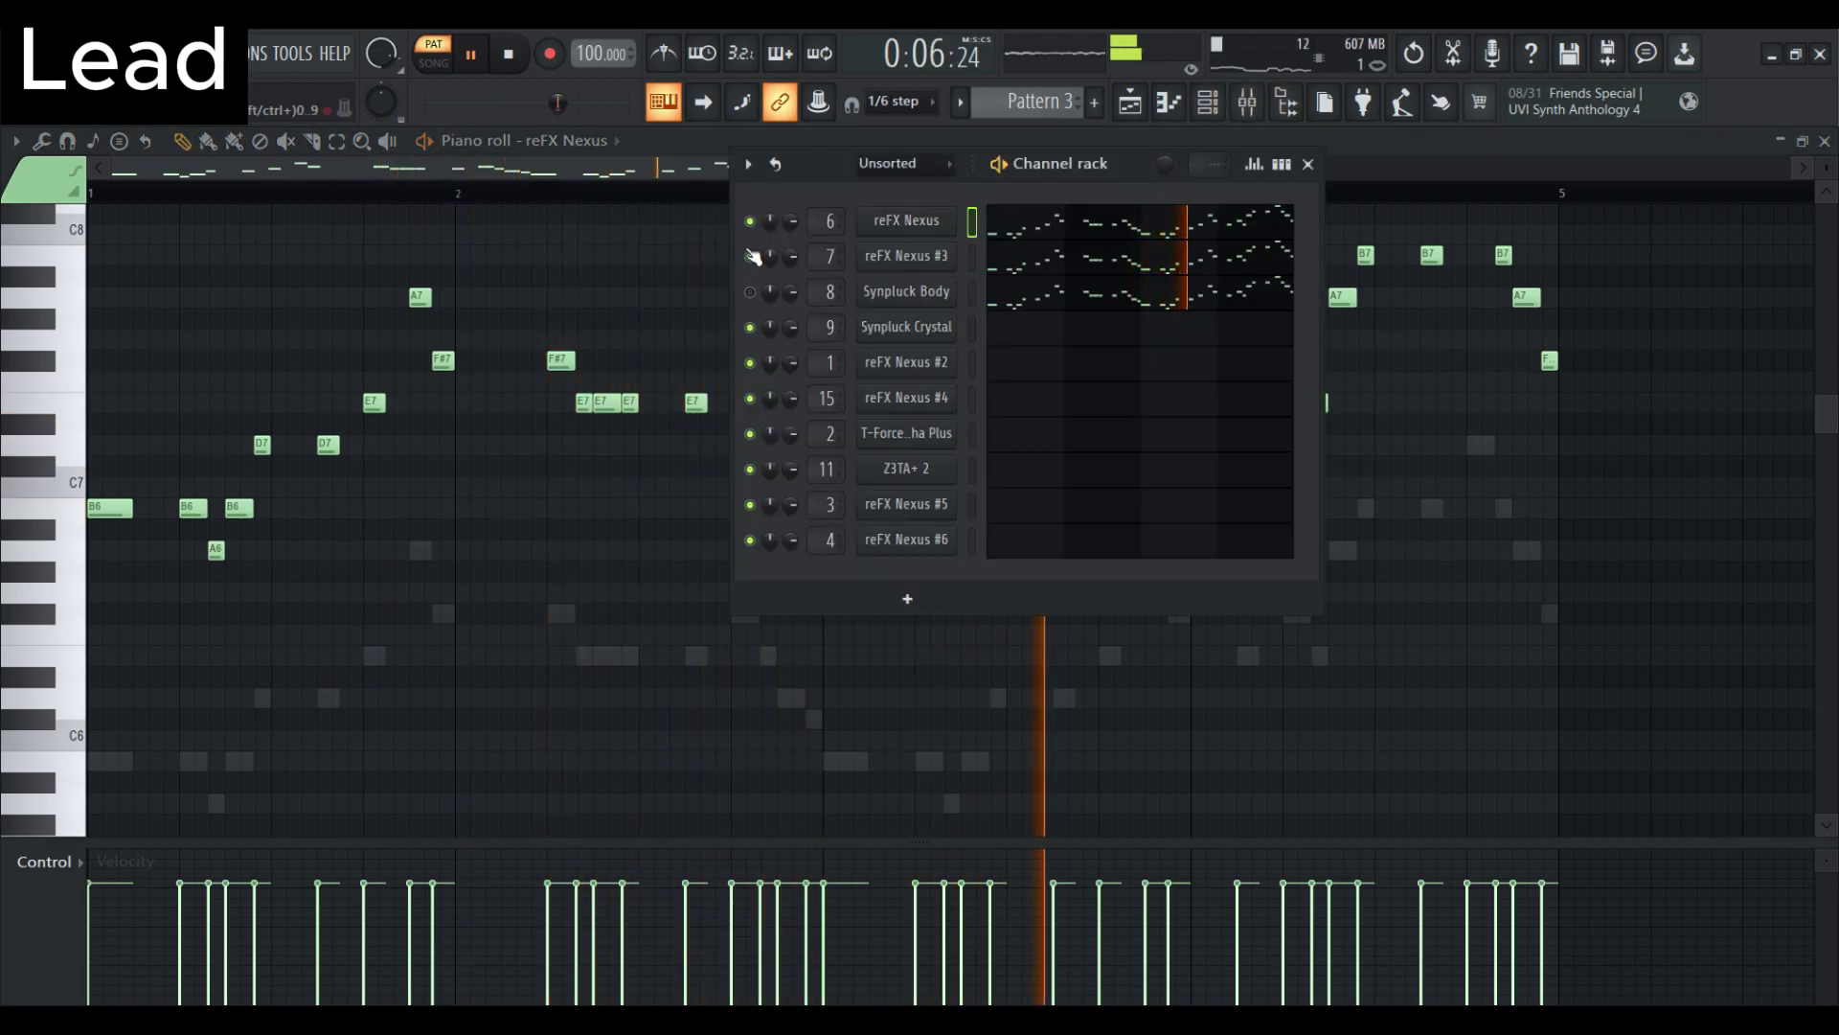
{"action": "left_click", "coordinate": [1076, 257]}
{"action": "scroll", "coordinate": [973, 345], "scroll_direction": "up", "scroll_amount": 1}
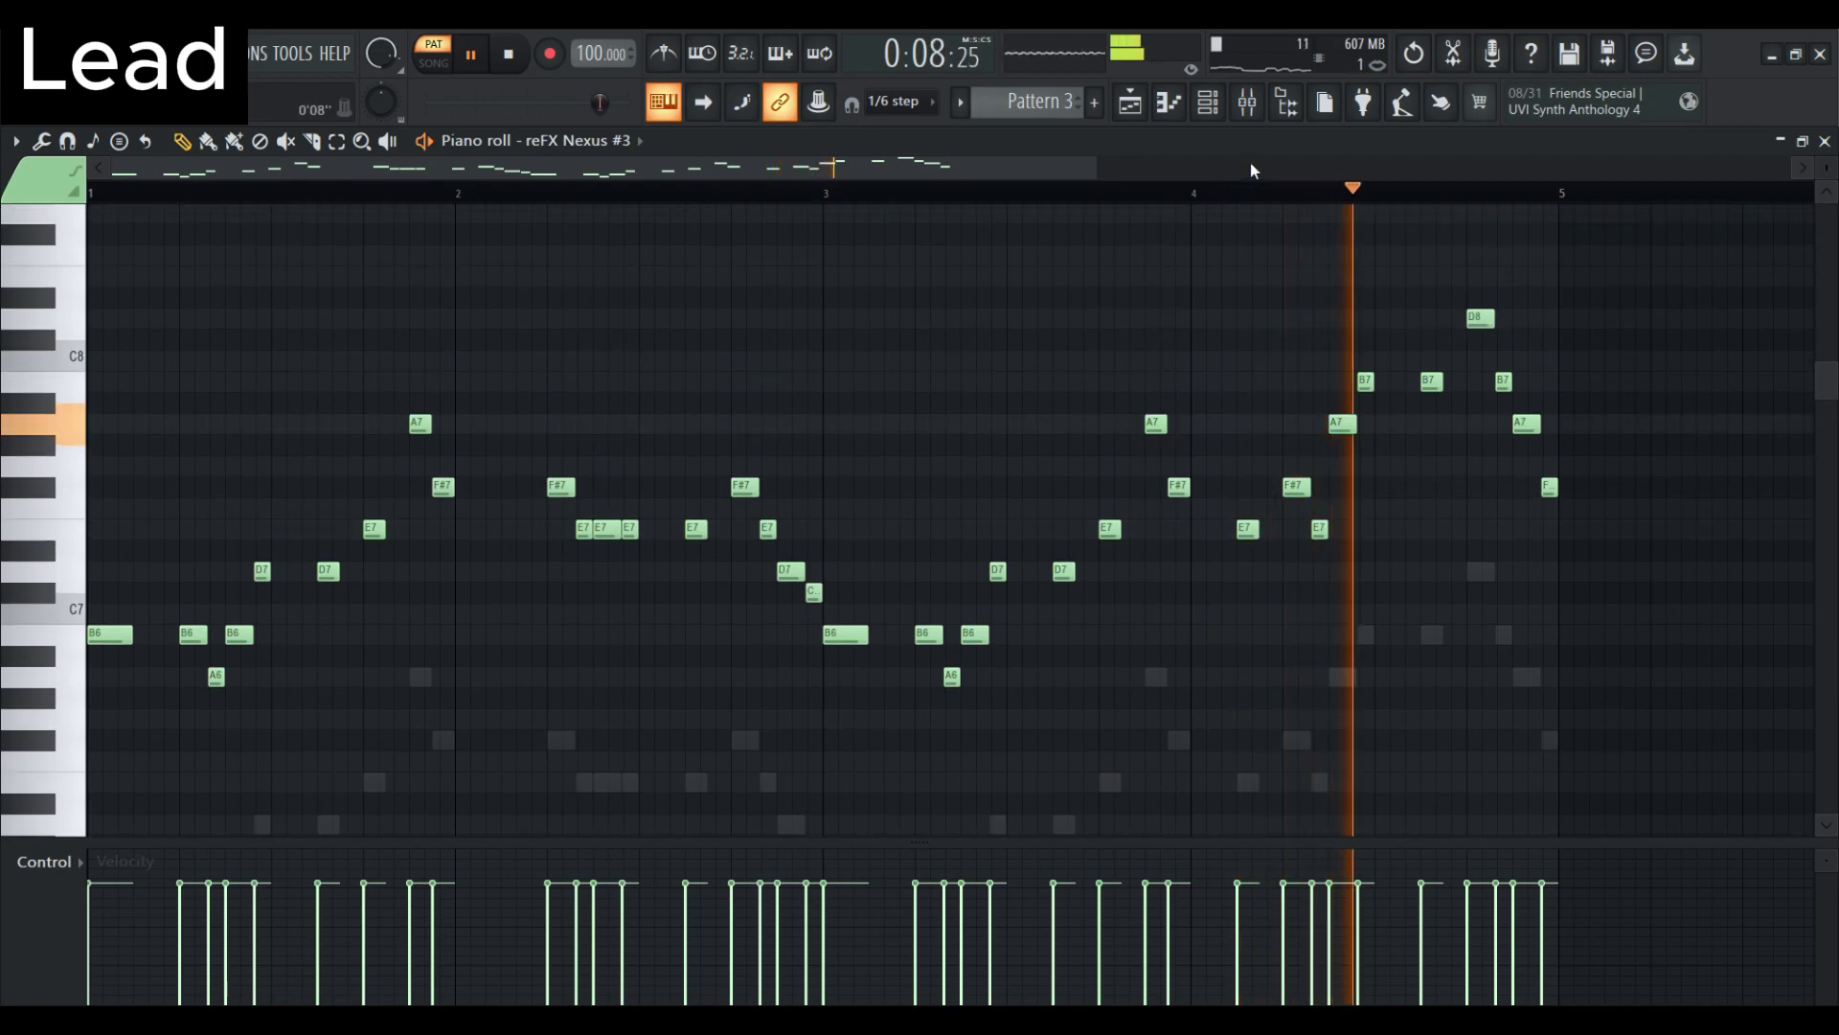
Examine the Synpluck Body lead notes with the other lead layers muted, then return to the playlist and unmute the channels
{"action": "key", "text": "F6"}
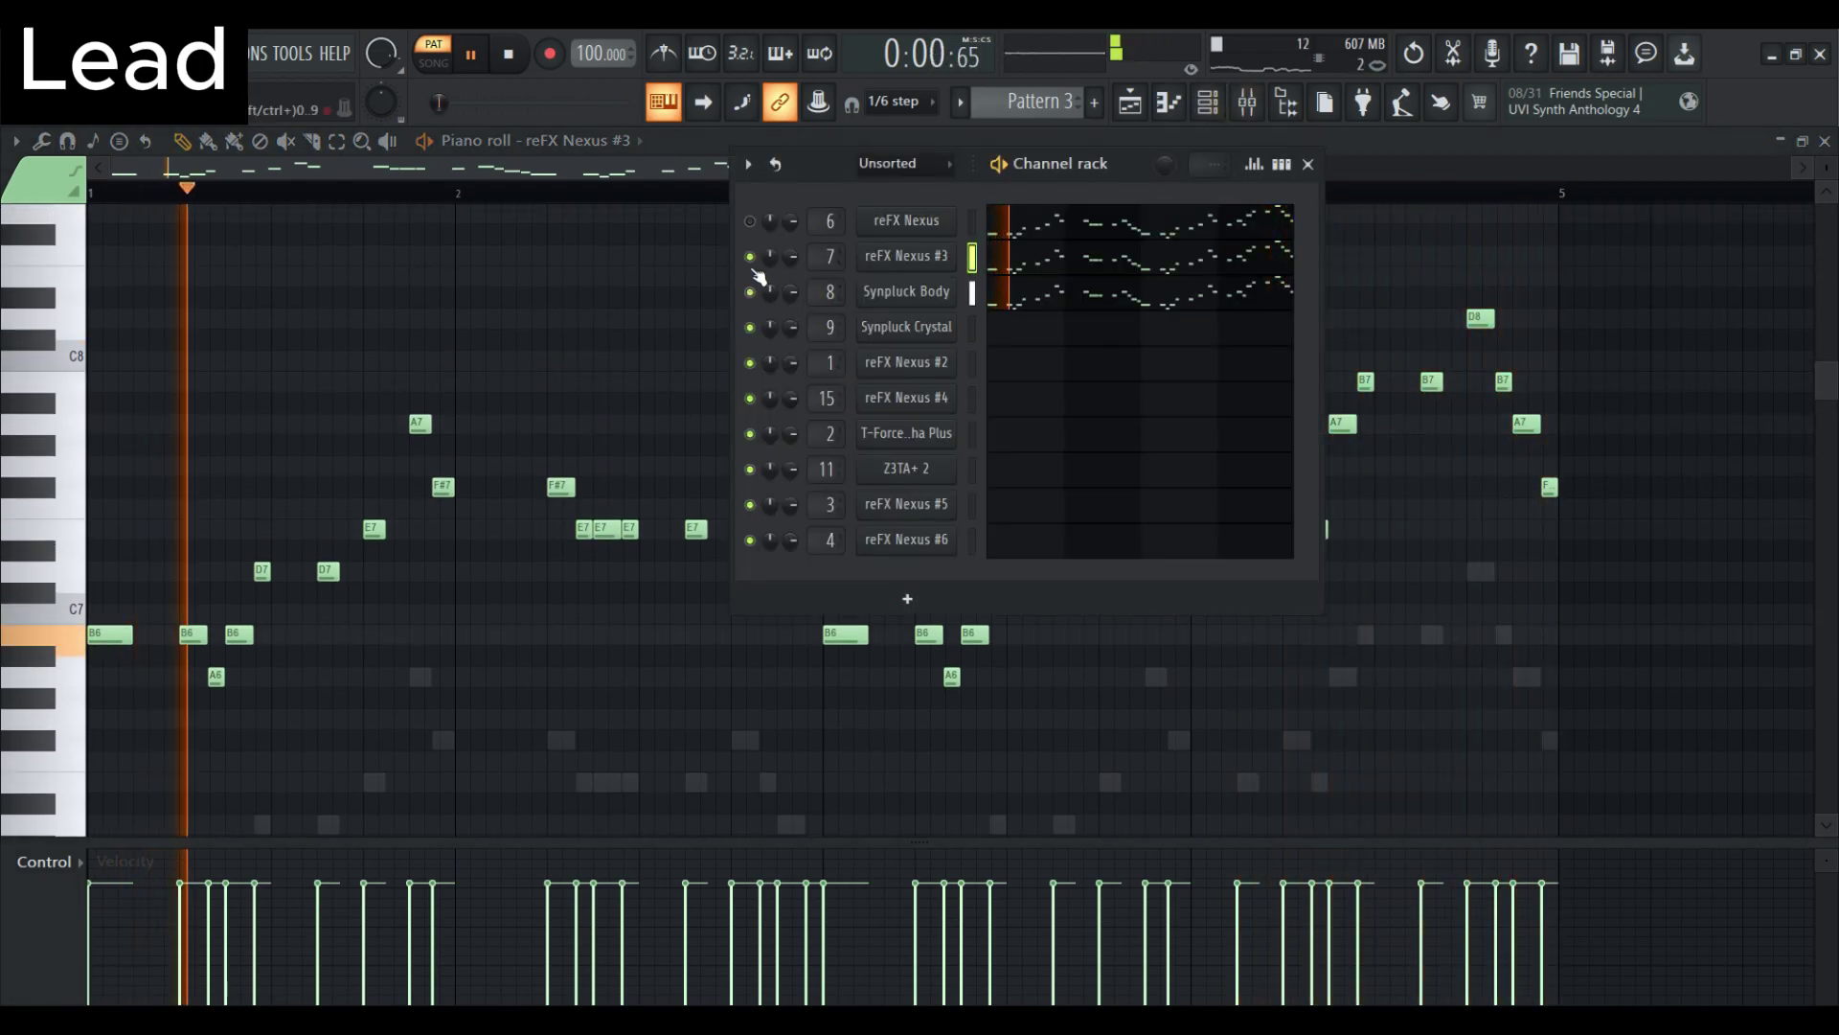
{"action": "left_click", "coordinate": [1100, 293]}
{"action": "scroll", "coordinate": [958, 354], "scroll_direction": "down", "scroll_amount": 3}
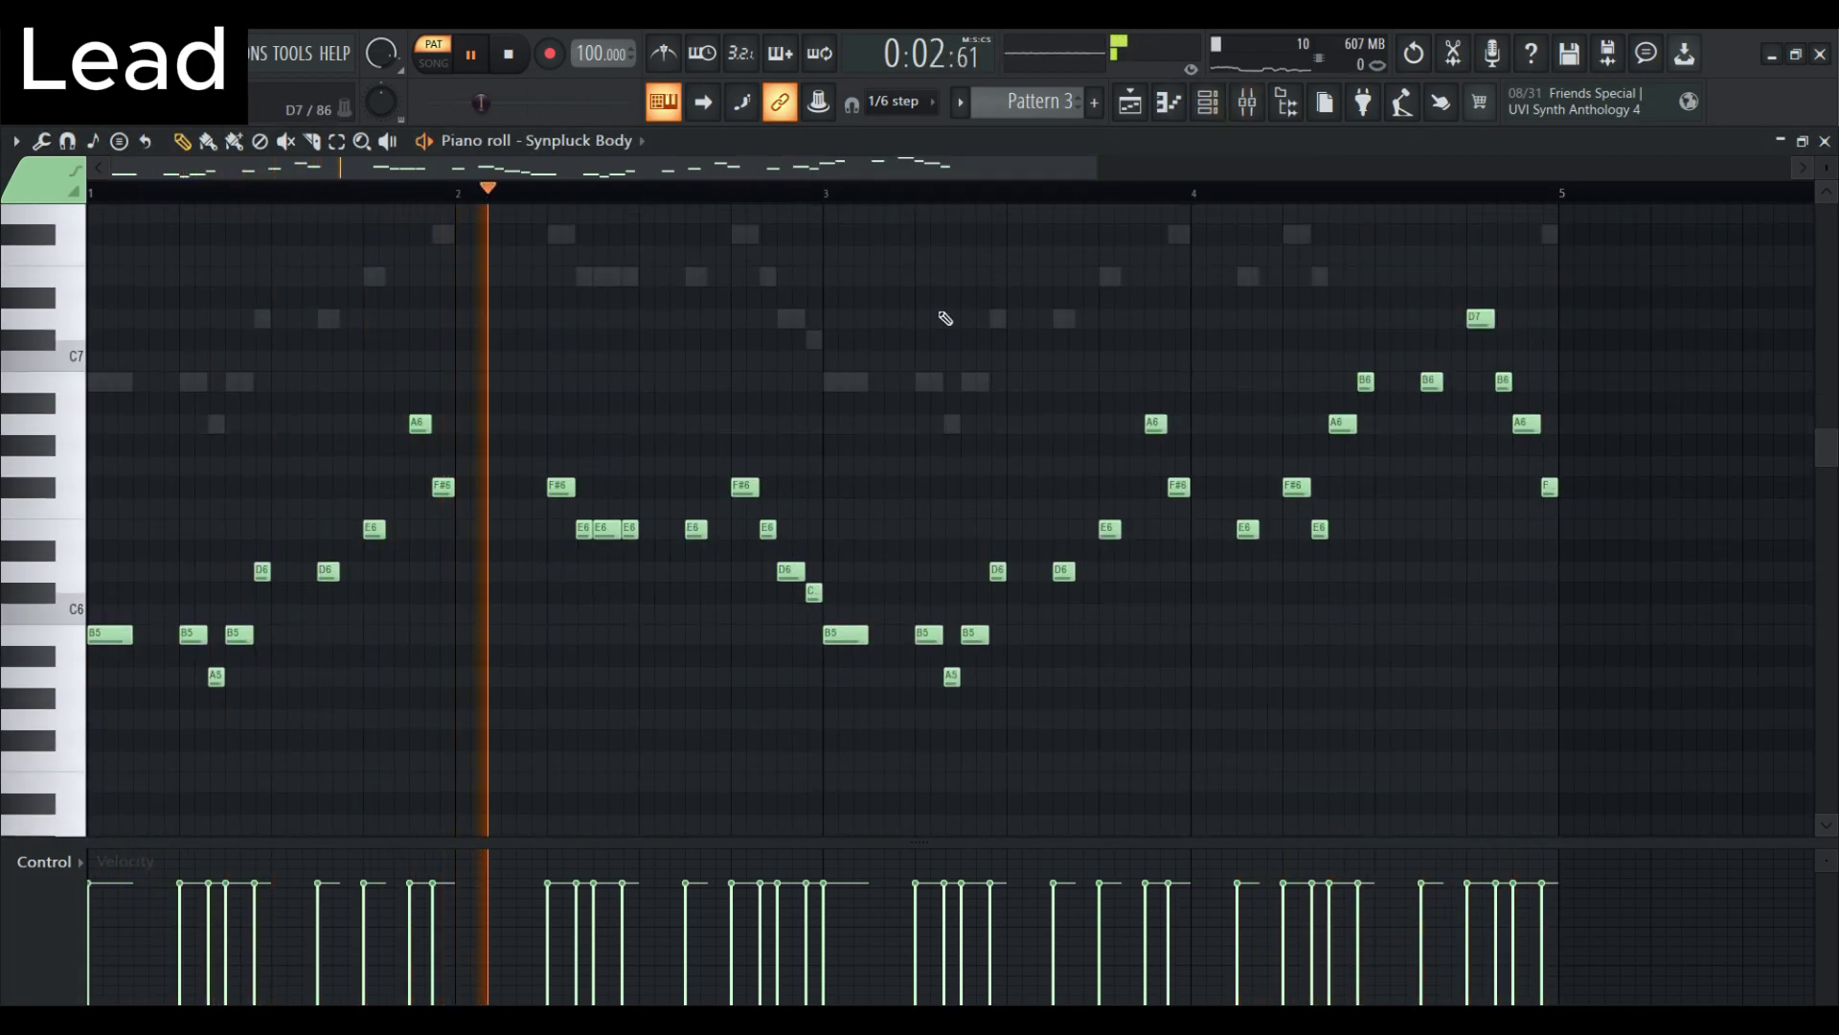
{"action": "left_click", "coordinate": [1780, 140]}
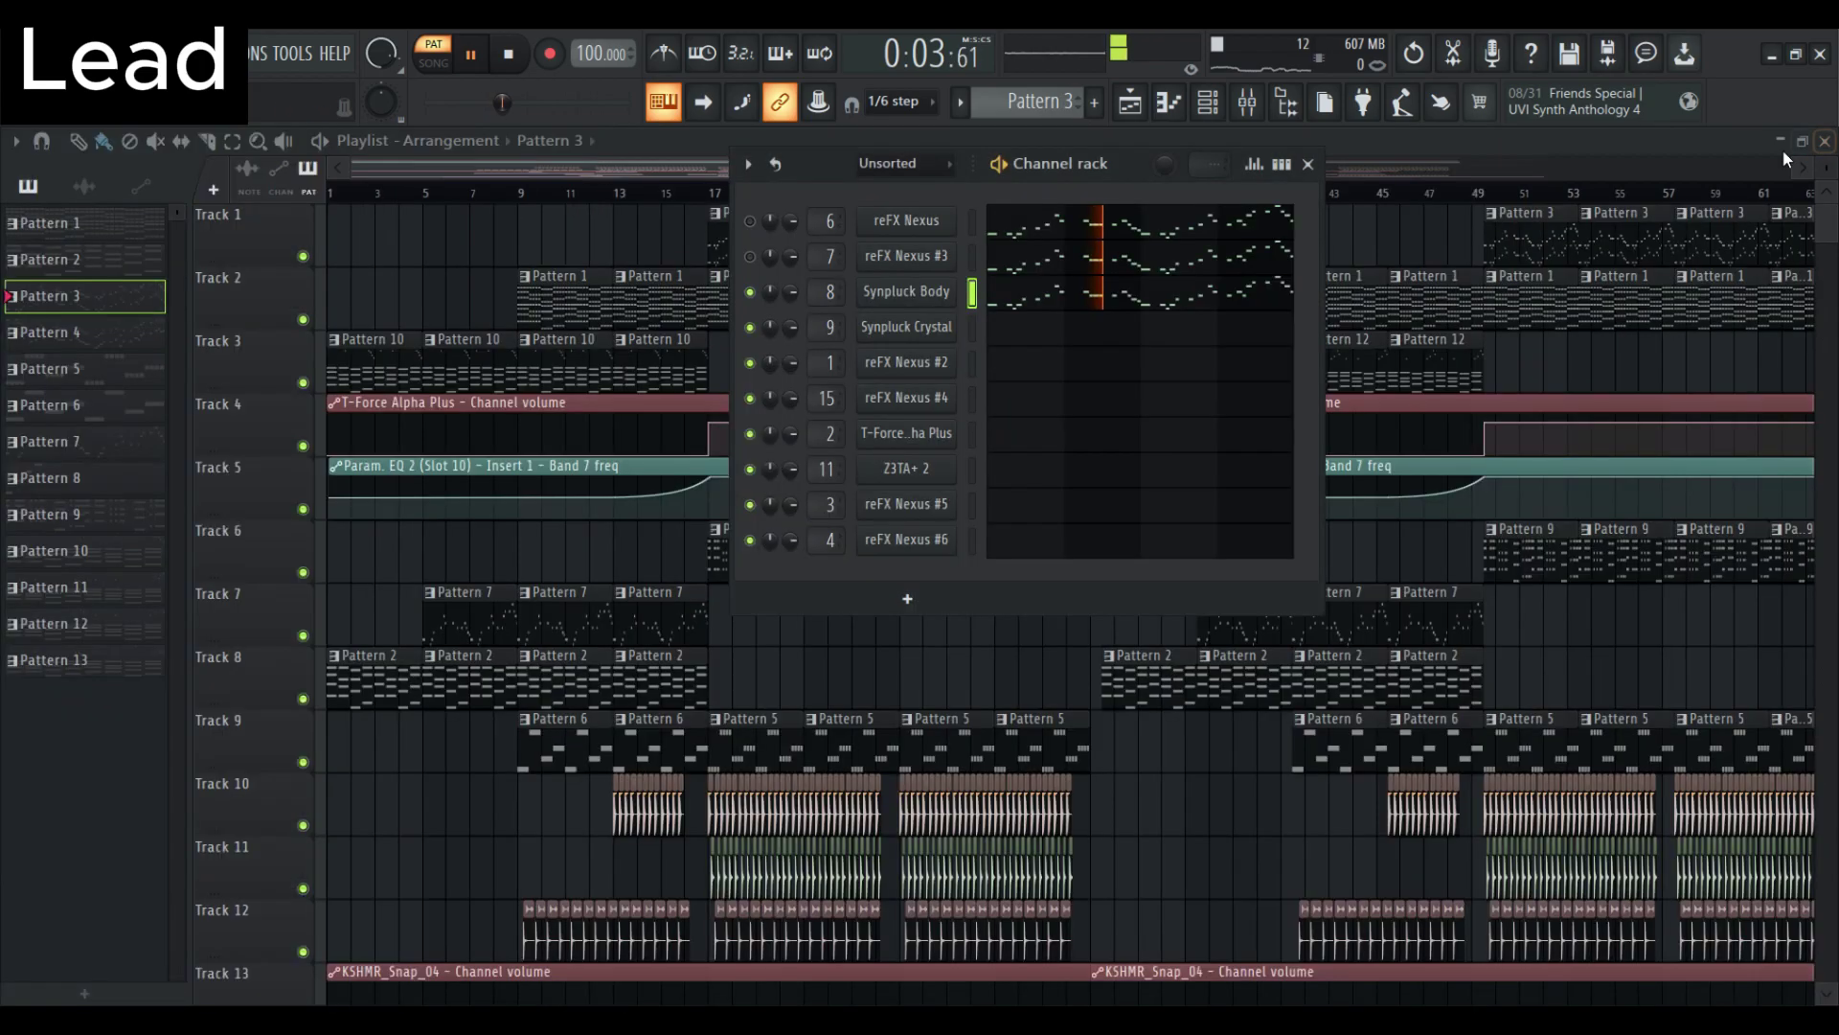
{"action": "left_click", "coordinate": [751, 256]}
Play Pattern 5 and examine the Z3TA+ 2 bass notes, then close the piano roll
{"action": "left_click", "coordinate": [80, 335]}
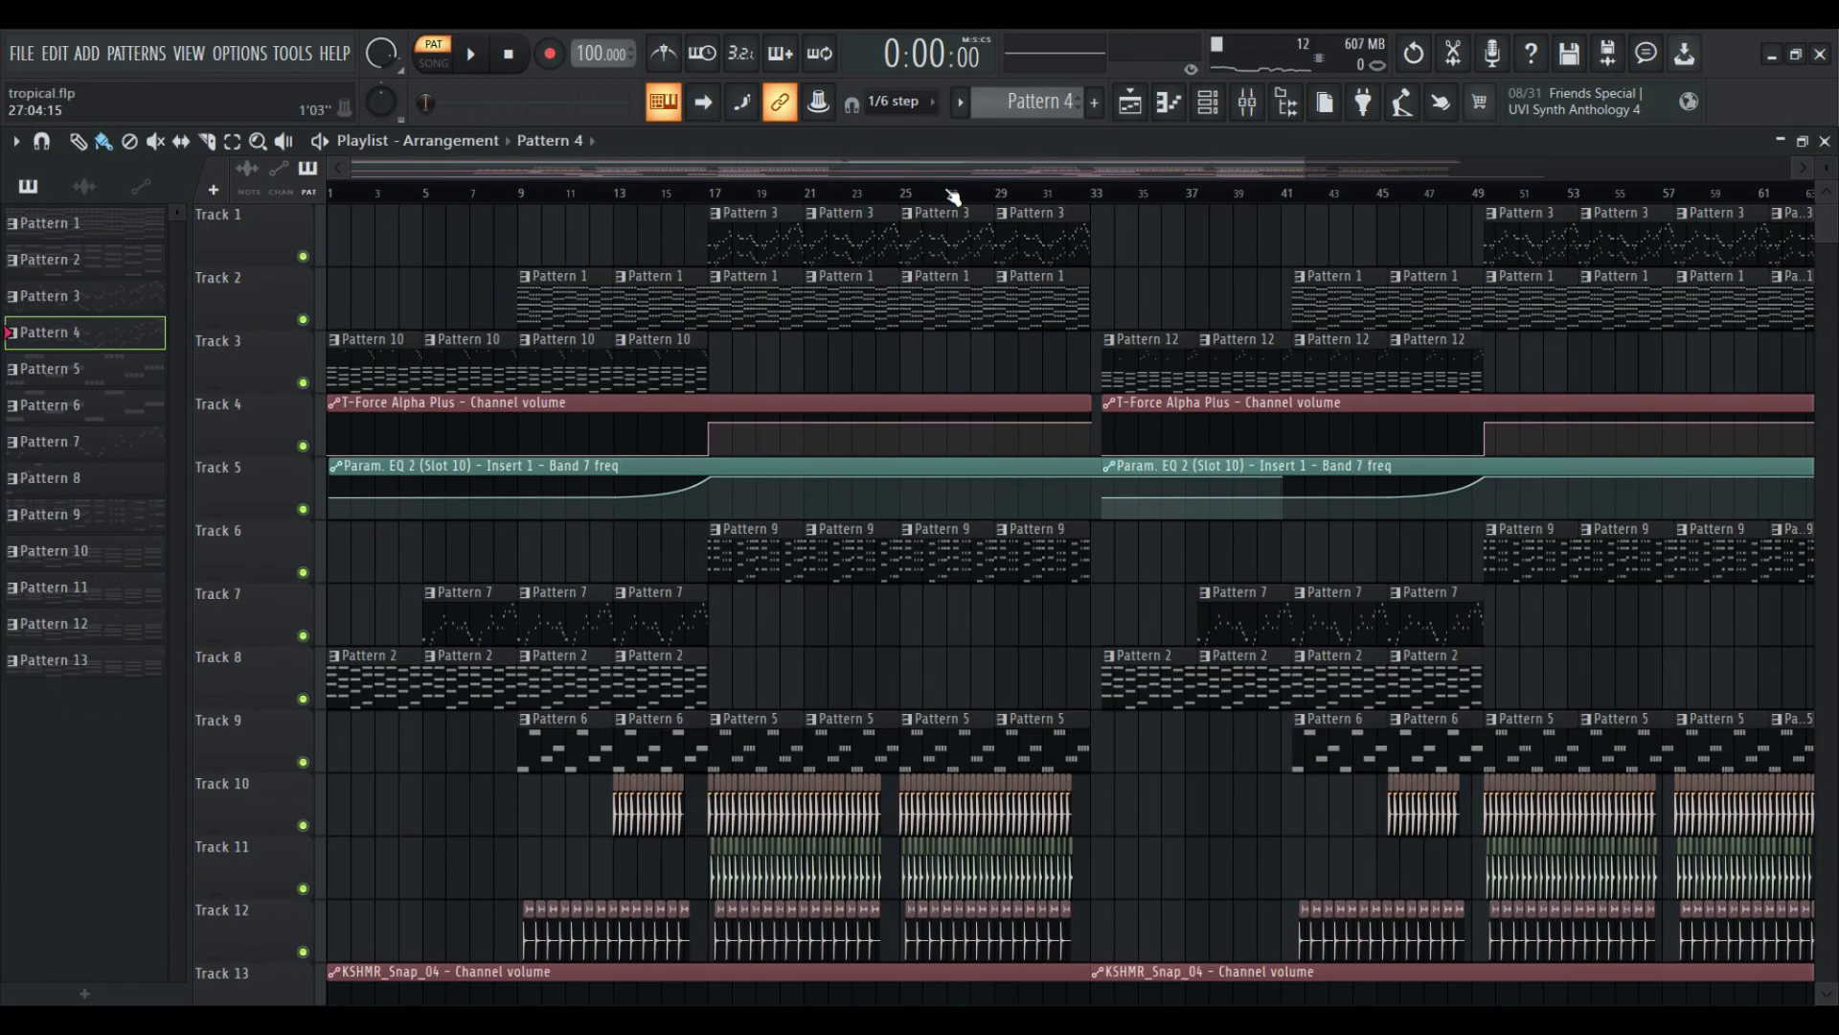
{"action": "key", "text": "space"}
{"action": "key", "text": "F6"}
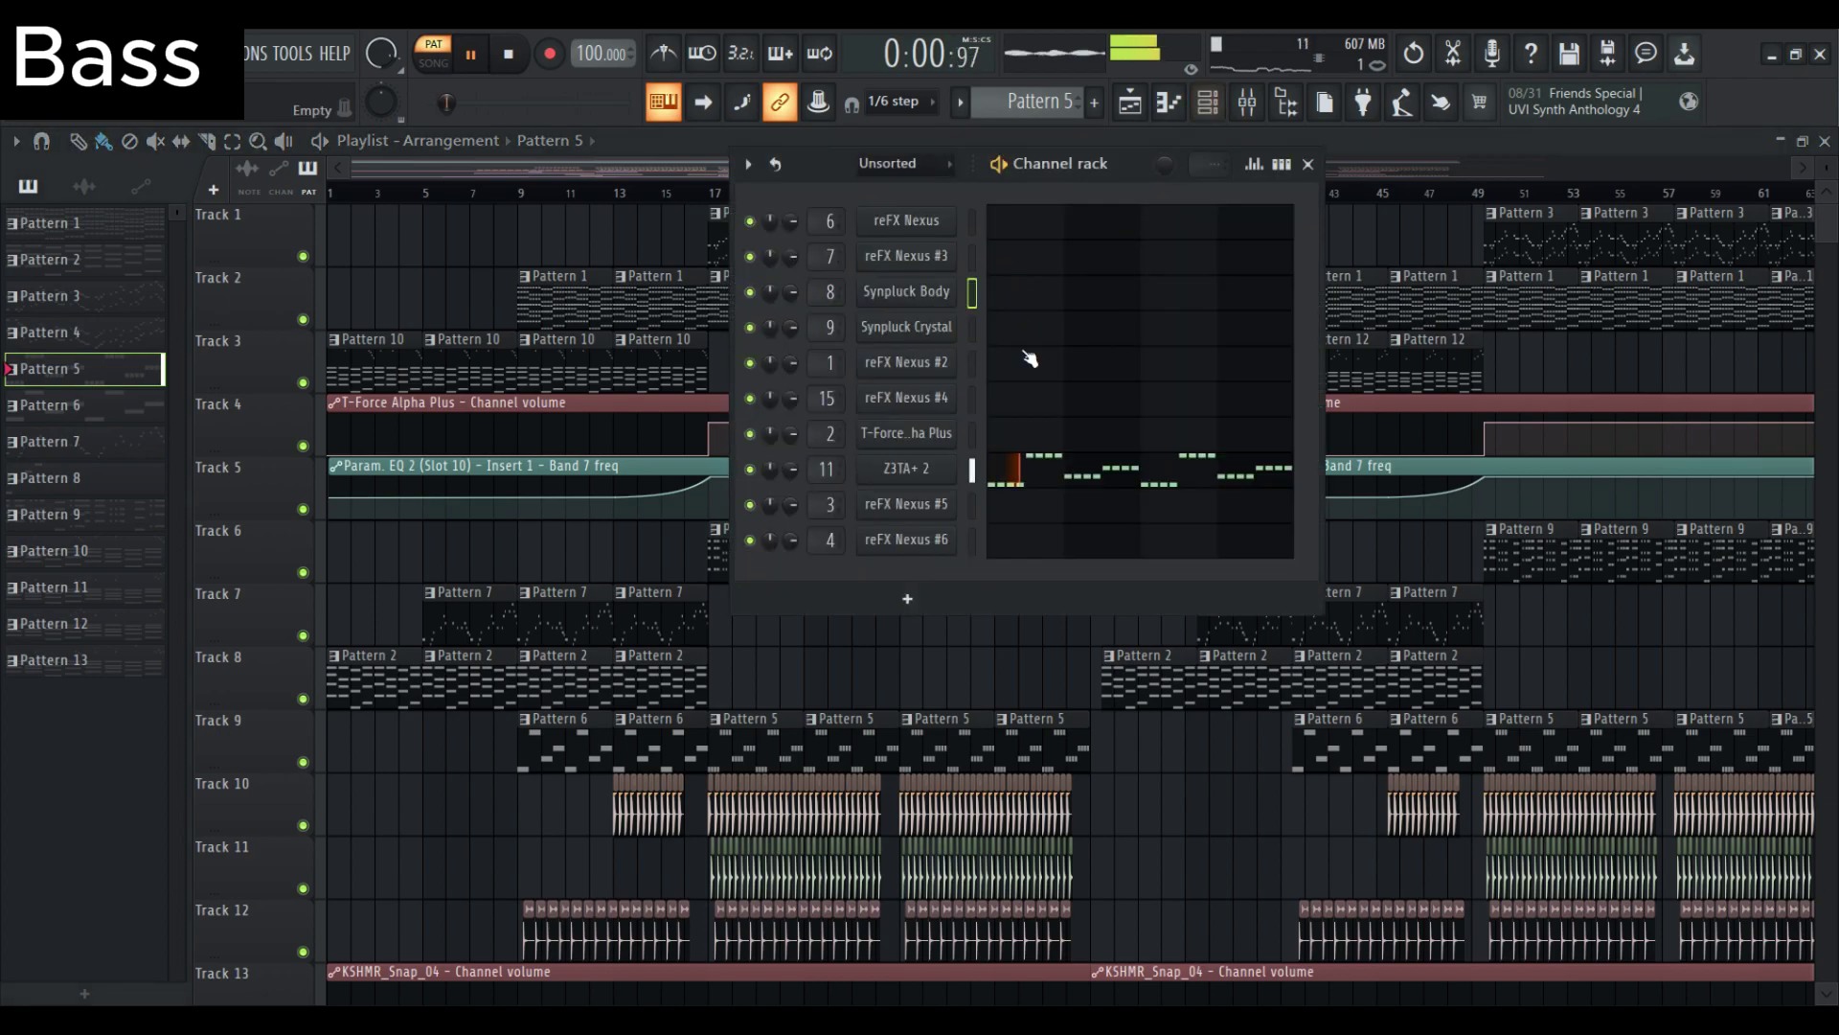
{"action": "left_click", "coordinate": [1020, 469]}
{"action": "scroll", "coordinate": [887, 414], "scroll_direction": "up", "scroll_amount": 5}
{"action": "scroll", "coordinate": [874, 386], "scroll_direction": "down", "scroll_amount": 1}
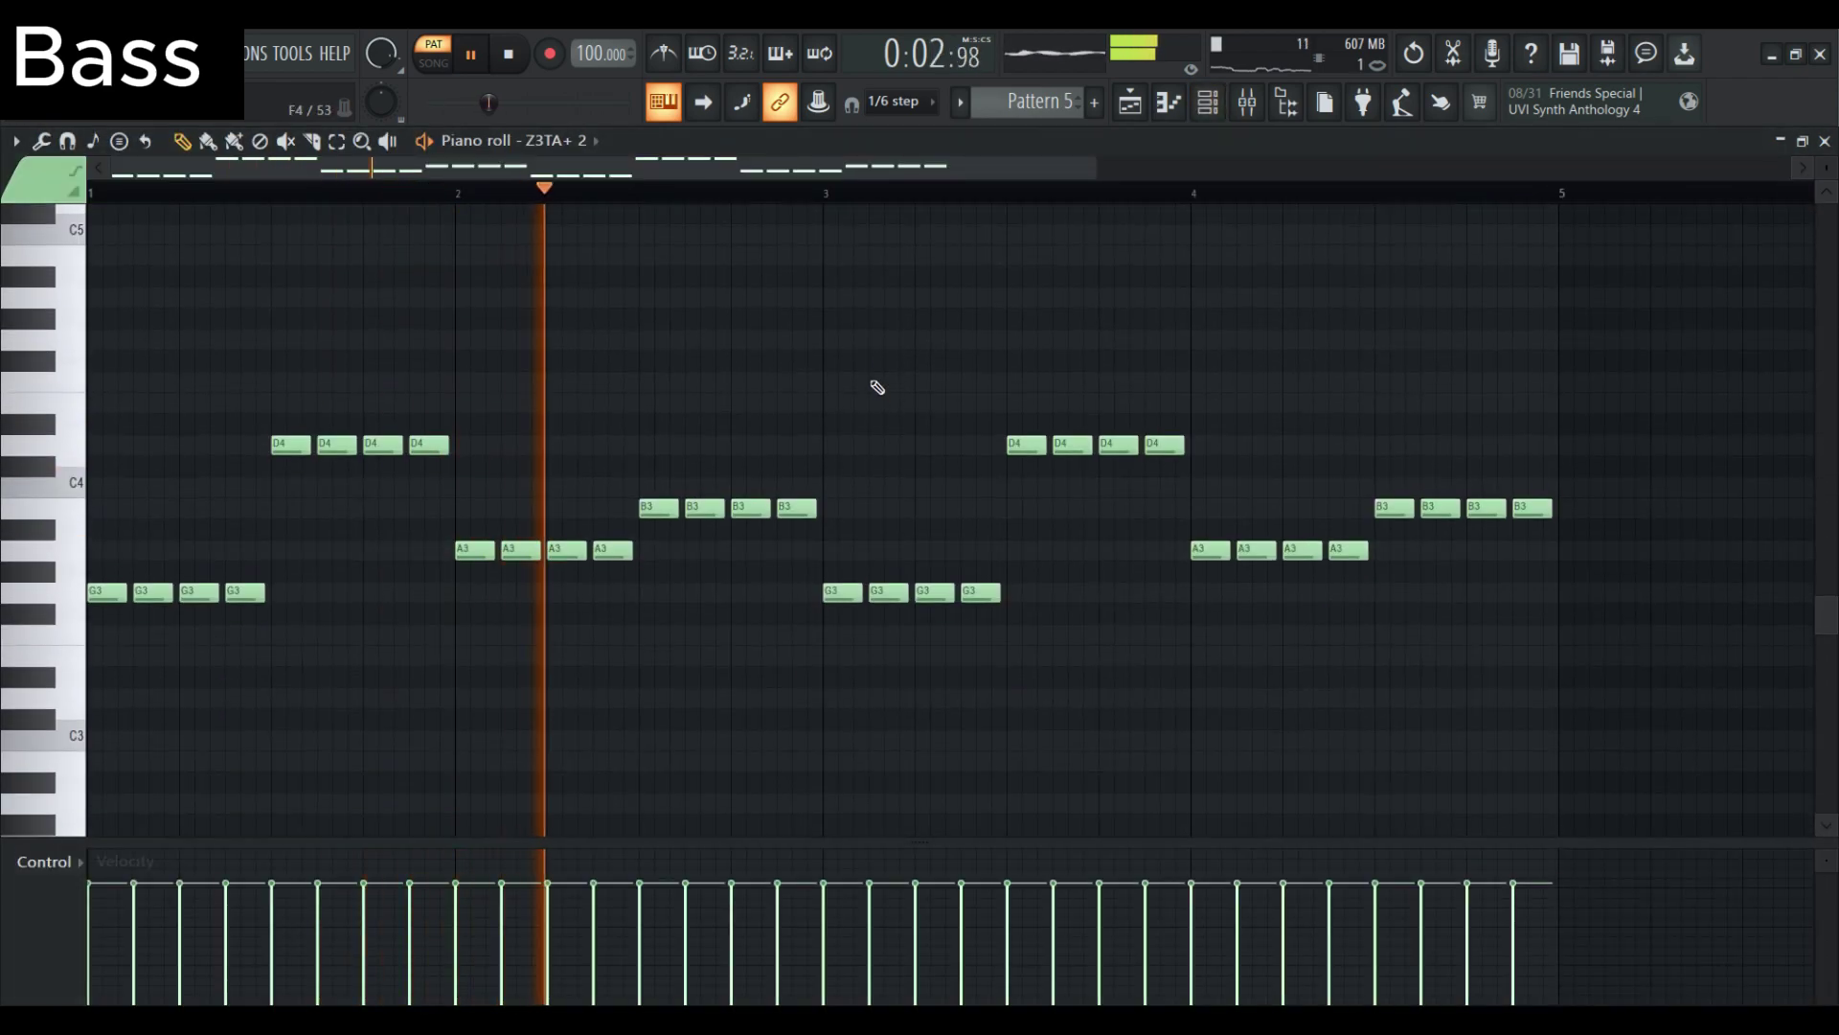
{"action": "left_click", "coordinate": [1825, 141]}
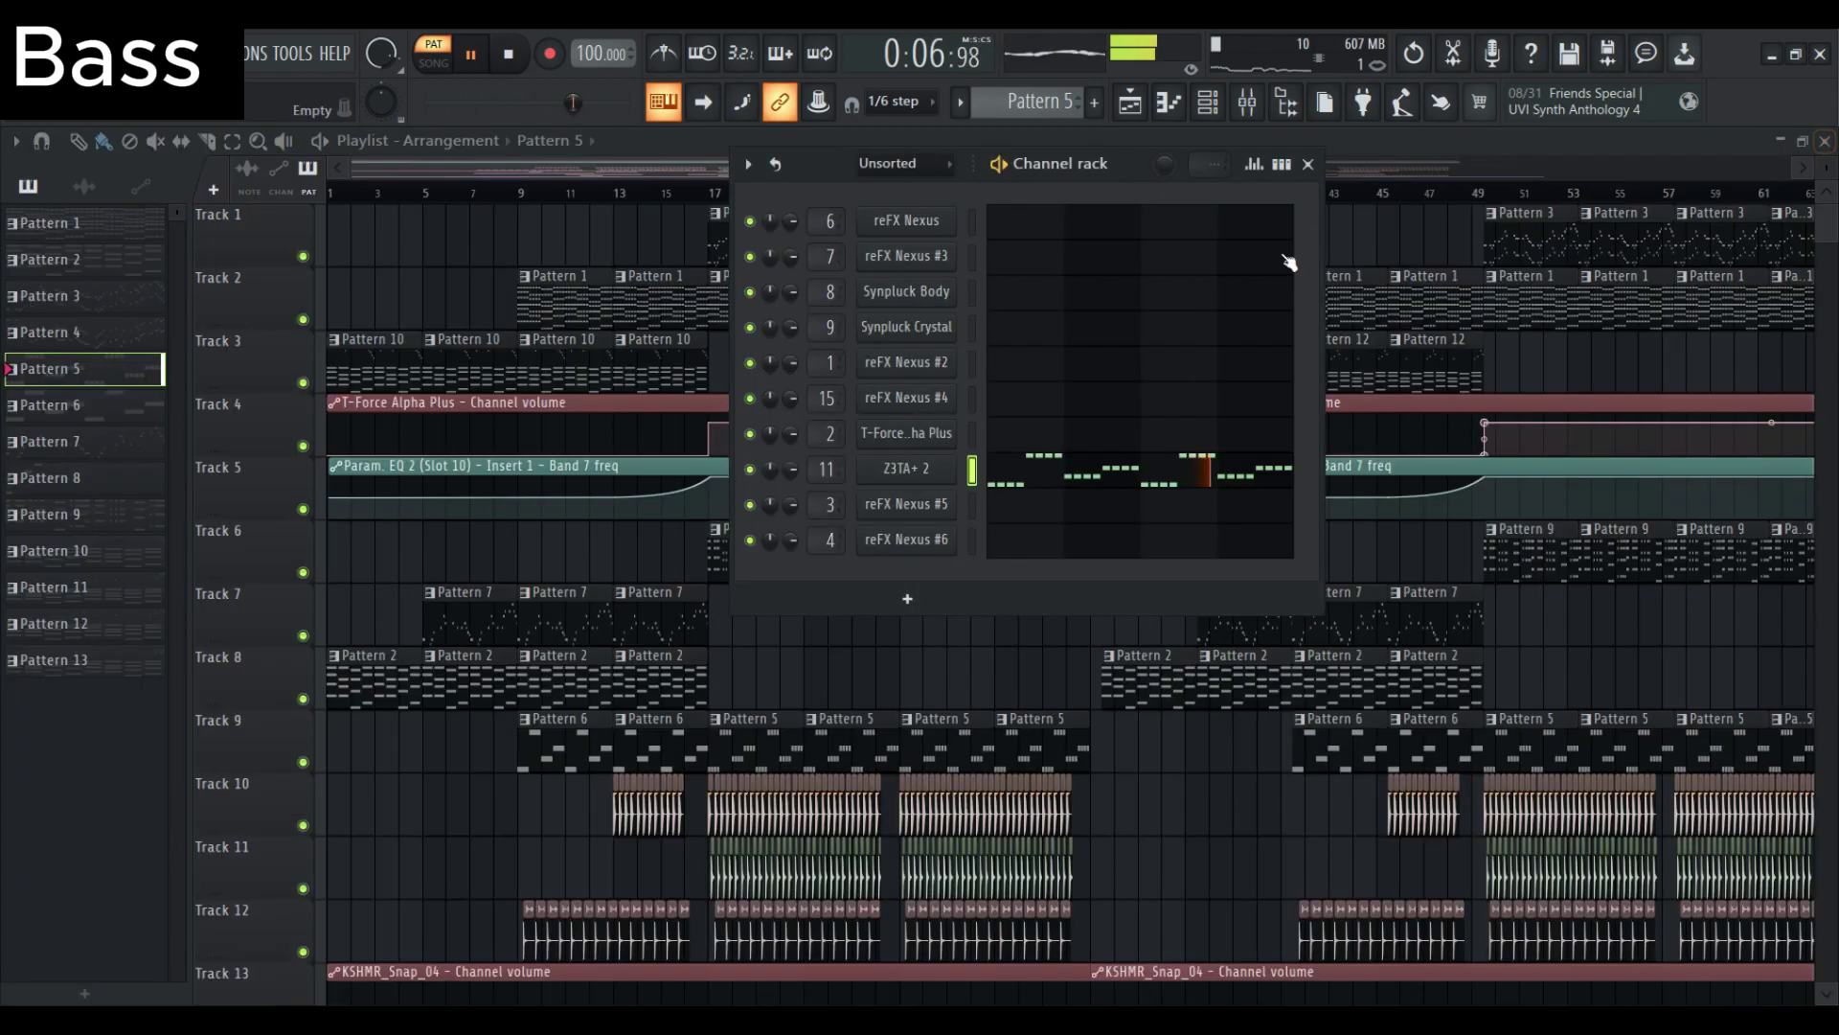
Play Pattern 6 and check its Z3TA+ 2 bass line in the channel rack
{"action": "left_click", "coordinate": [129, 414]}
{"action": "left_click", "coordinate": [1242, 107]}
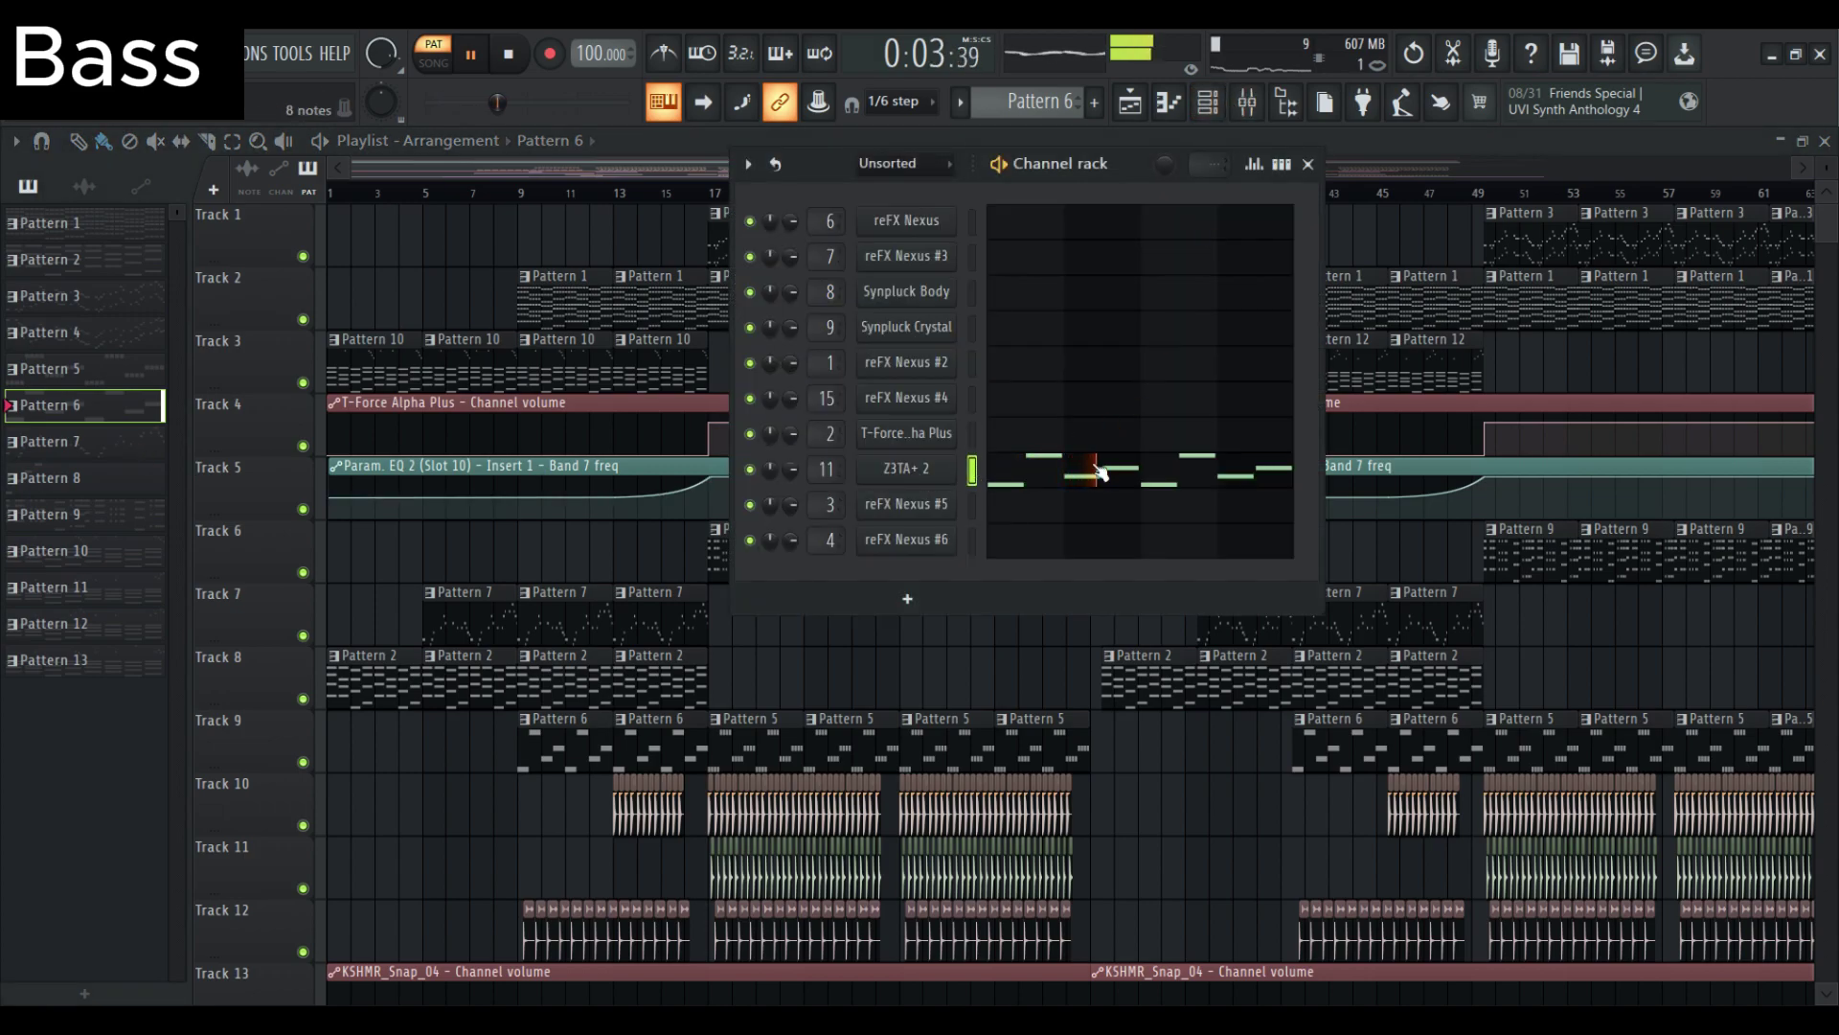
{"action": "key", "text": "F6"}
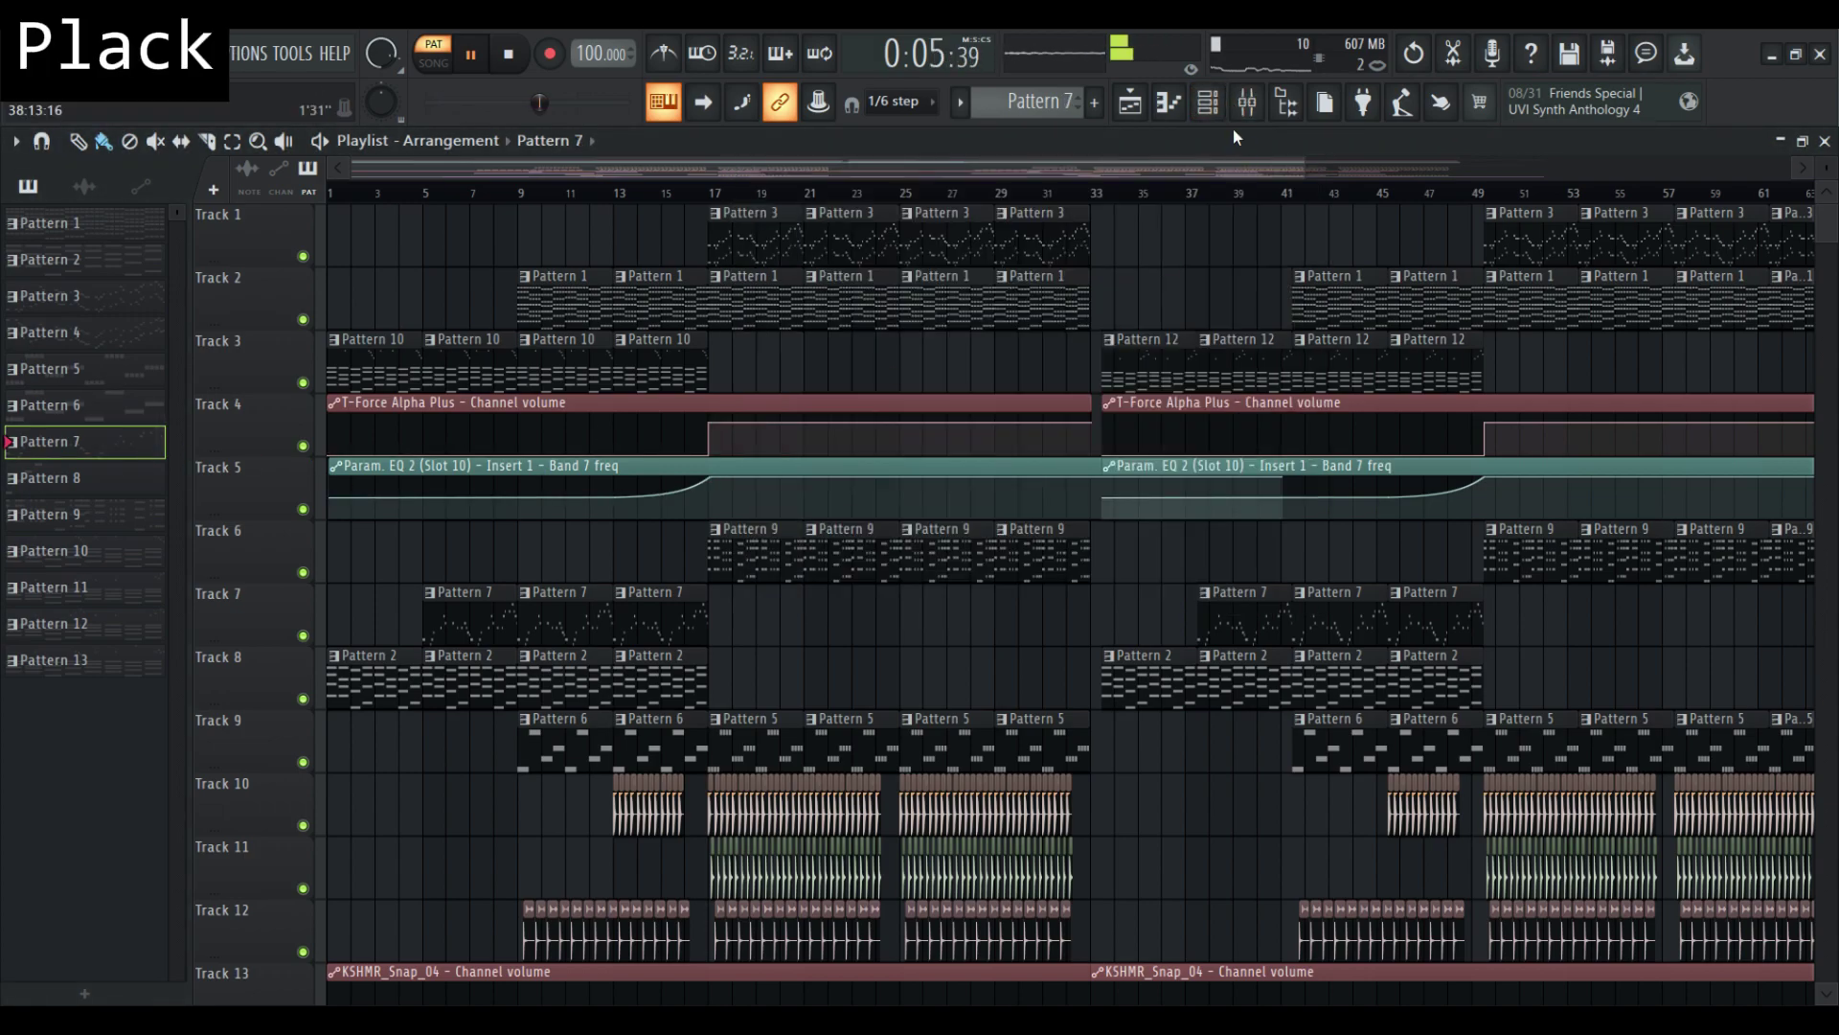
Play Pattern 7 and examine the Synpluck Crystal pluck notes, then close the piano roll
{"action": "left_click", "coordinate": [1208, 103]}
{"action": "left_click", "coordinate": [1077, 335]}
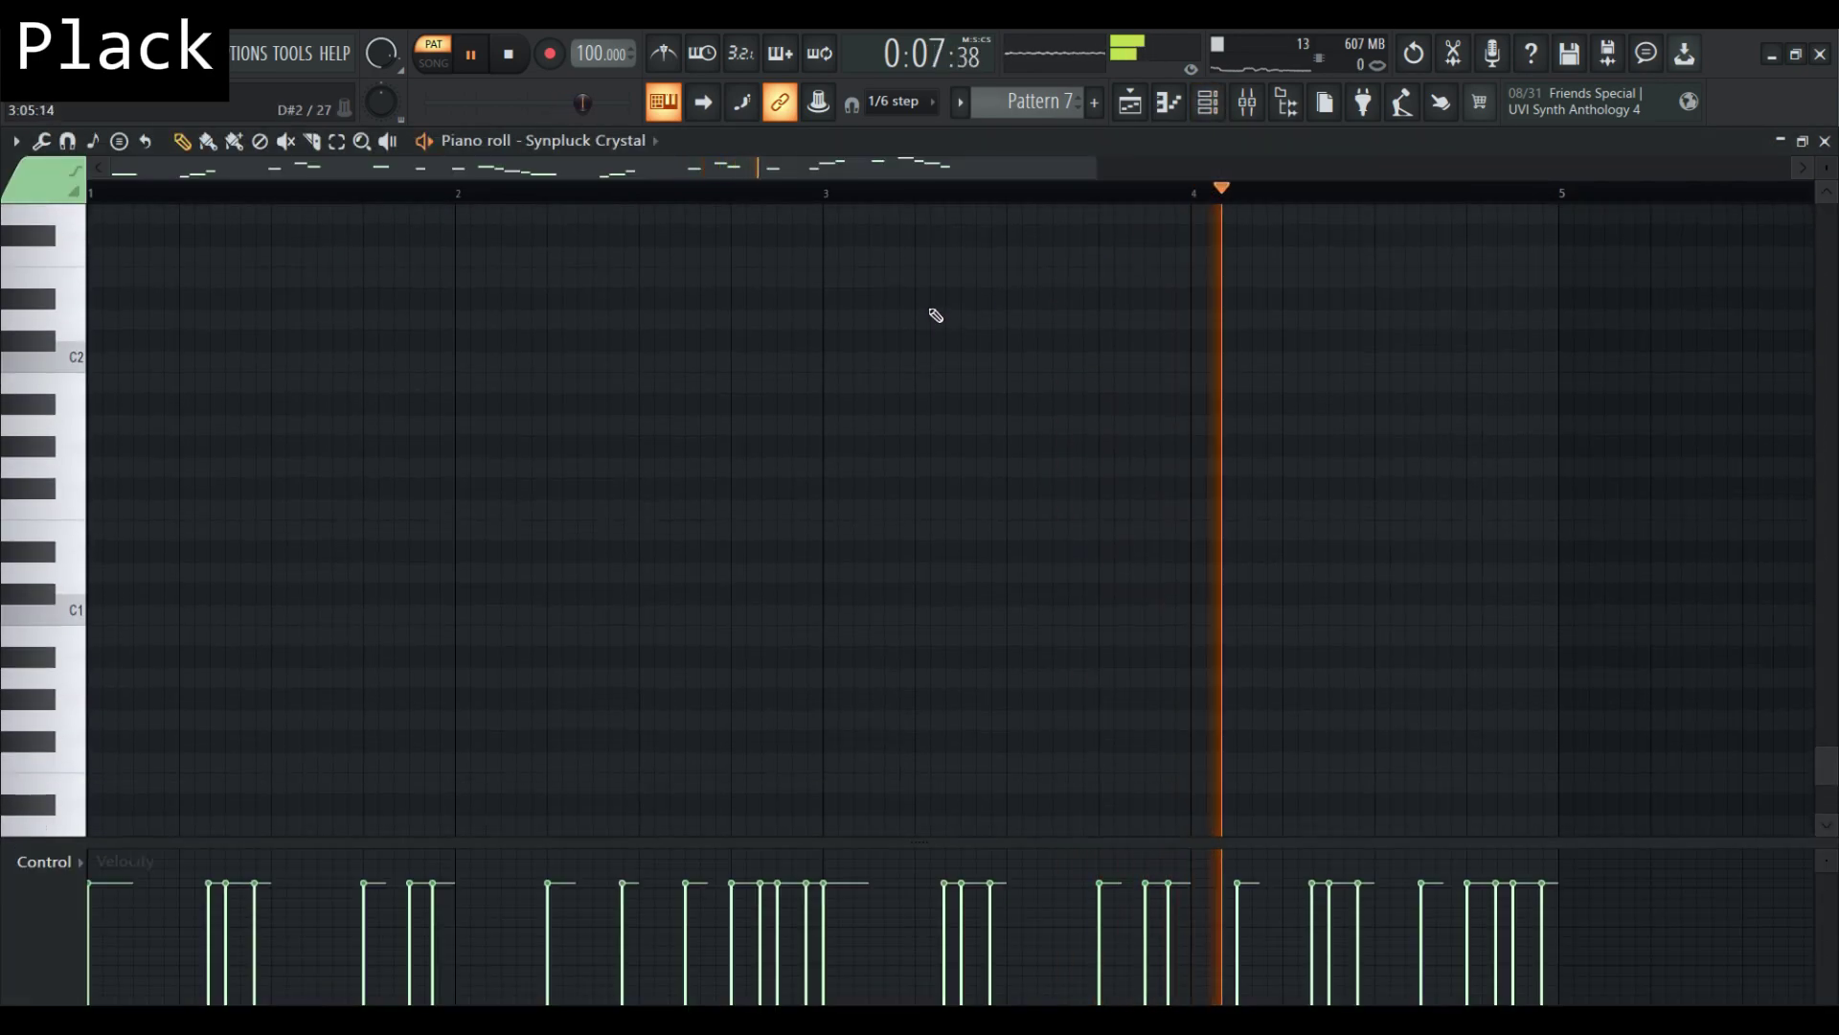
{"action": "scroll", "coordinate": [934, 307], "scroll_direction": "up", "scroll_amount": 10}
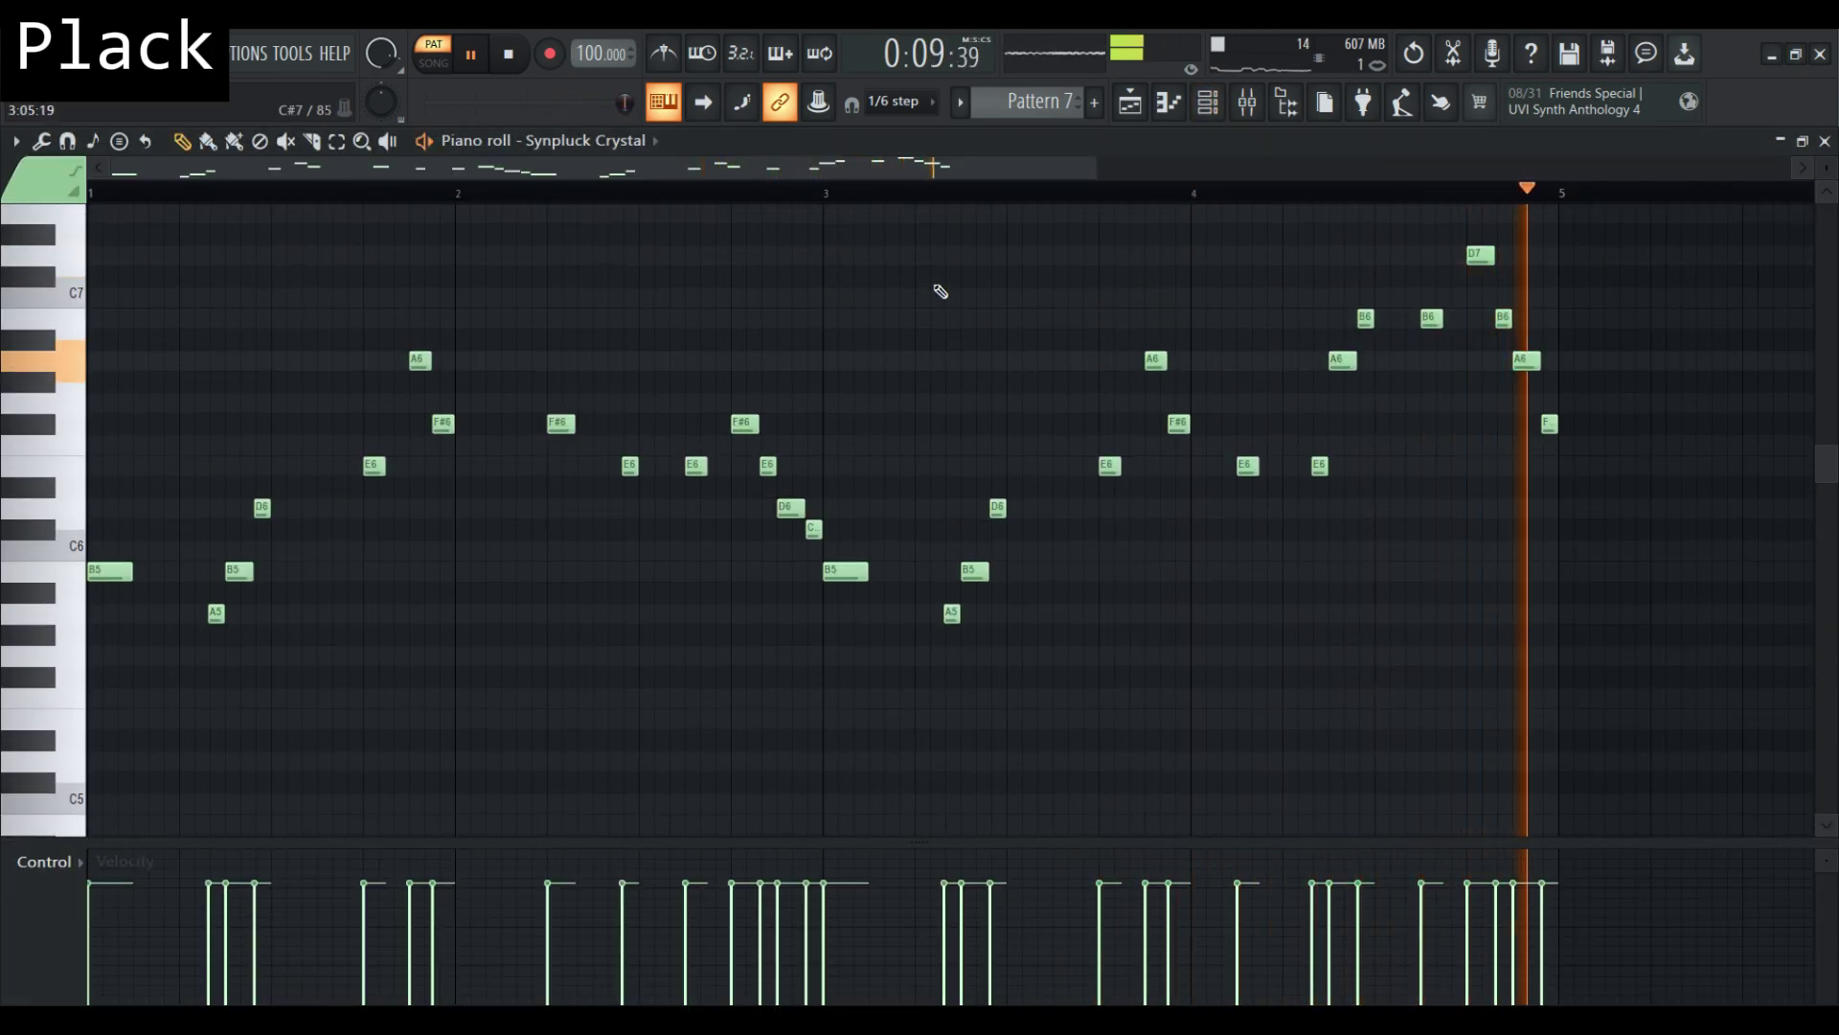
{"action": "key", "text": "space"}
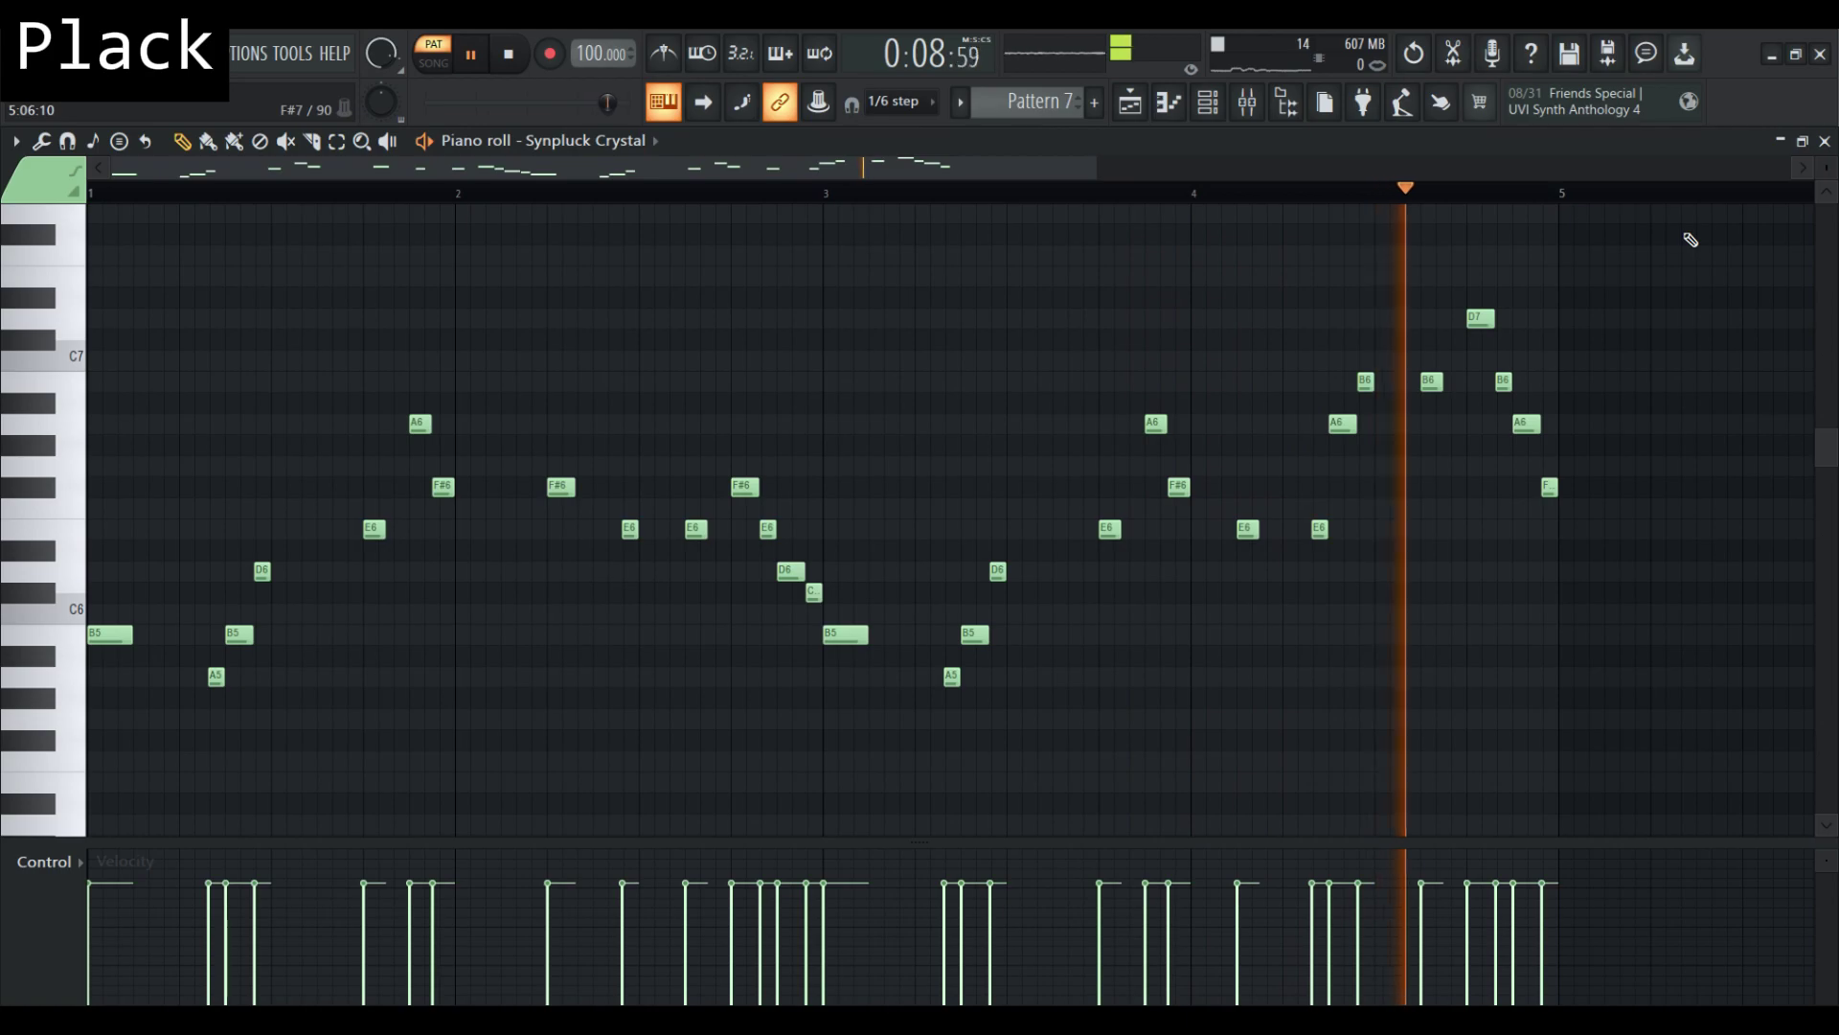
{"action": "left_click", "coordinate": [1824, 143]}
Play Pattern 8 and check its Synpluck Crystal arp notes in the channel rack, then close the rack
{"action": "left_click", "coordinate": [110, 484]}
{"action": "key", "text": "space"}
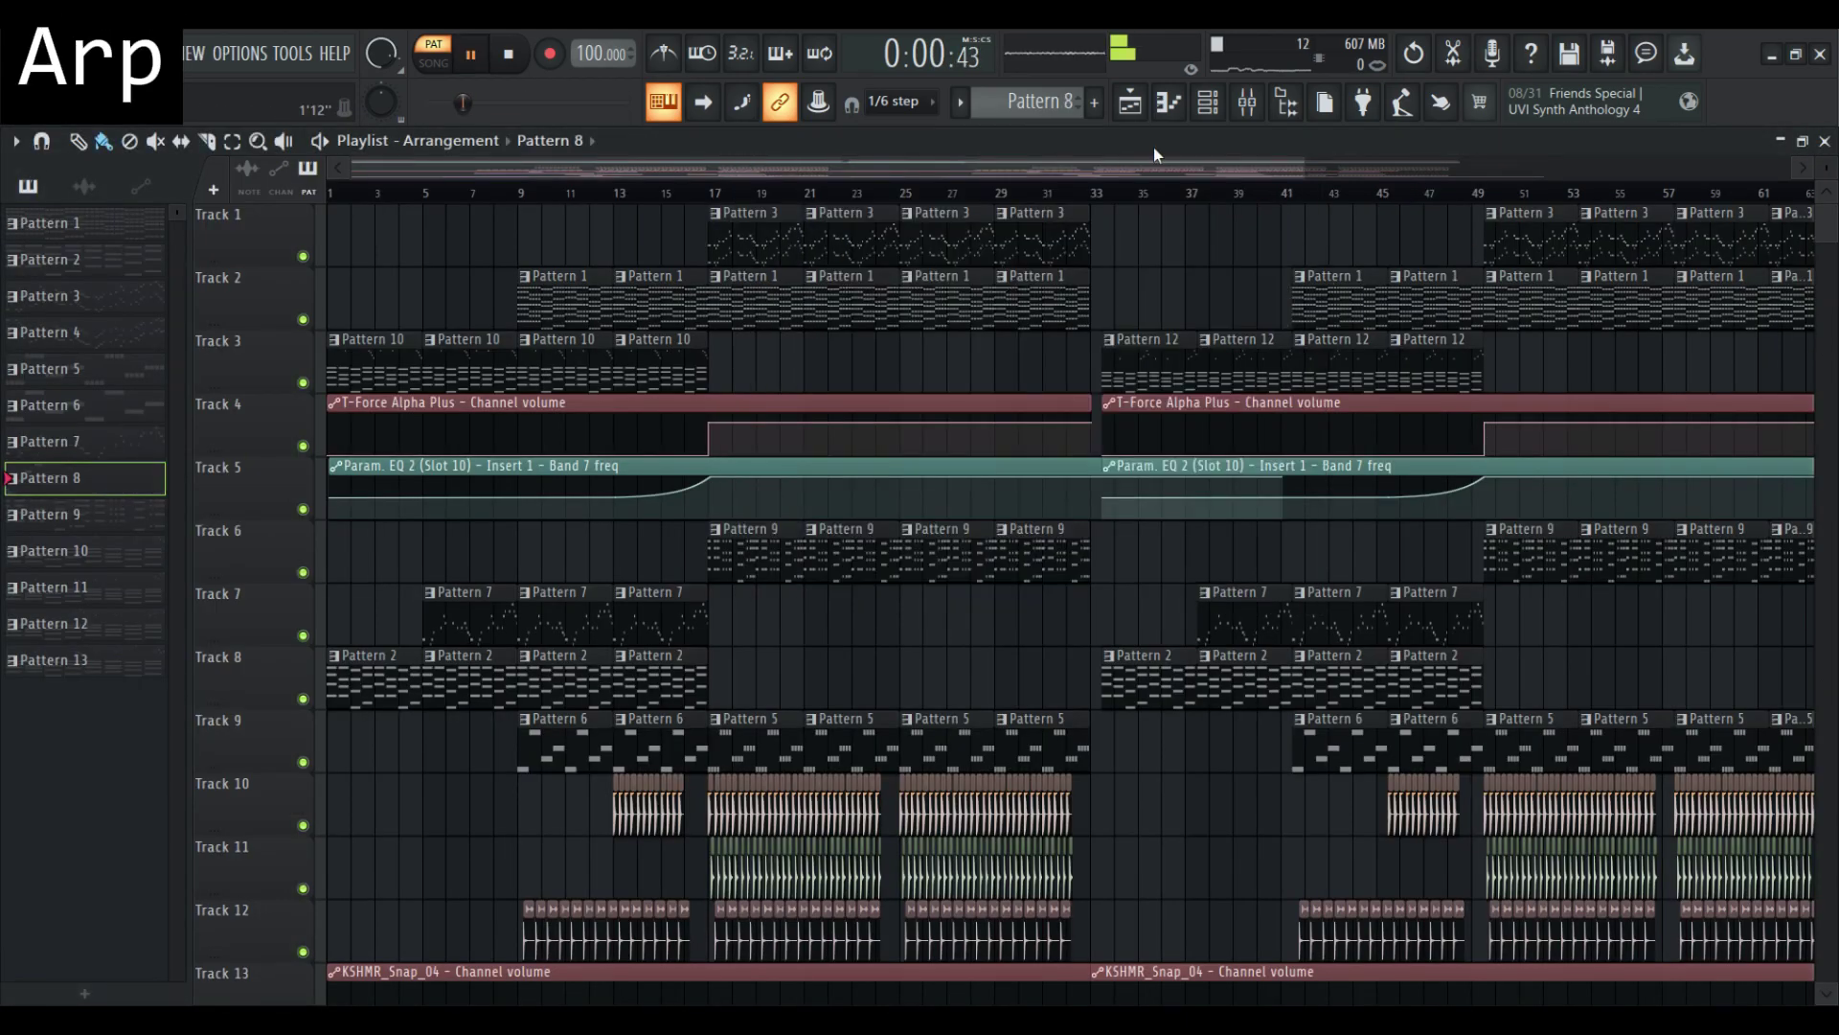
{"action": "left_click", "coordinate": [1205, 106]}
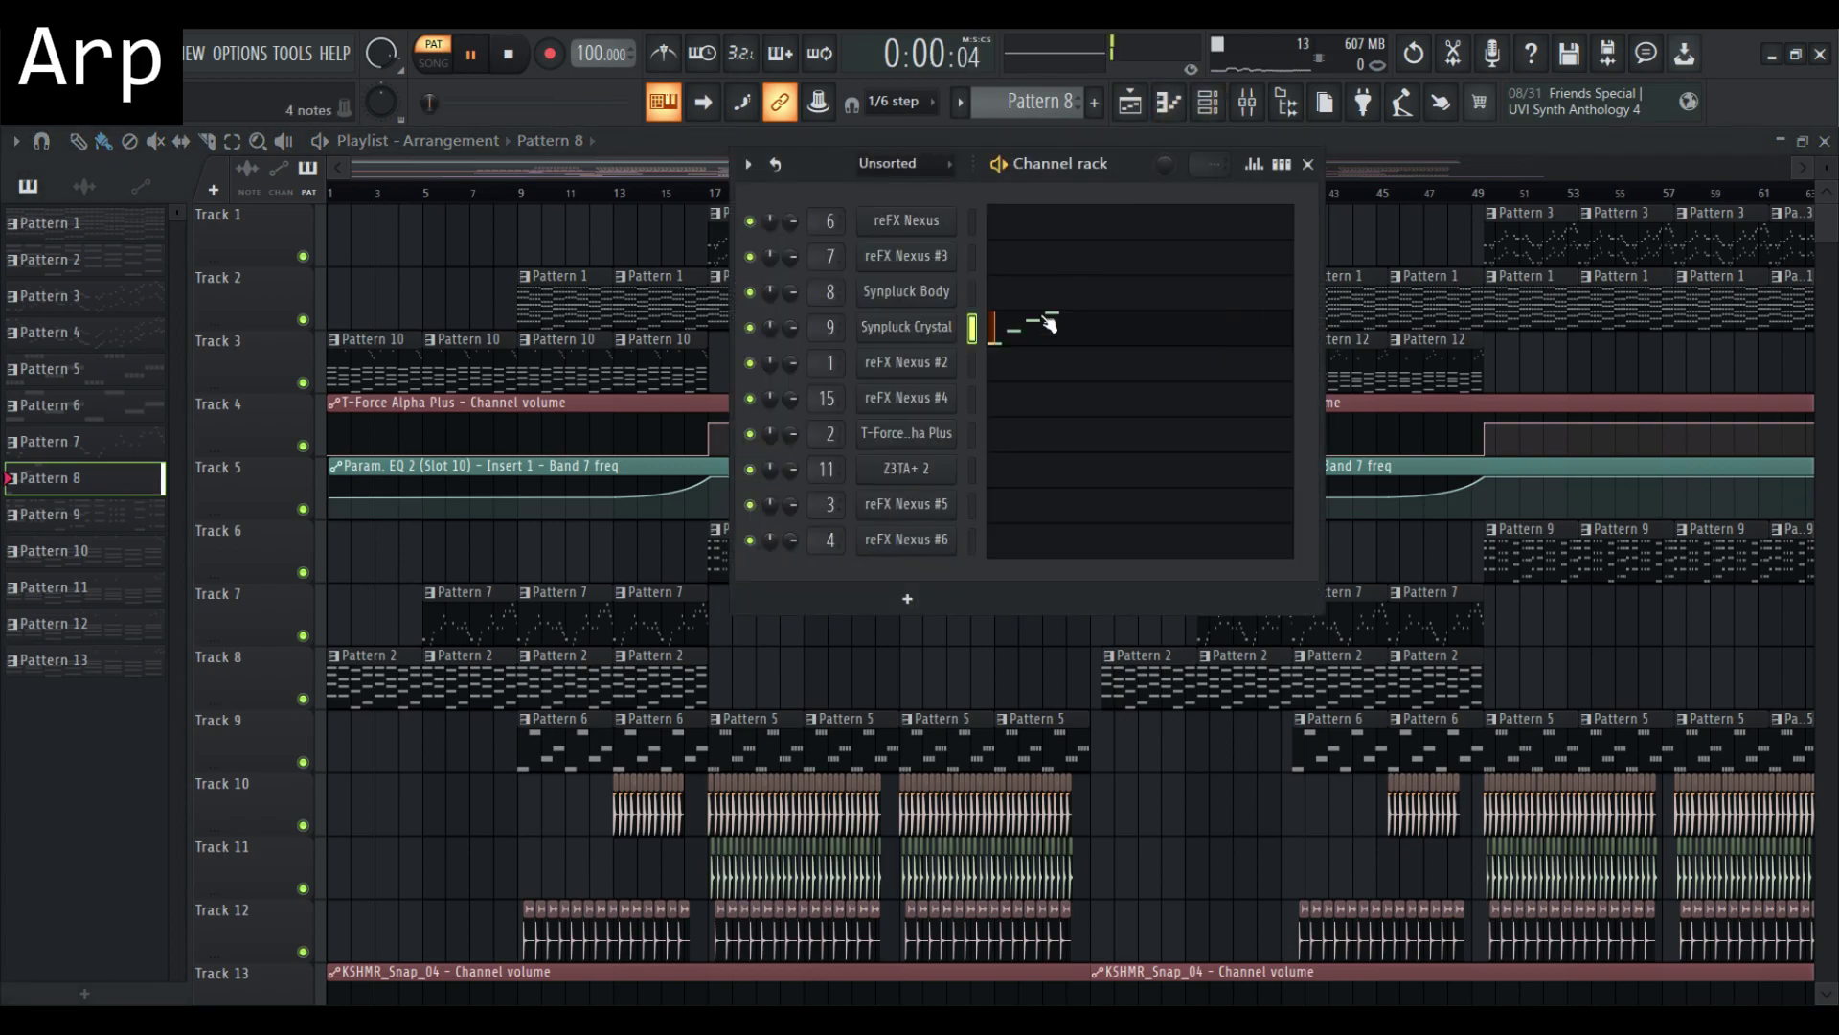
{"action": "left_click", "coordinate": [1307, 165]}
Solo Track 7 and play the song from bar 65 to hear the repeated arp clips, then stop and unsolo the track
{"action": "scroll", "coordinate": [1399, 422], "scroll_direction": "up", "scroll_amount": 5}
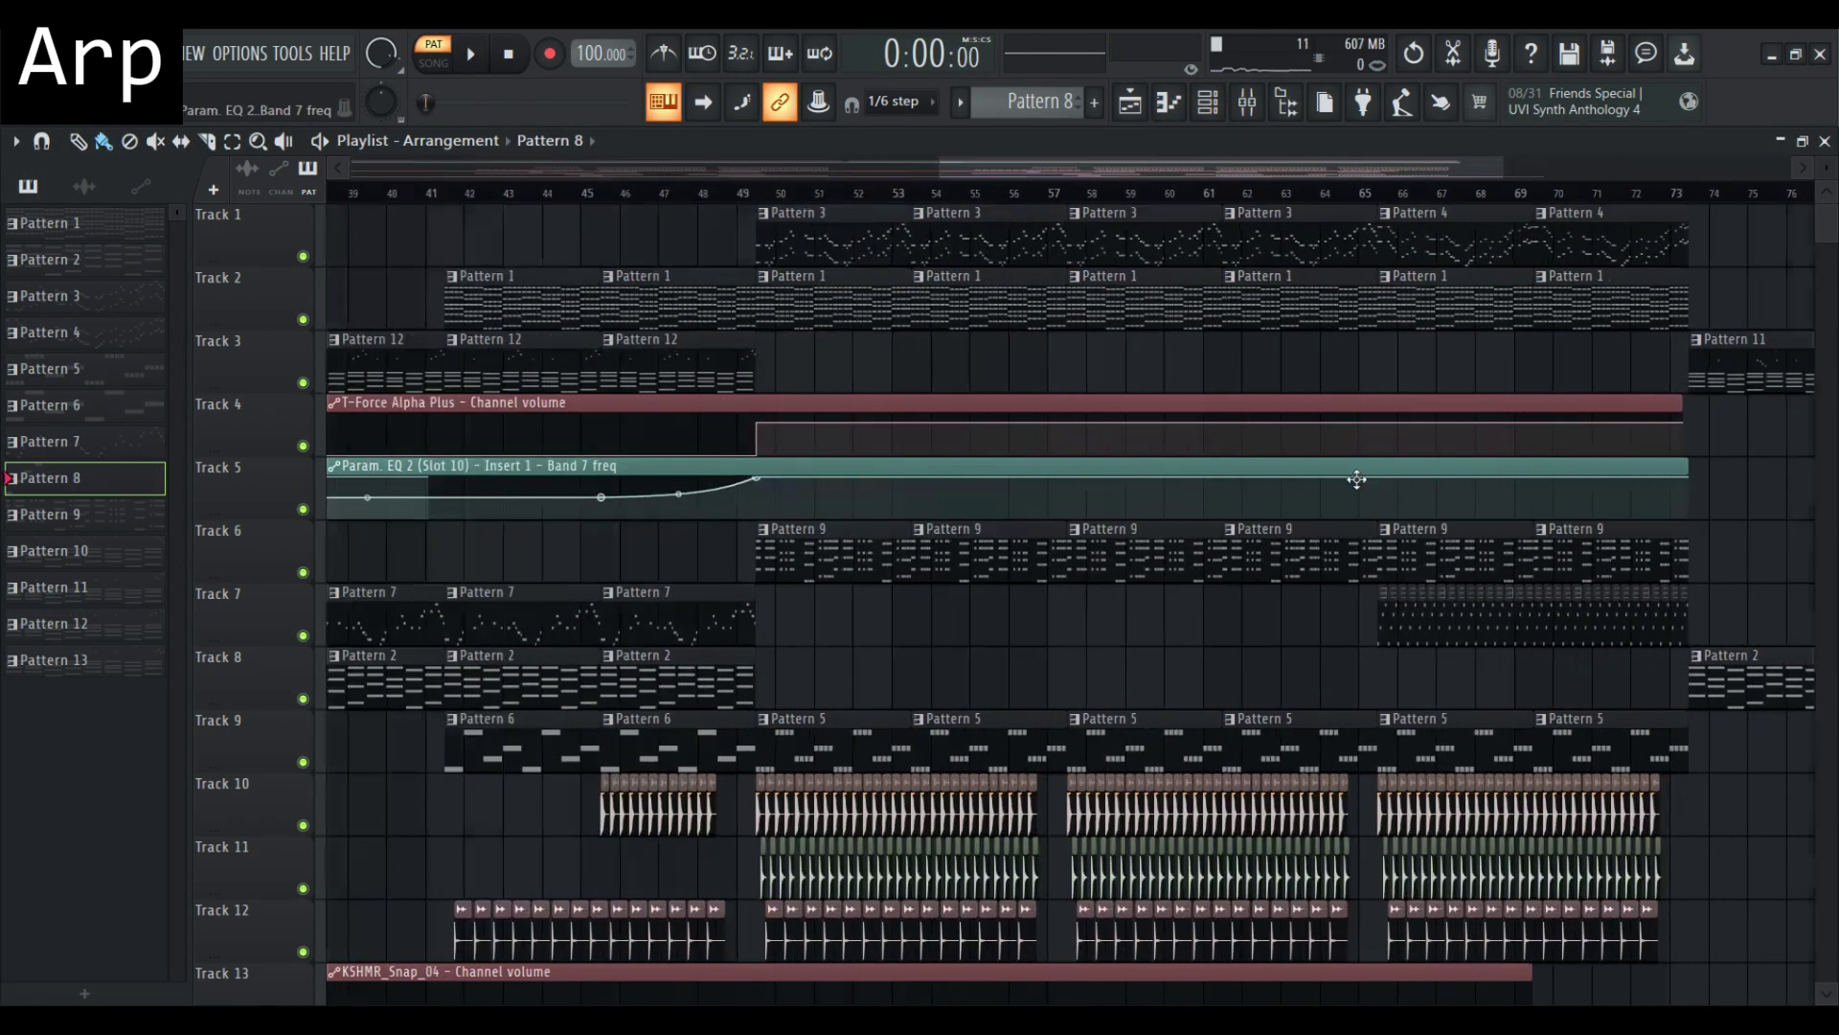
{"action": "scroll", "coordinate": [1491, 488], "scroll_direction": "up", "scroll_amount": 3}
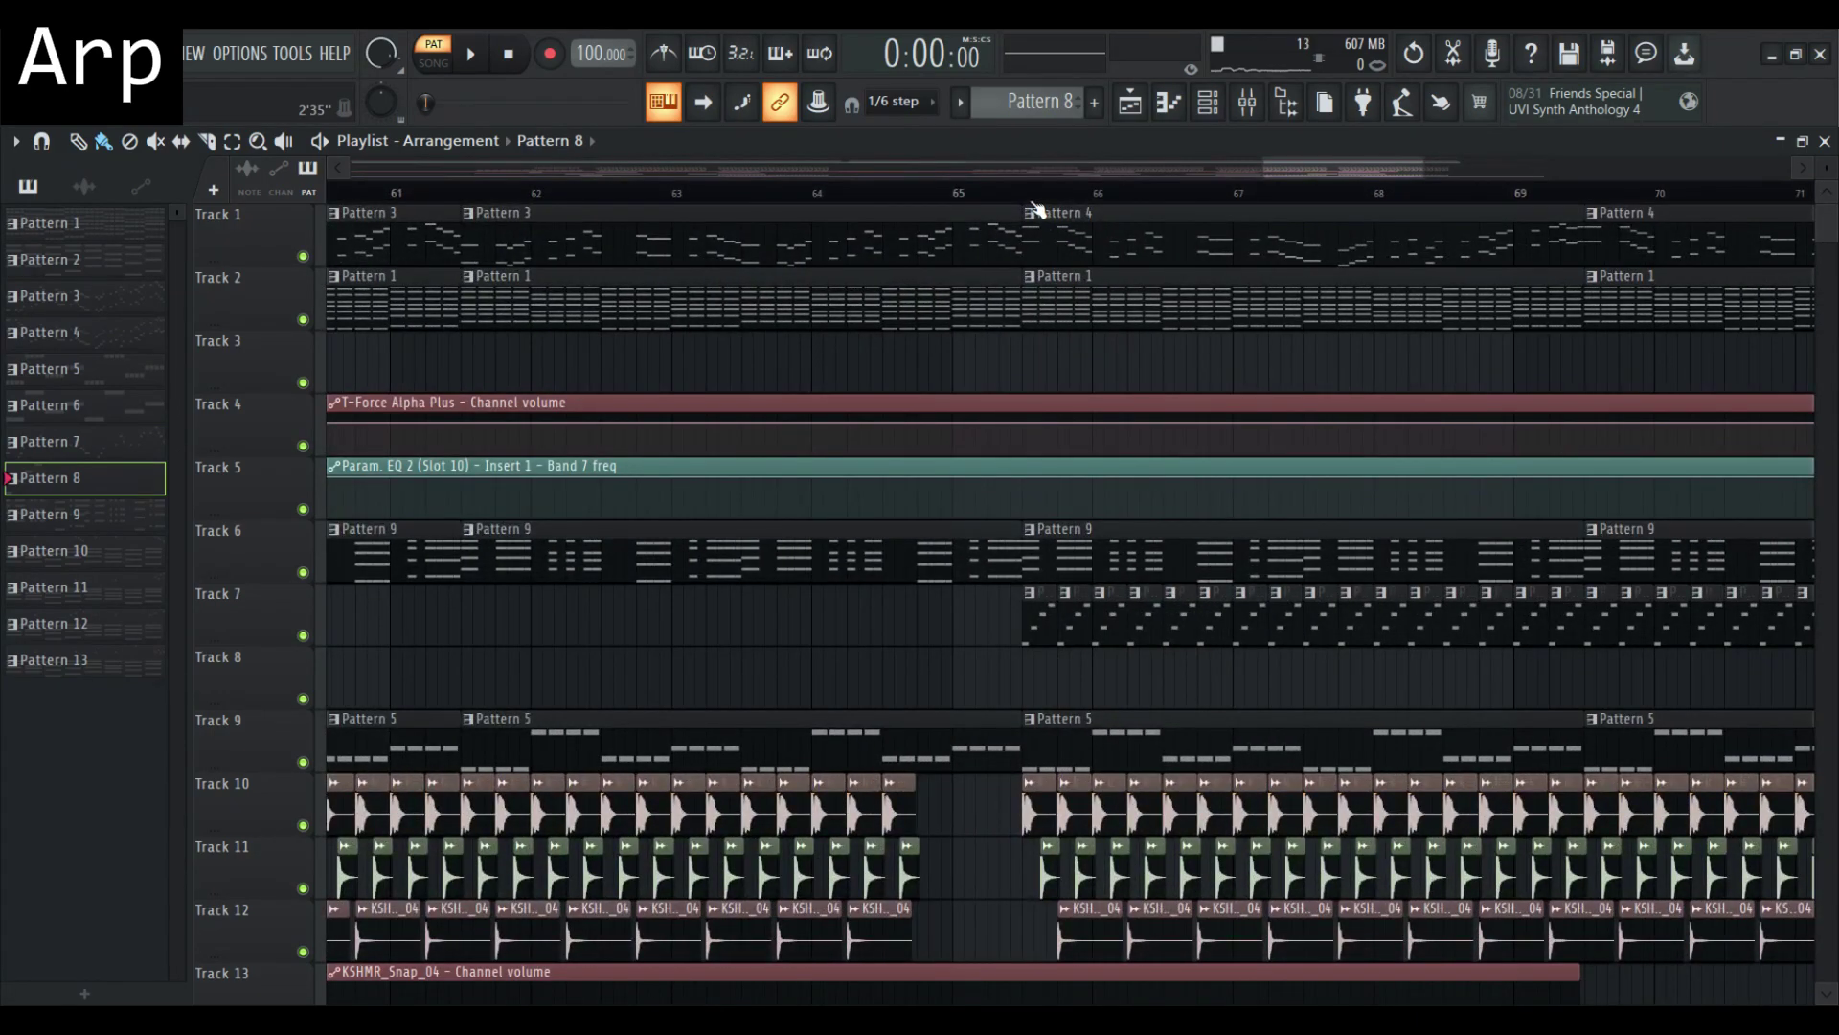
{"action": "right_click", "coordinate": [302, 636]}
{"action": "key", "text": "space"}
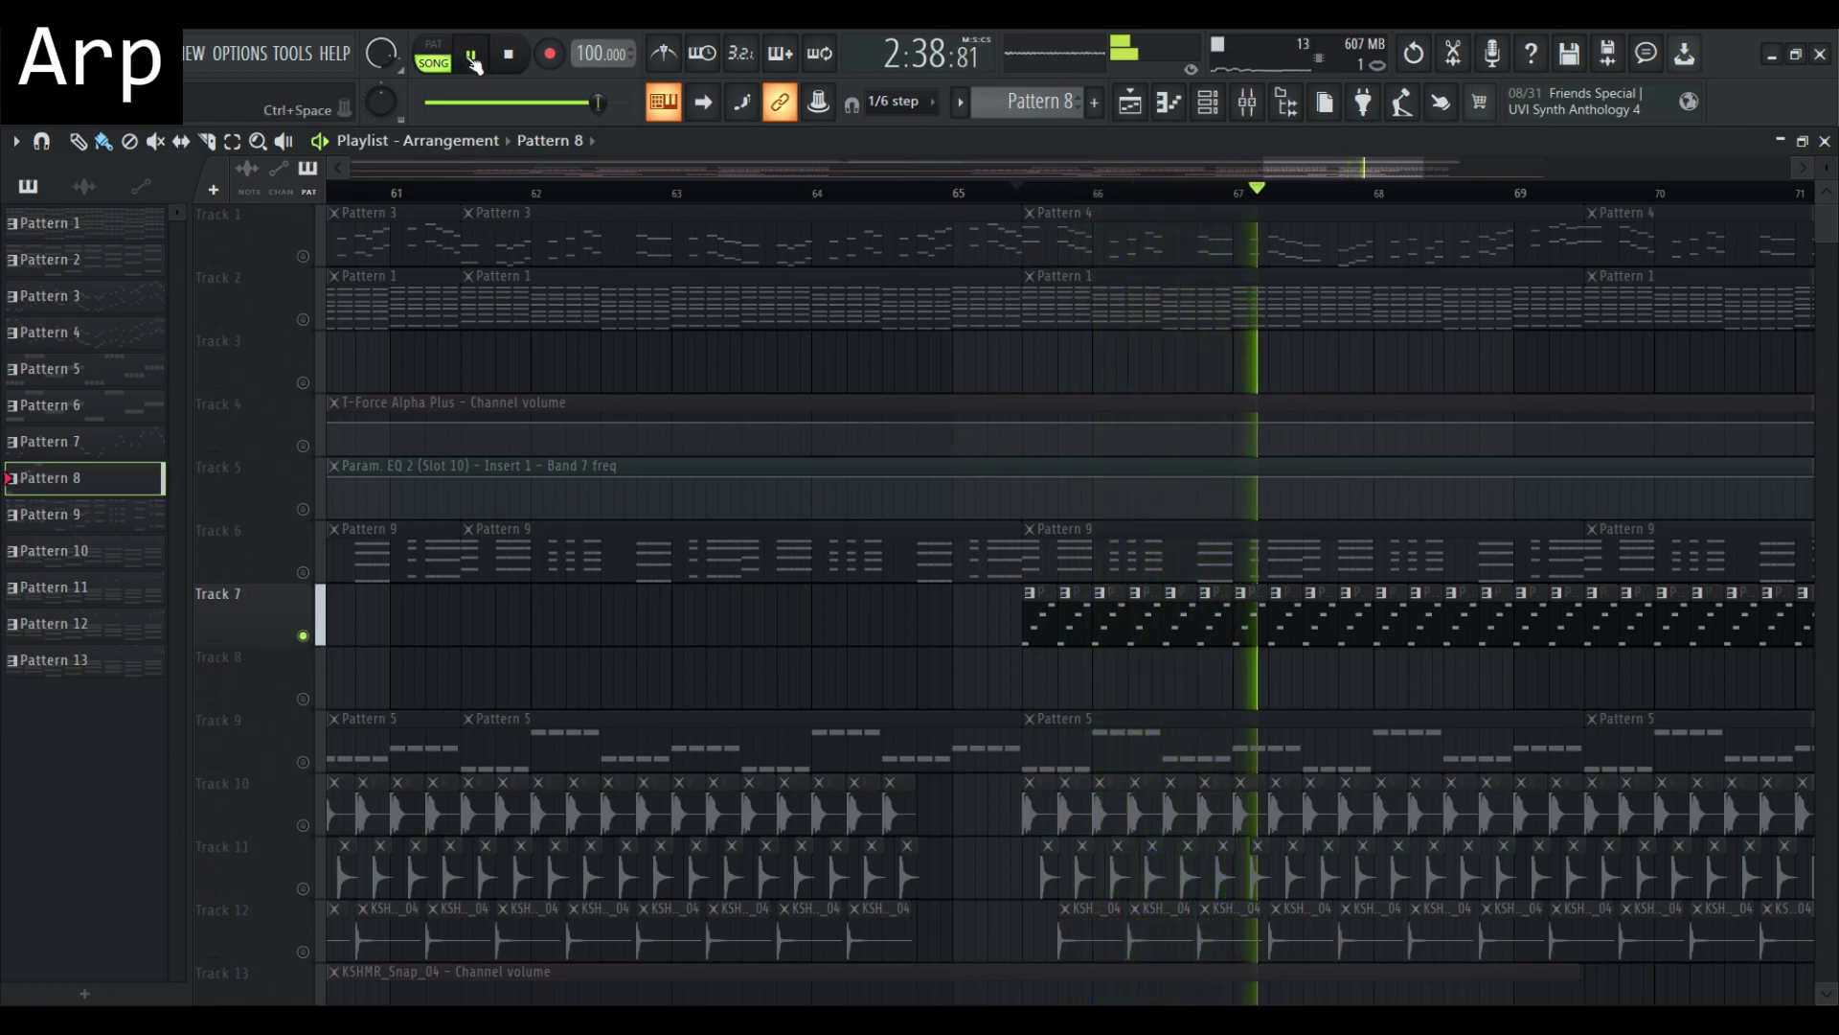
{"action": "left_click", "coordinate": [473, 60]}
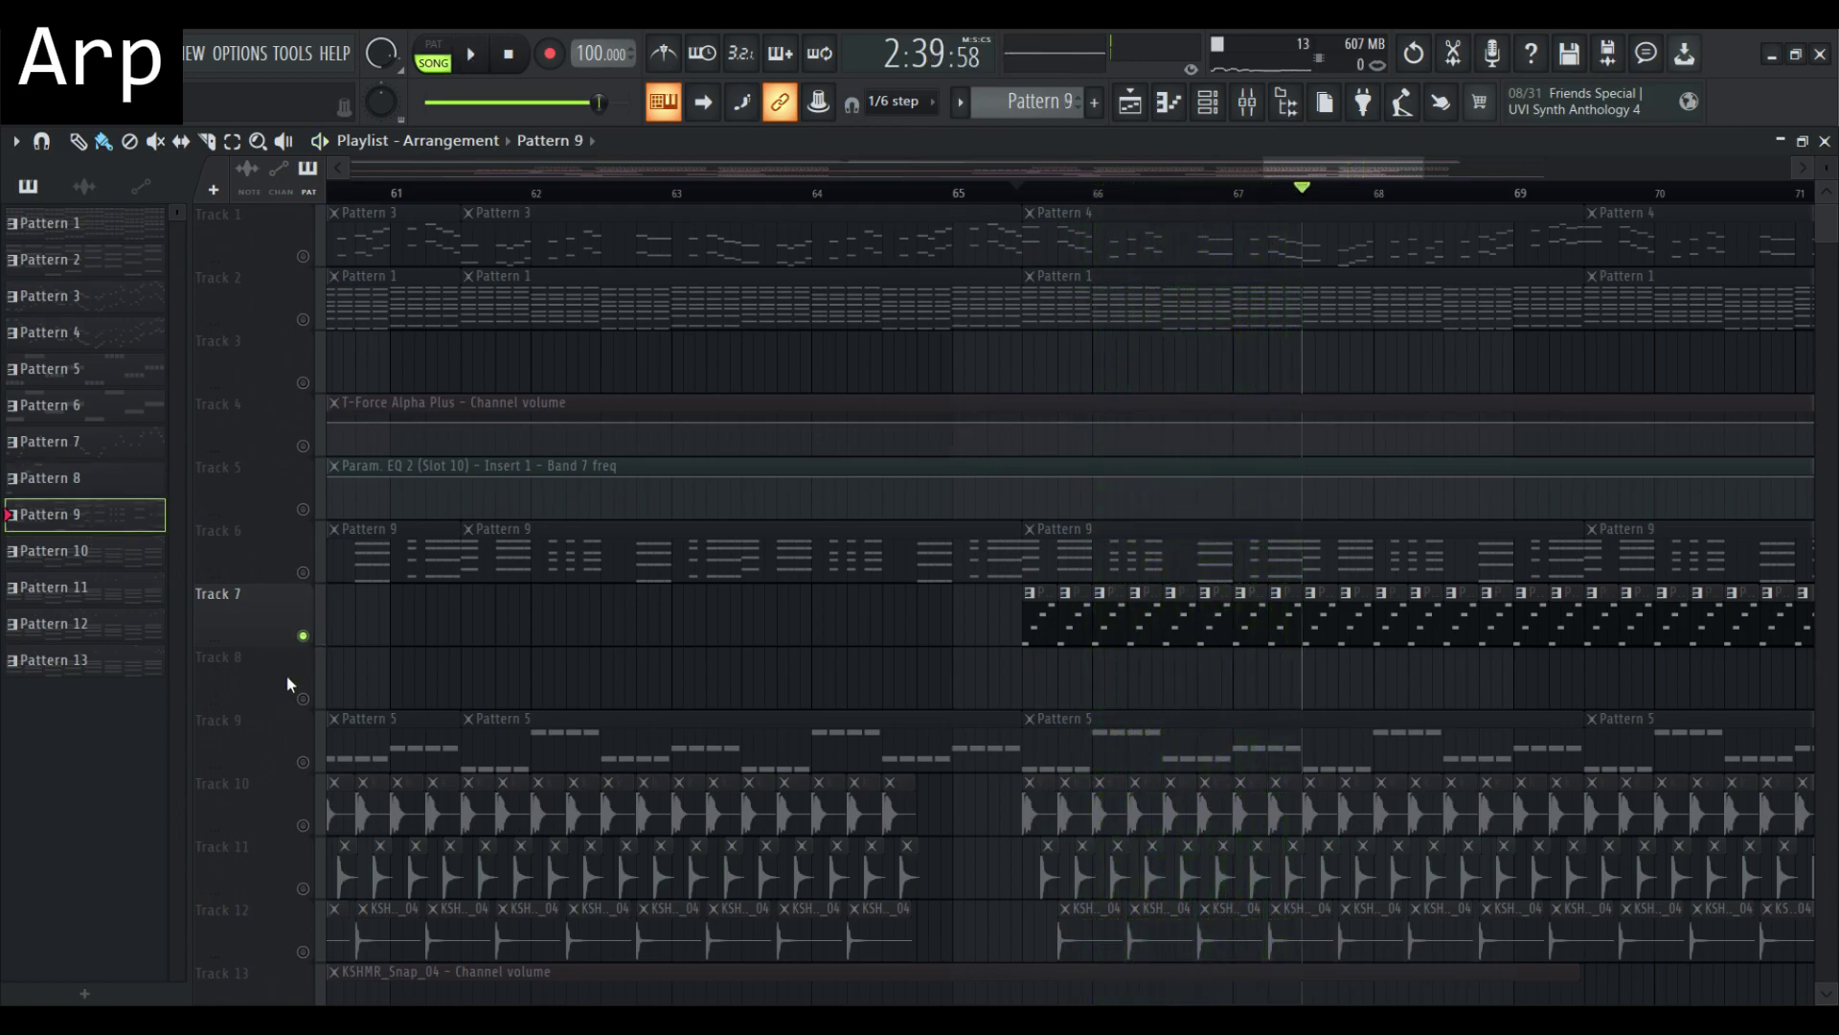
{"action": "right_click", "coordinate": [313, 641]}
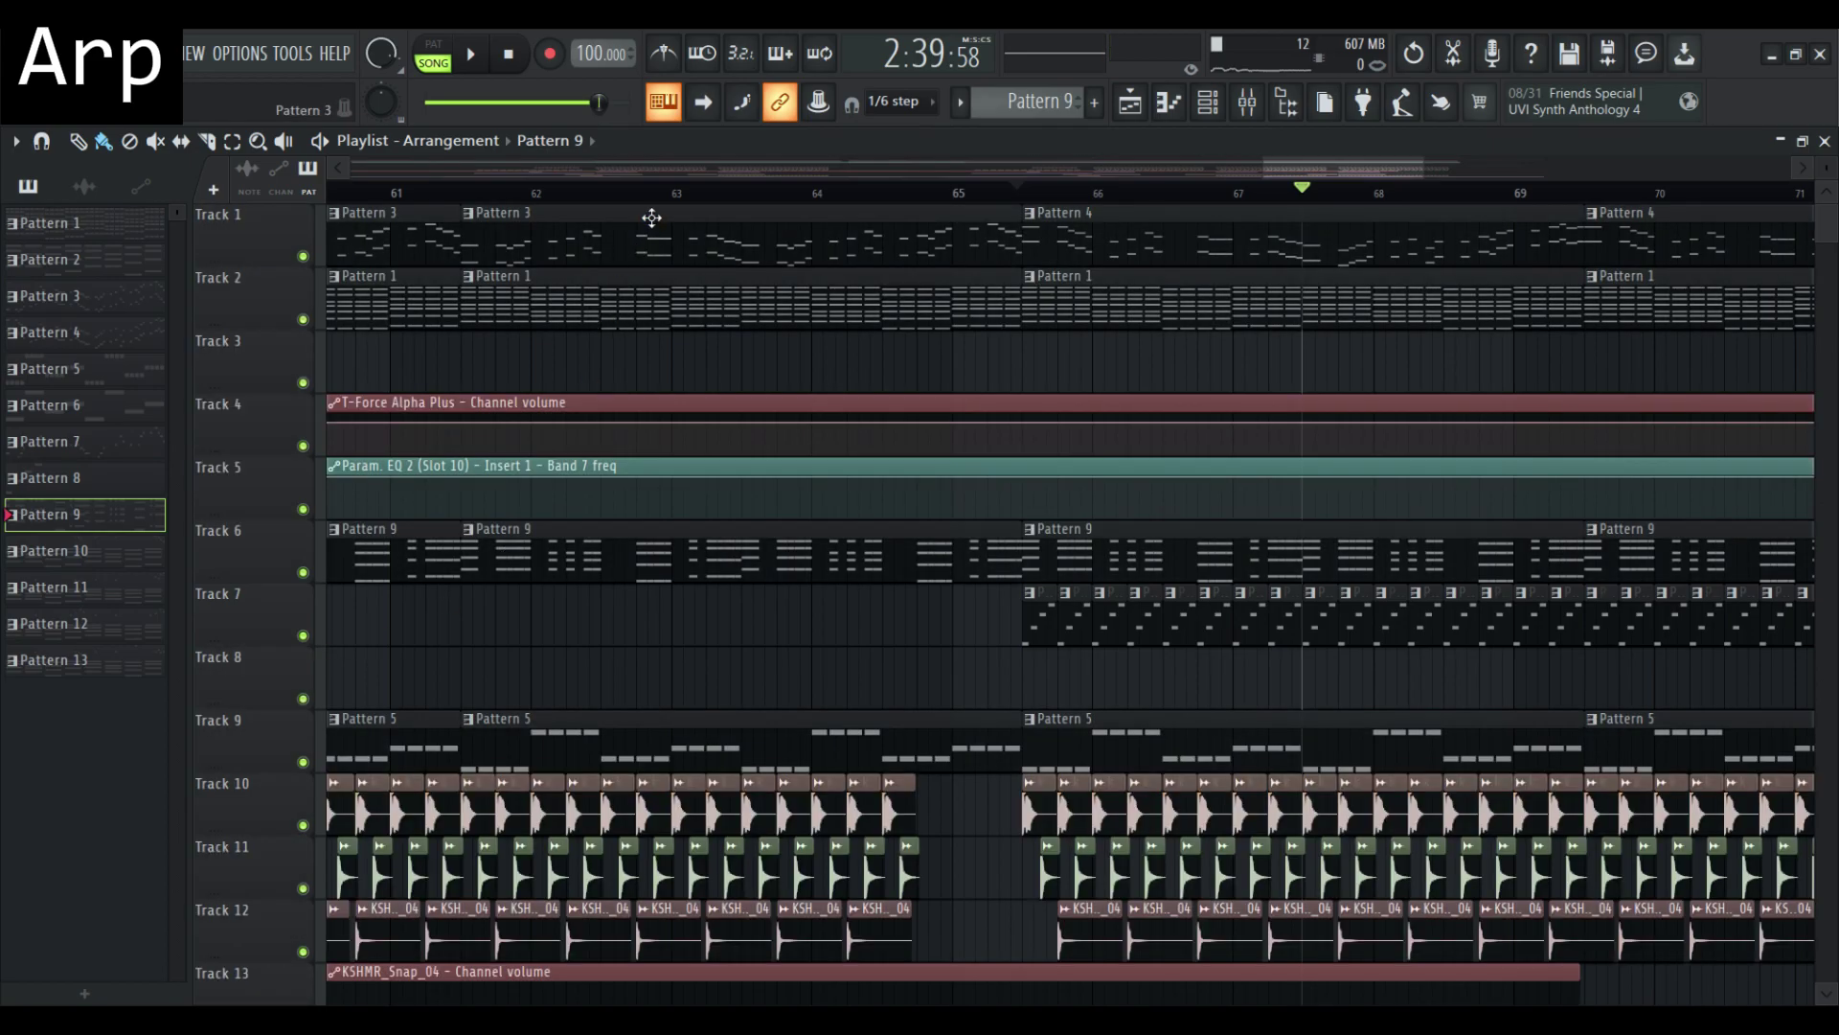
{"action": "scroll", "coordinate": [651, 217], "scroll_direction": "down", "scroll_amount": 6, "text": "ctrl"}
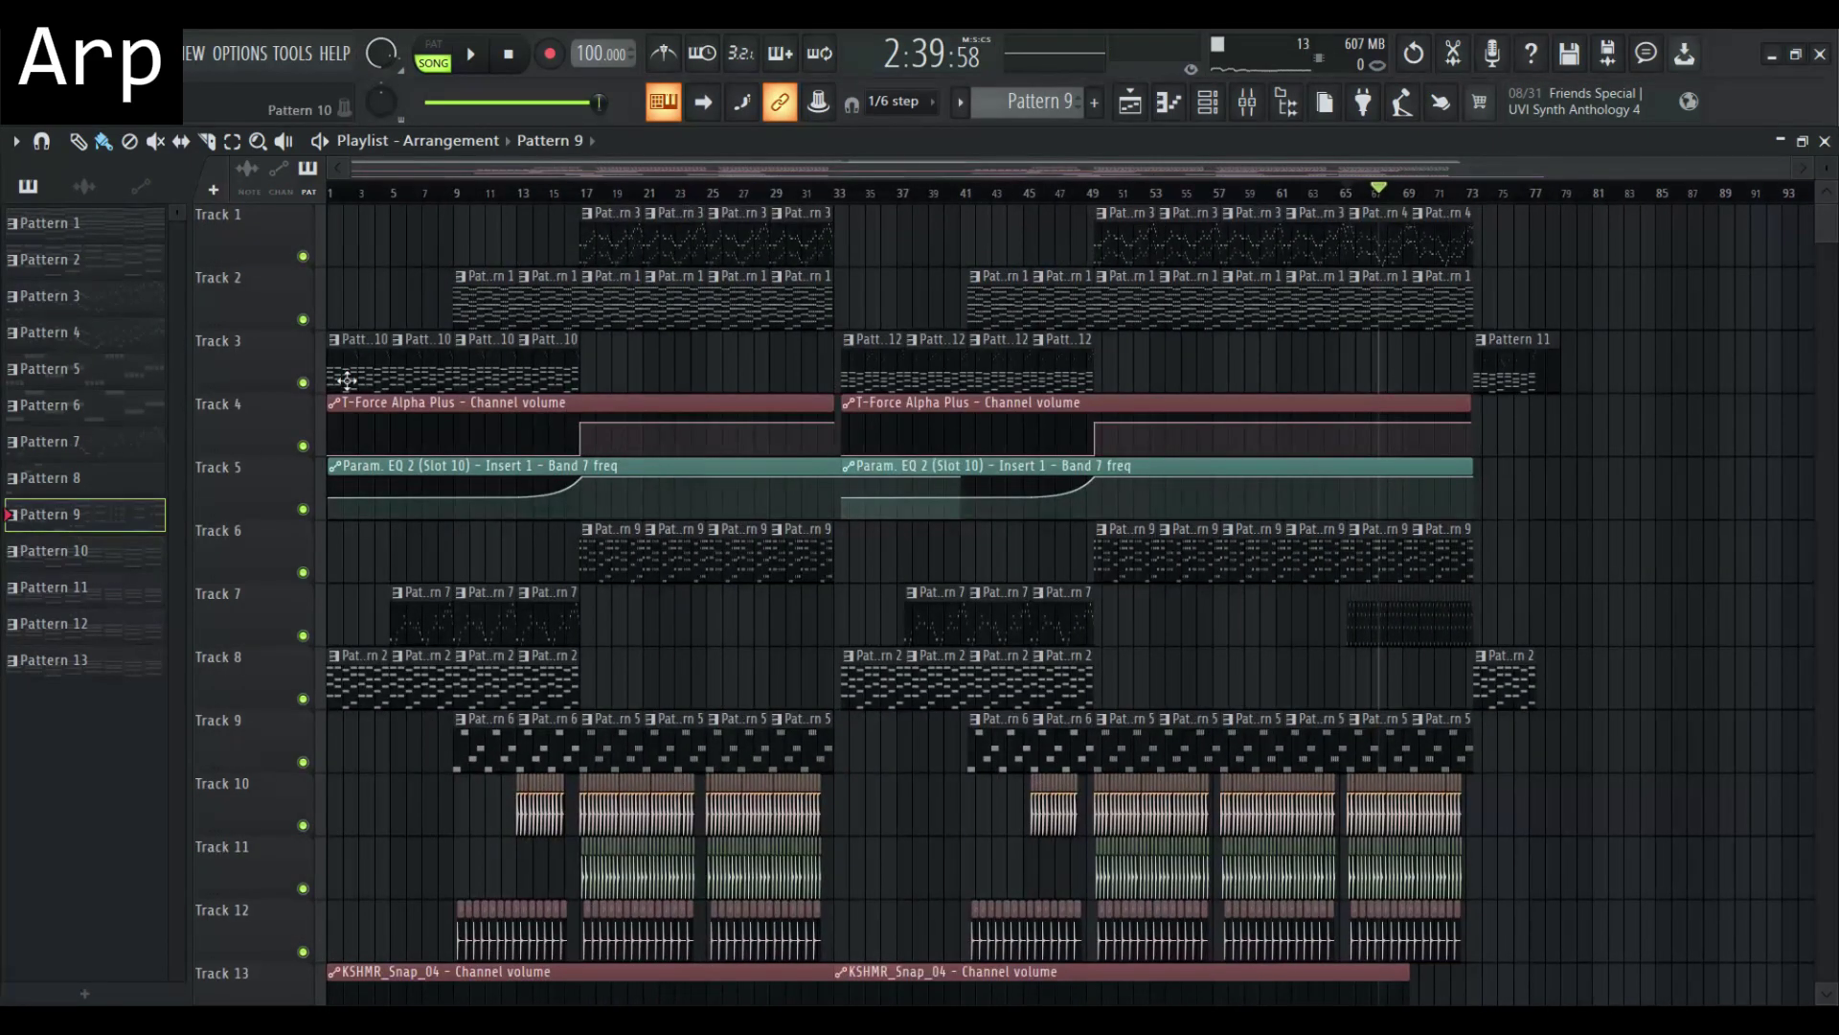
Check the piano notes of Pattern 9 on reFX Nexus #5, then play and check Pattern 10 on reFX Nexus #6
{"action": "left_click", "coordinate": [1206, 105]}
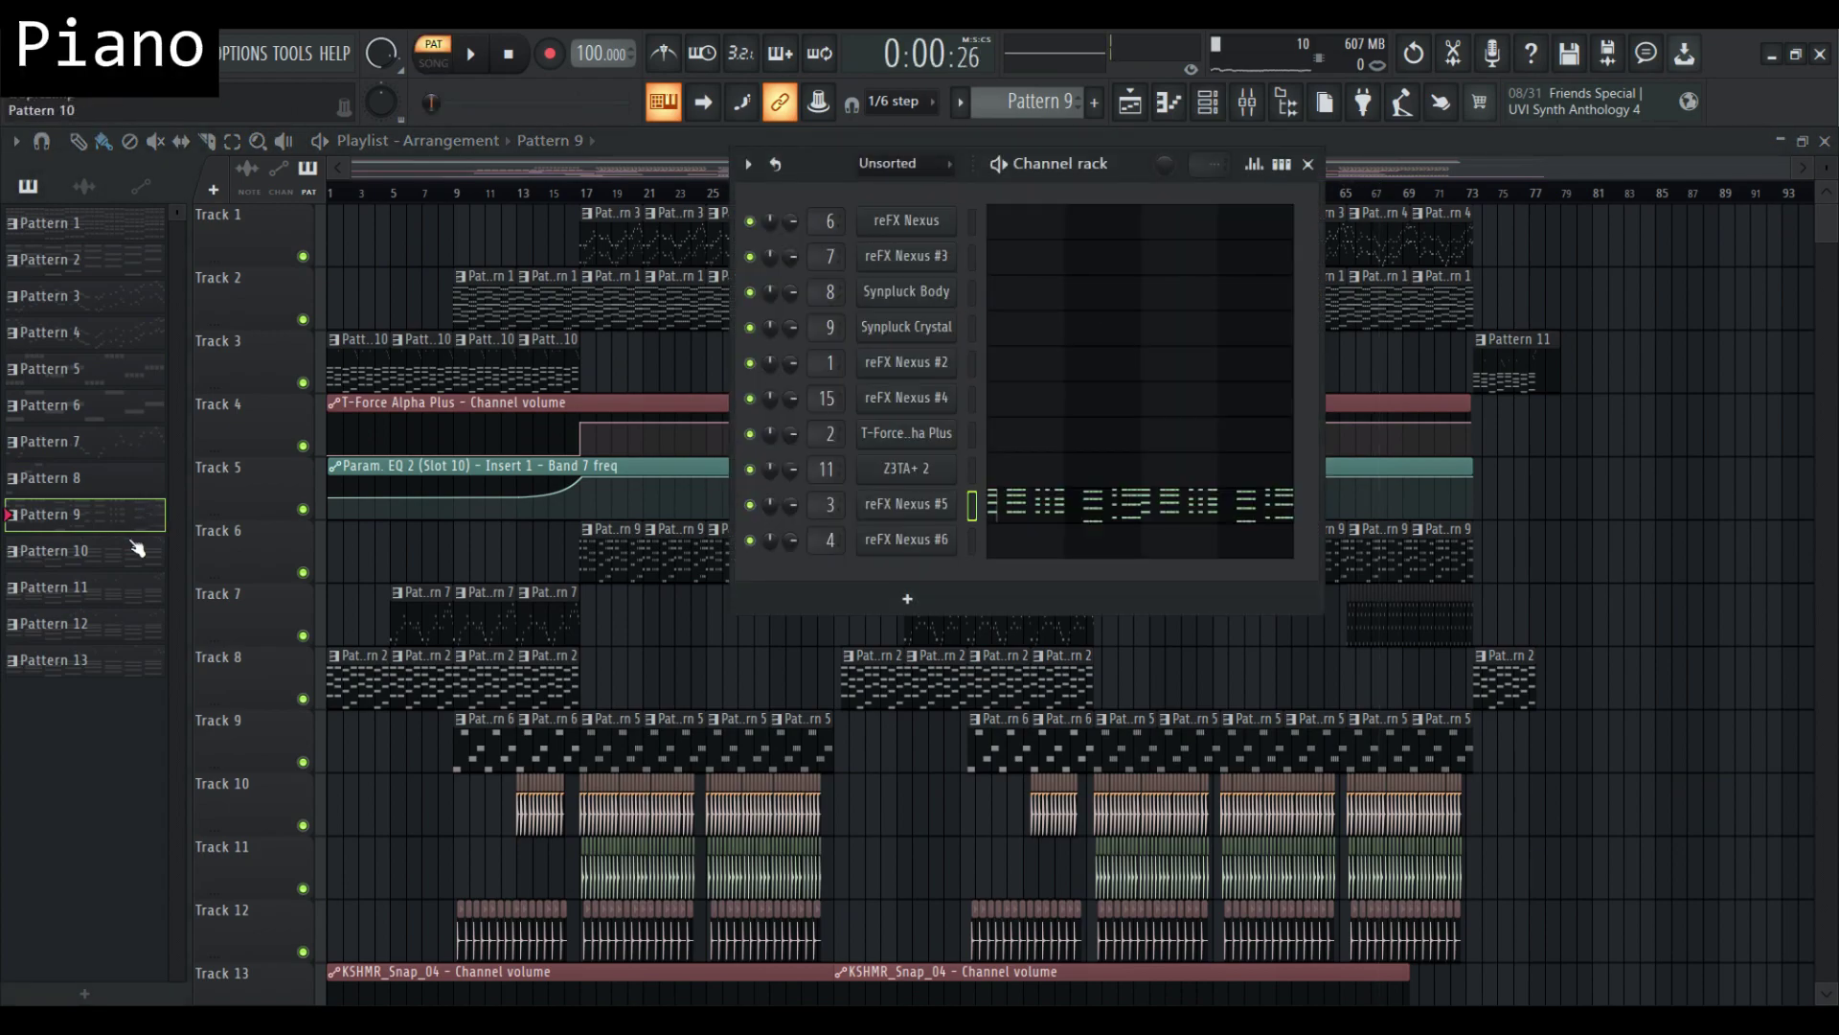
{"action": "left_click", "coordinate": [144, 554]}
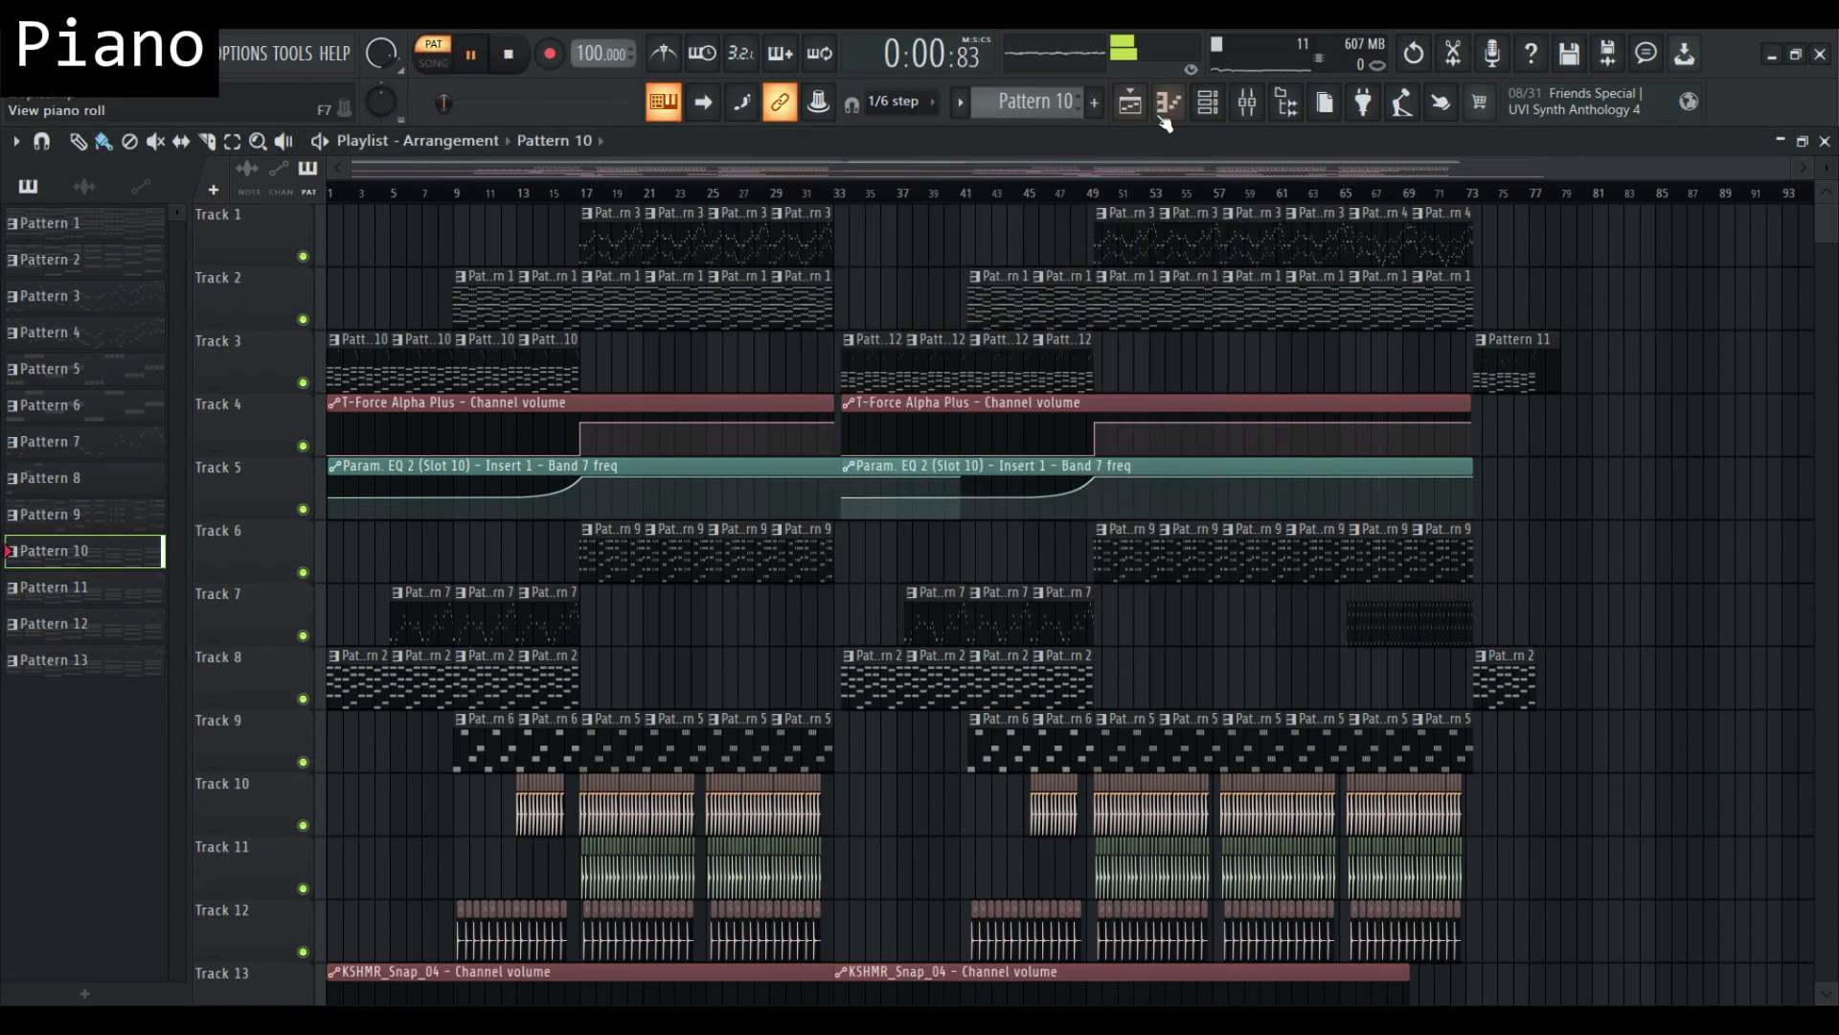
{"action": "left_click", "coordinate": [1204, 107]}
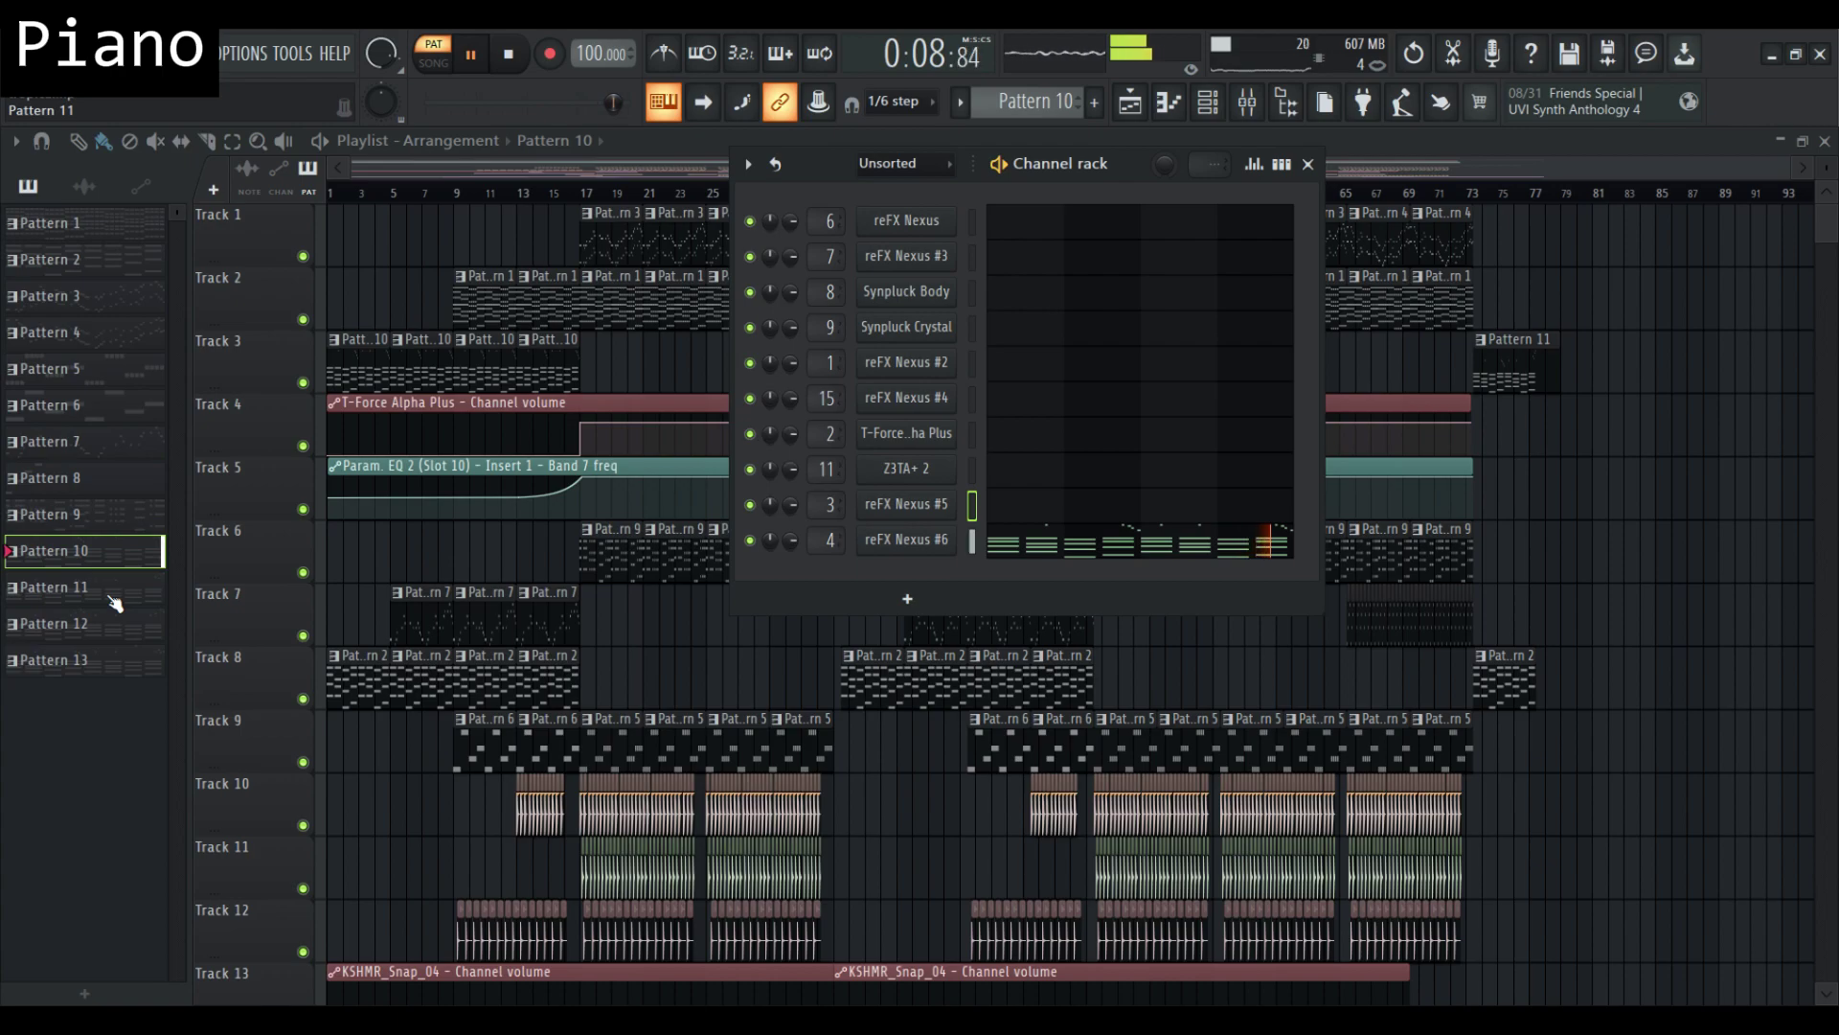
{"action": "key", "text": "F6"}
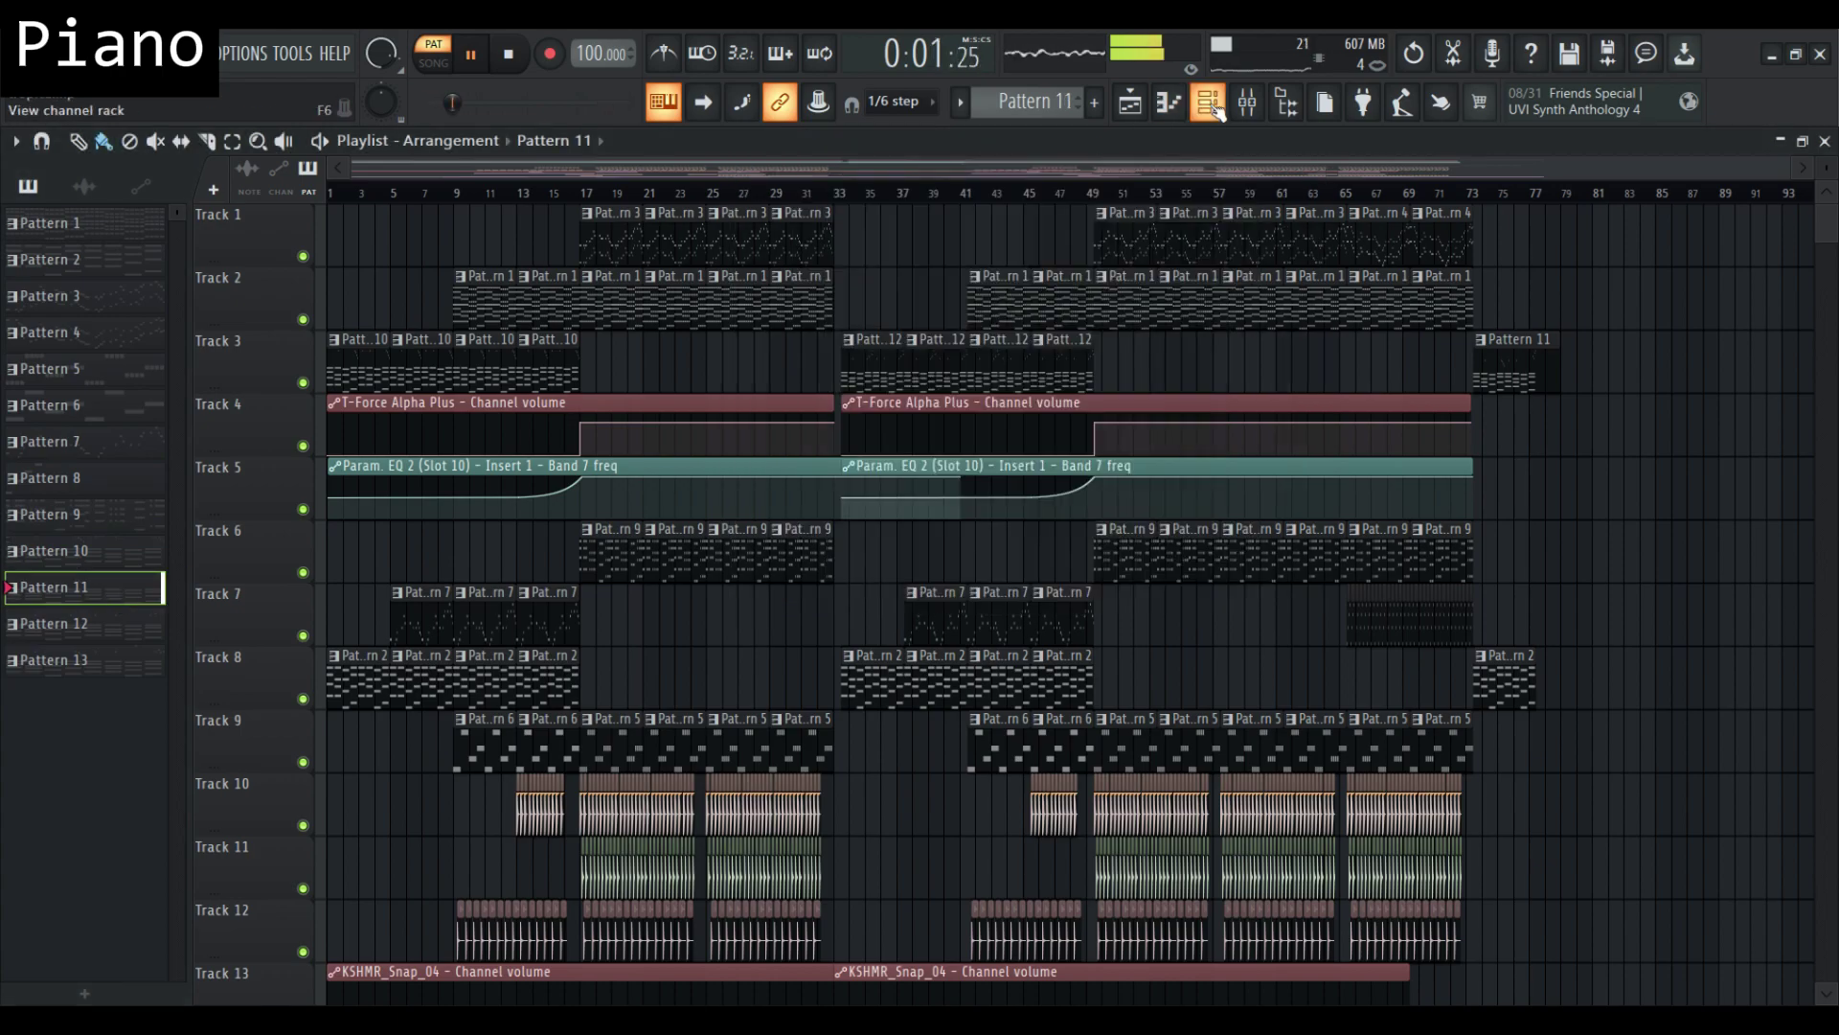
Play Patterns 11, 12 and 13 and check their reFX Nexus #6 piano notes in the channel rack, then close the rack
{"action": "left_click", "coordinate": [1213, 107]}
{"action": "key", "text": "F6"}
{"action": "left_click", "coordinate": [125, 628]}
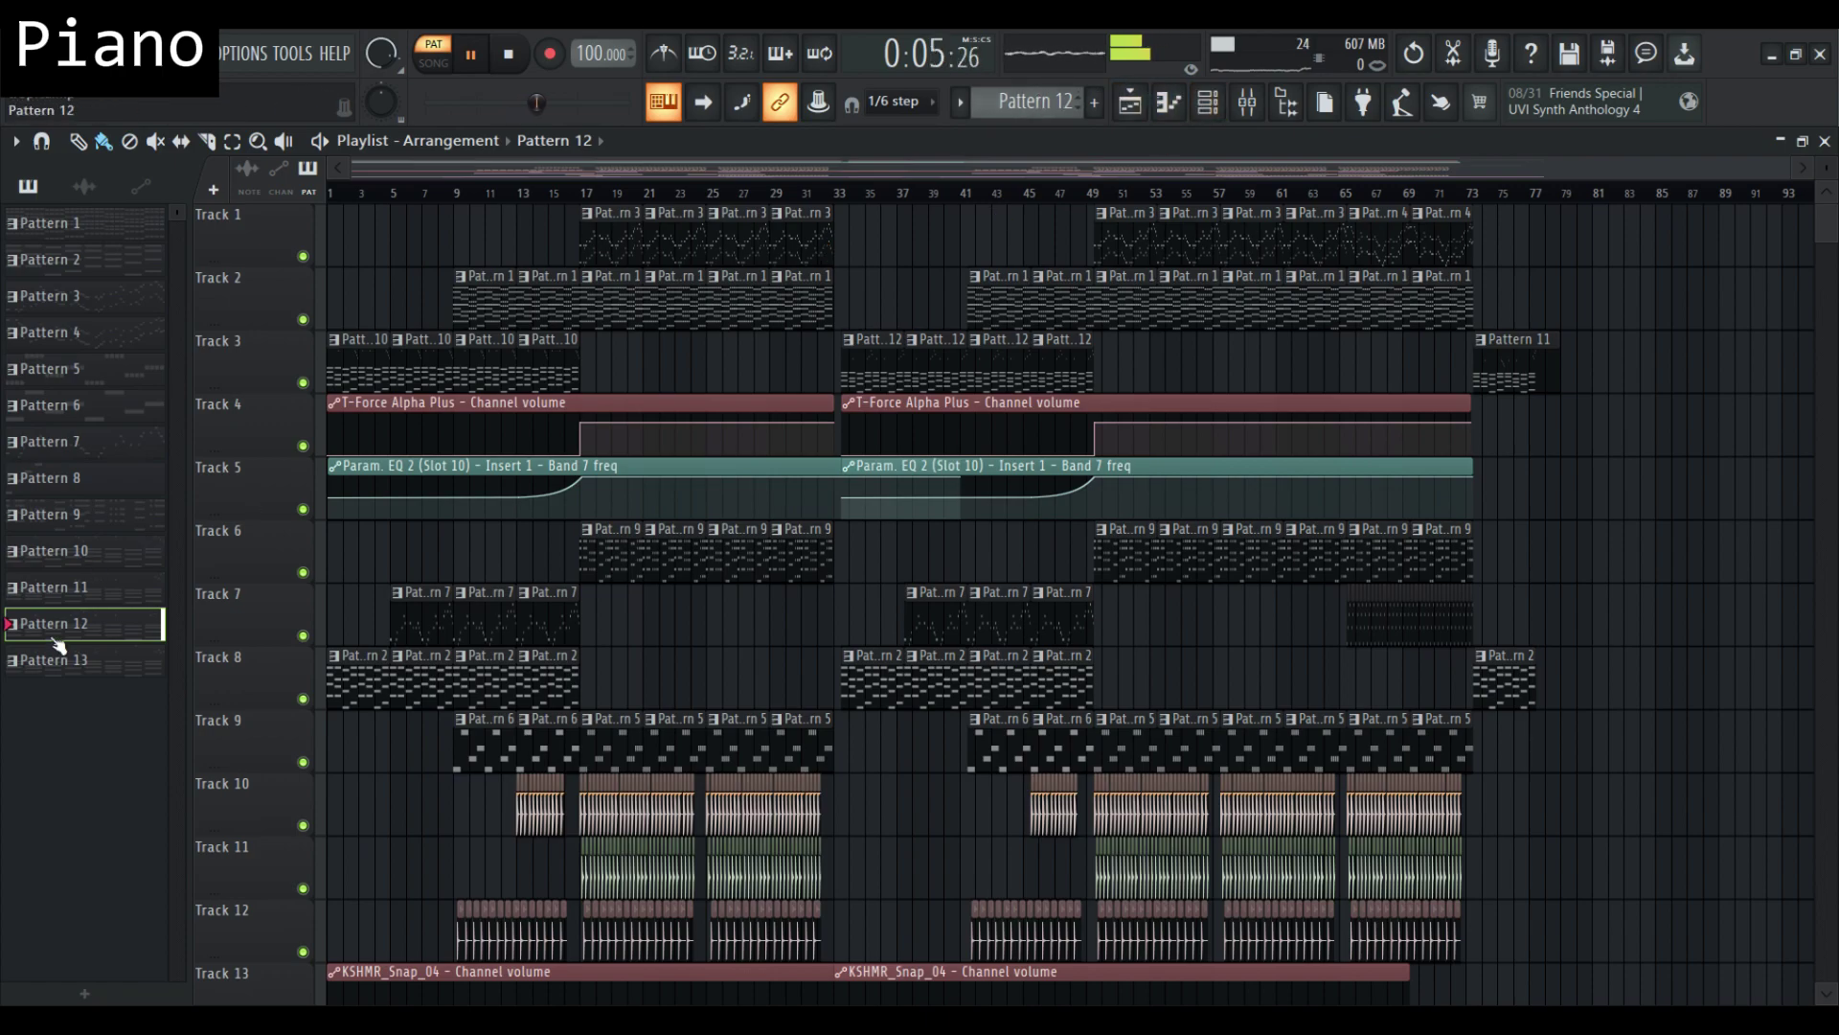
{"action": "left_click", "coordinate": [1209, 106]}
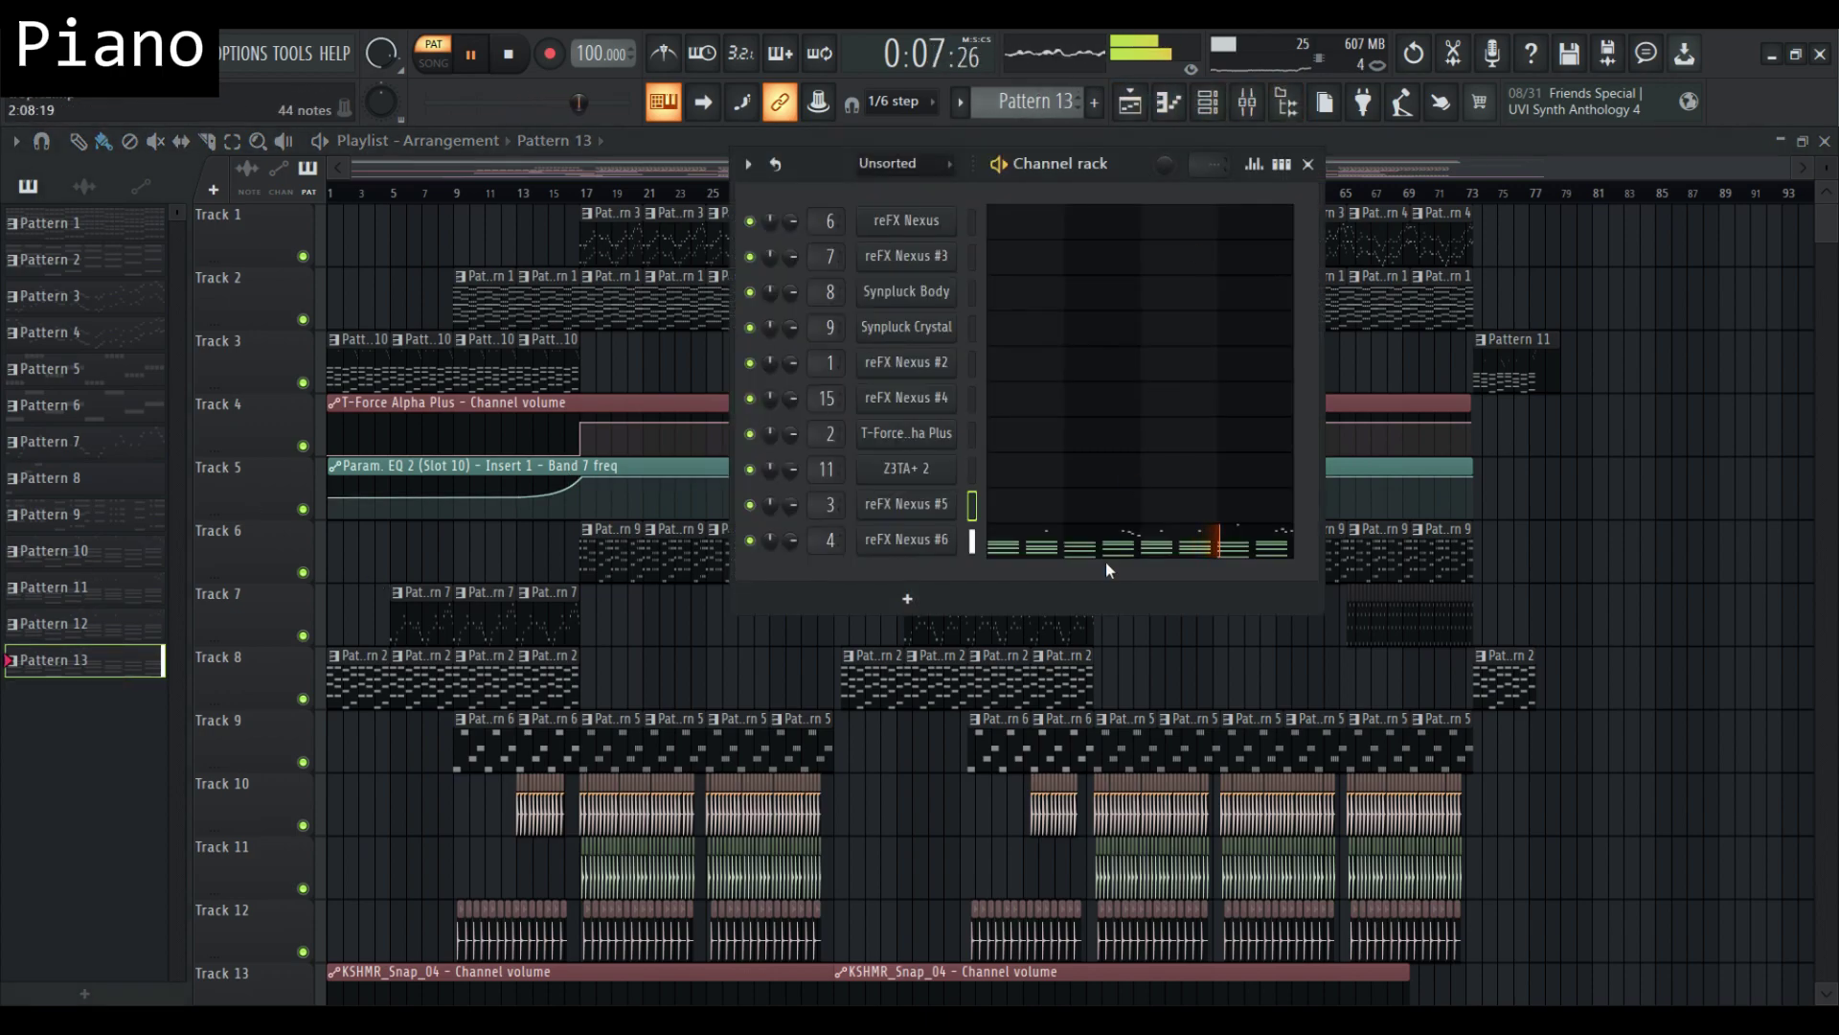
{"action": "left_click", "coordinate": [1308, 165]}
Play the song with only the drum and FX tracks 10 to 18 audible and turn on auto-scrolling during playback
{"action": "scroll", "coordinate": [1054, 574], "scroll_direction": "down", "scroll_amount": 4}
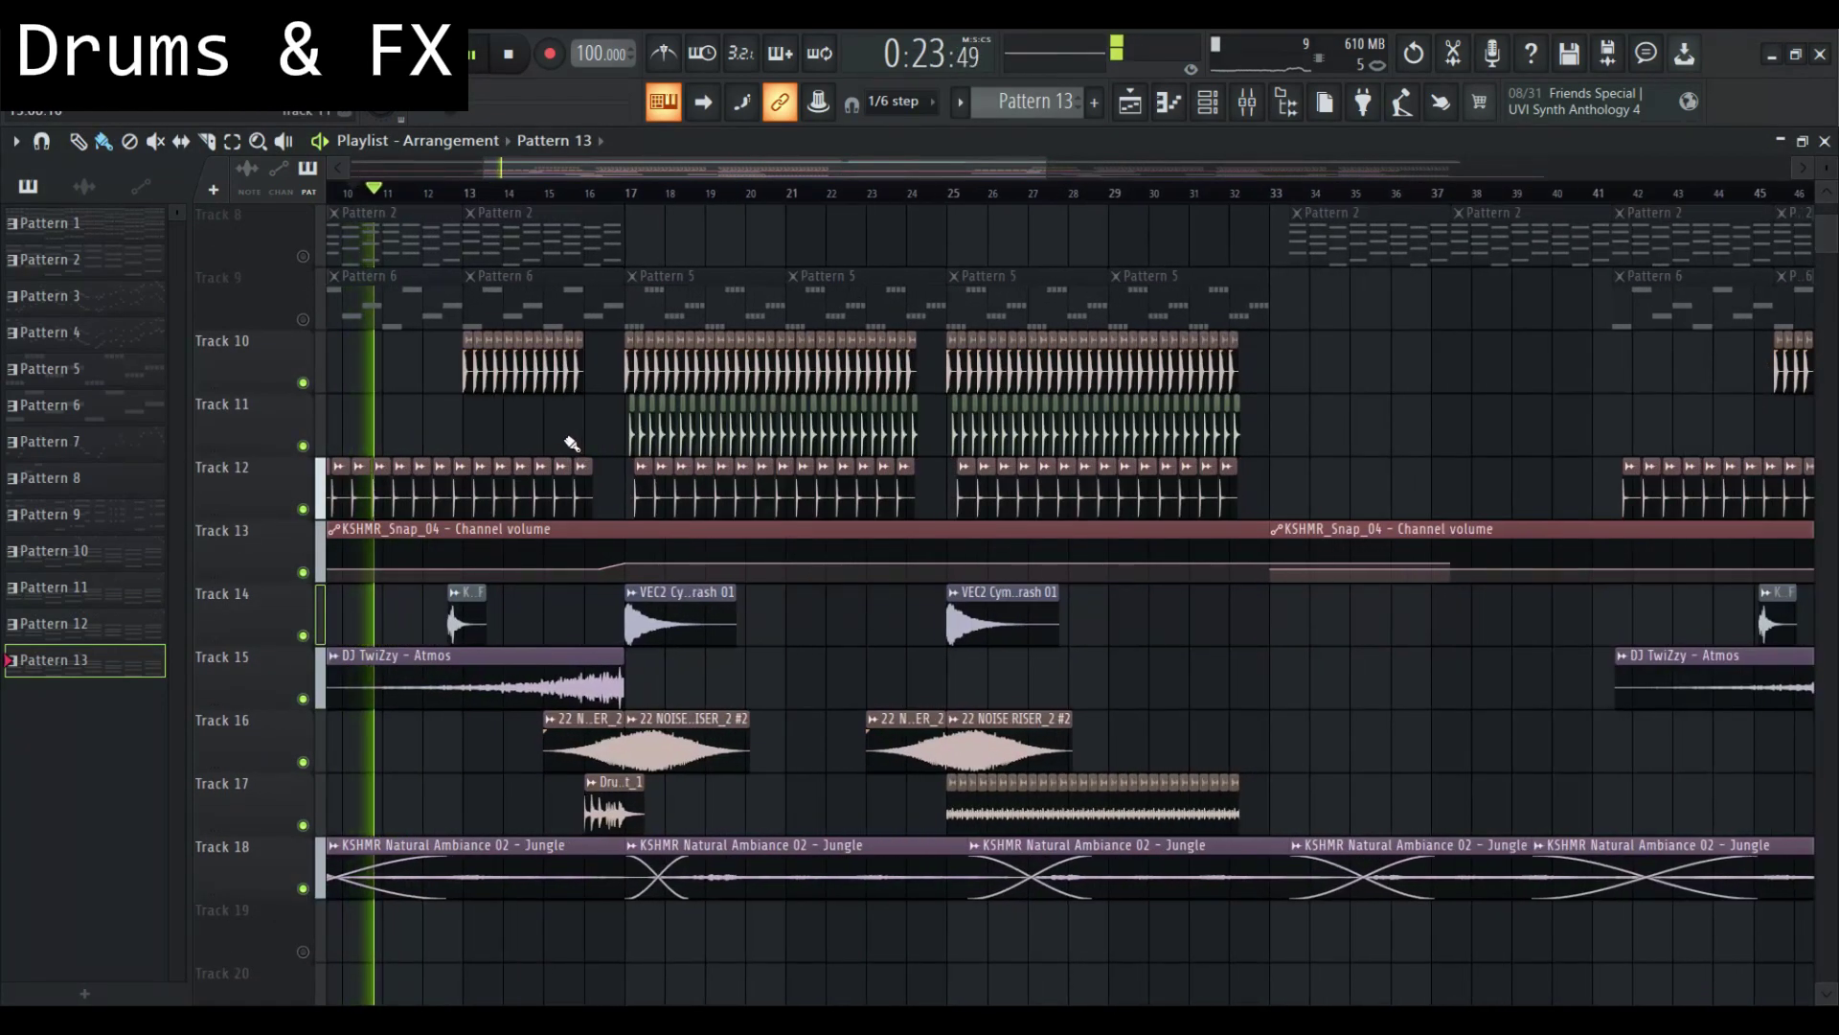
{"action": "scroll", "coordinate": [562, 439], "scroll_direction": "up", "scroll_amount": 3}
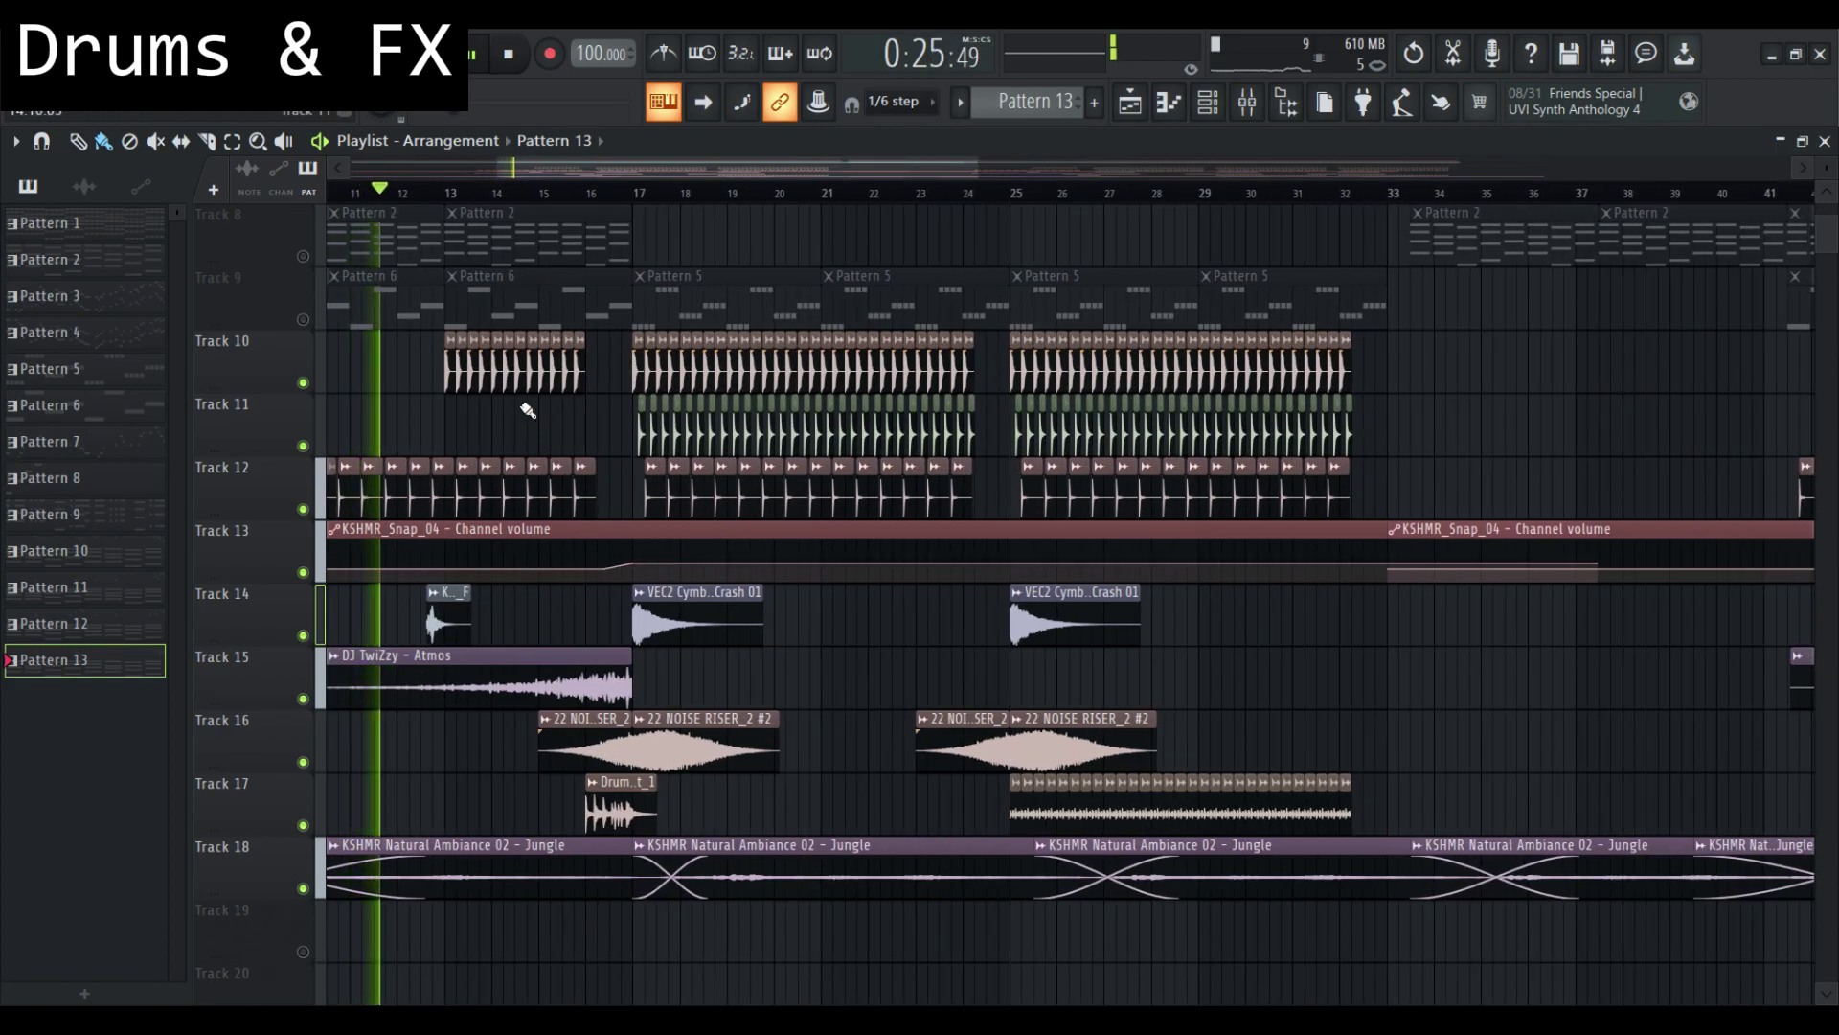
{"action": "scroll", "coordinate": [525, 317], "scroll_direction": "up", "scroll_amount": 4}
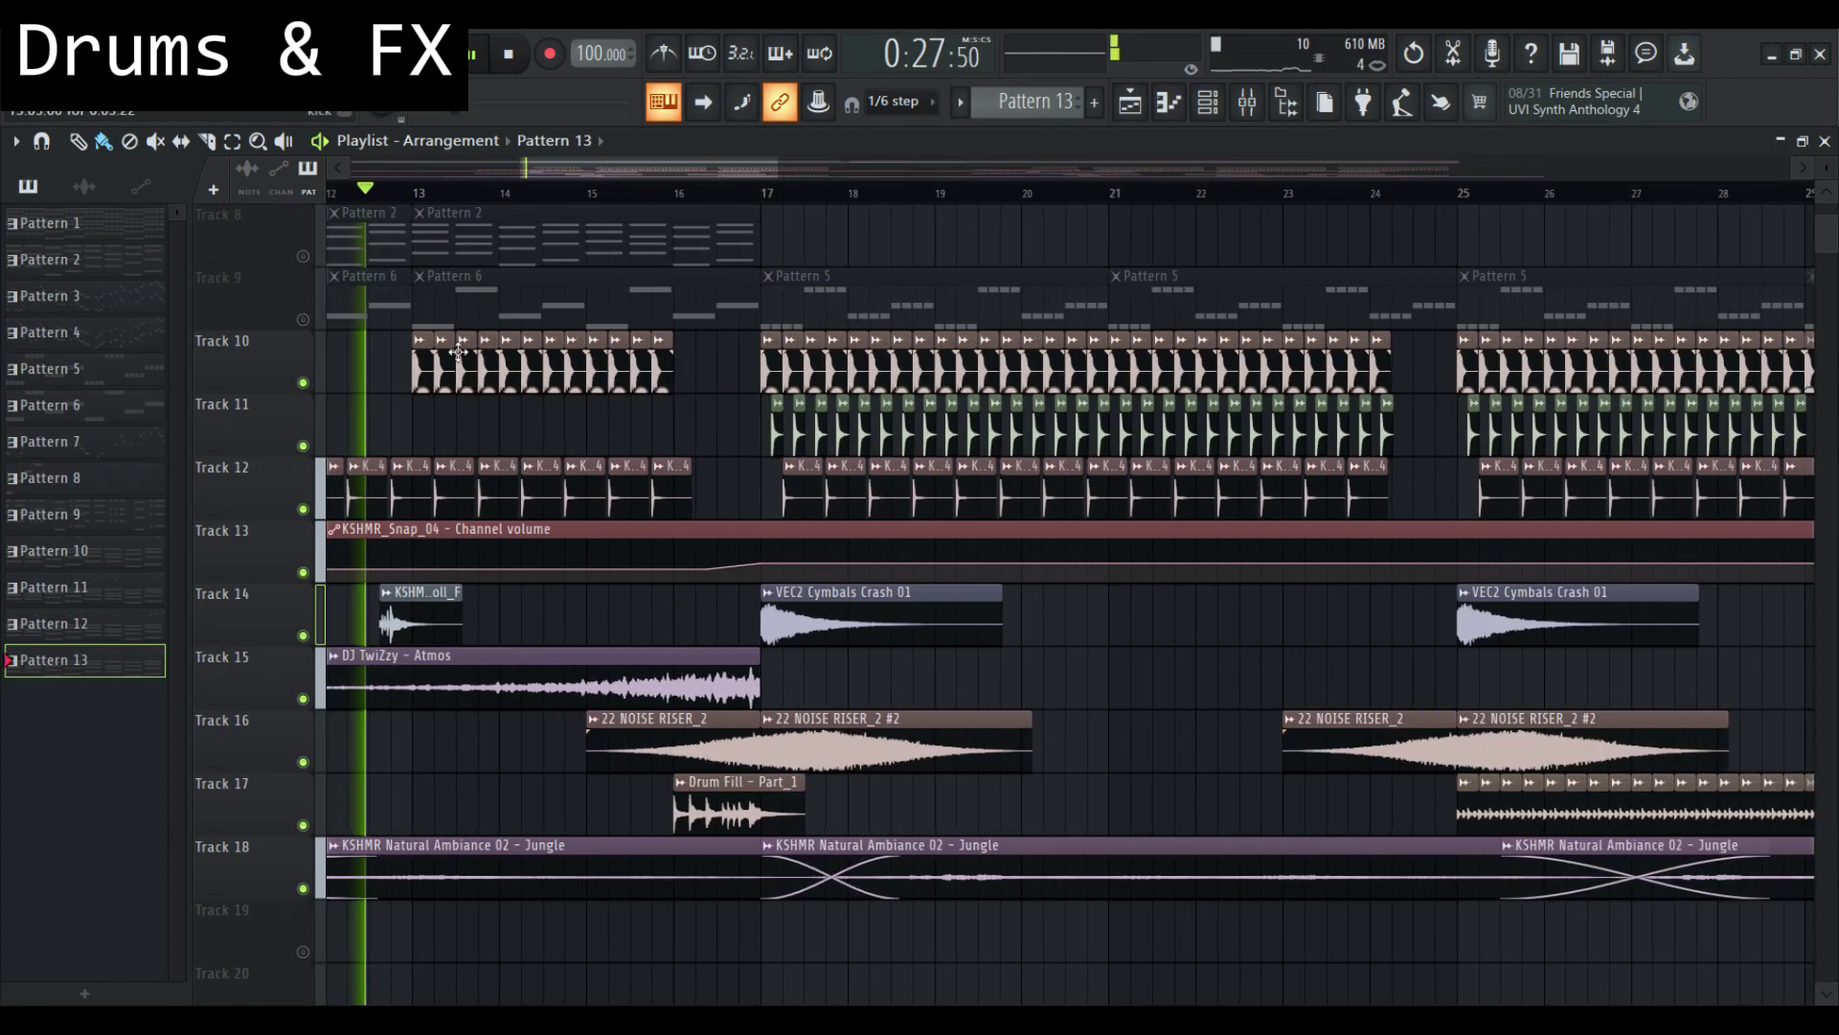
{"action": "left_click", "coordinate": [703, 101]}
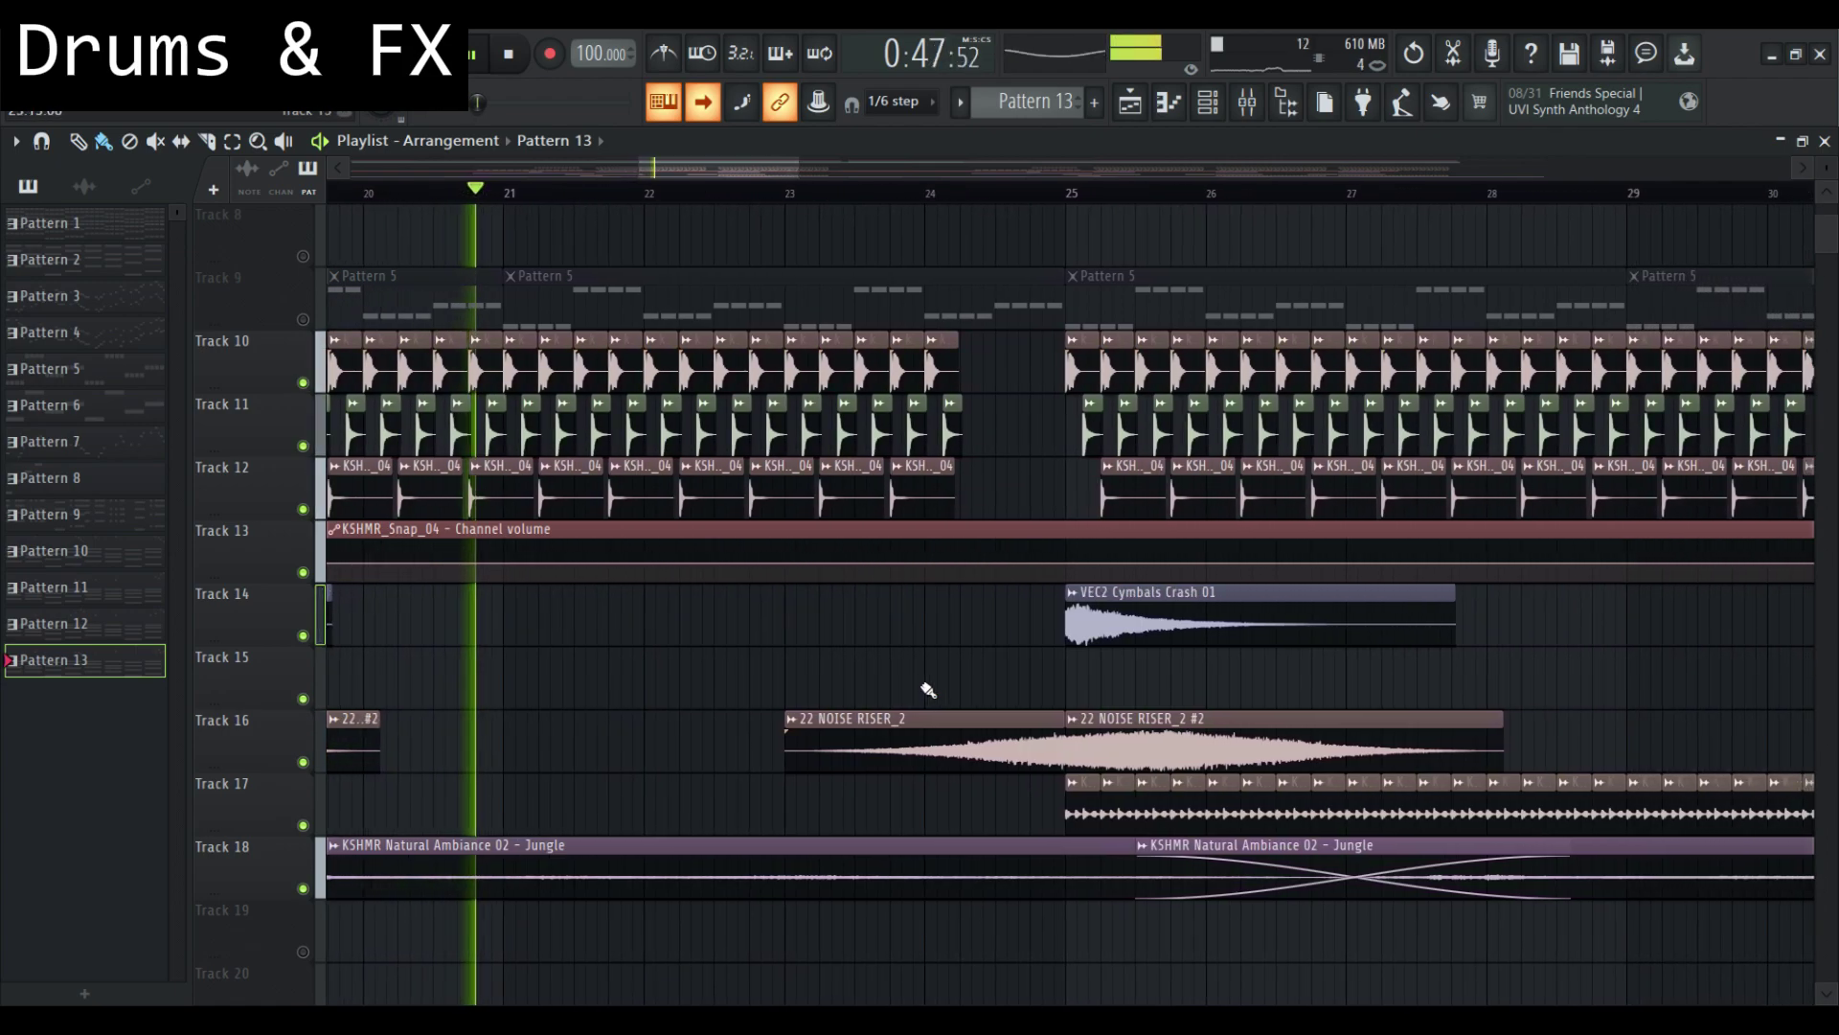
Examine the drum, riser, crash and ambience clips from bar 20 onward during playback, then stop the song
{"action": "scroll", "coordinate": [661, 655], "scroll_direction": "down", "scroll_amount": 3, "text": "ctrl"}
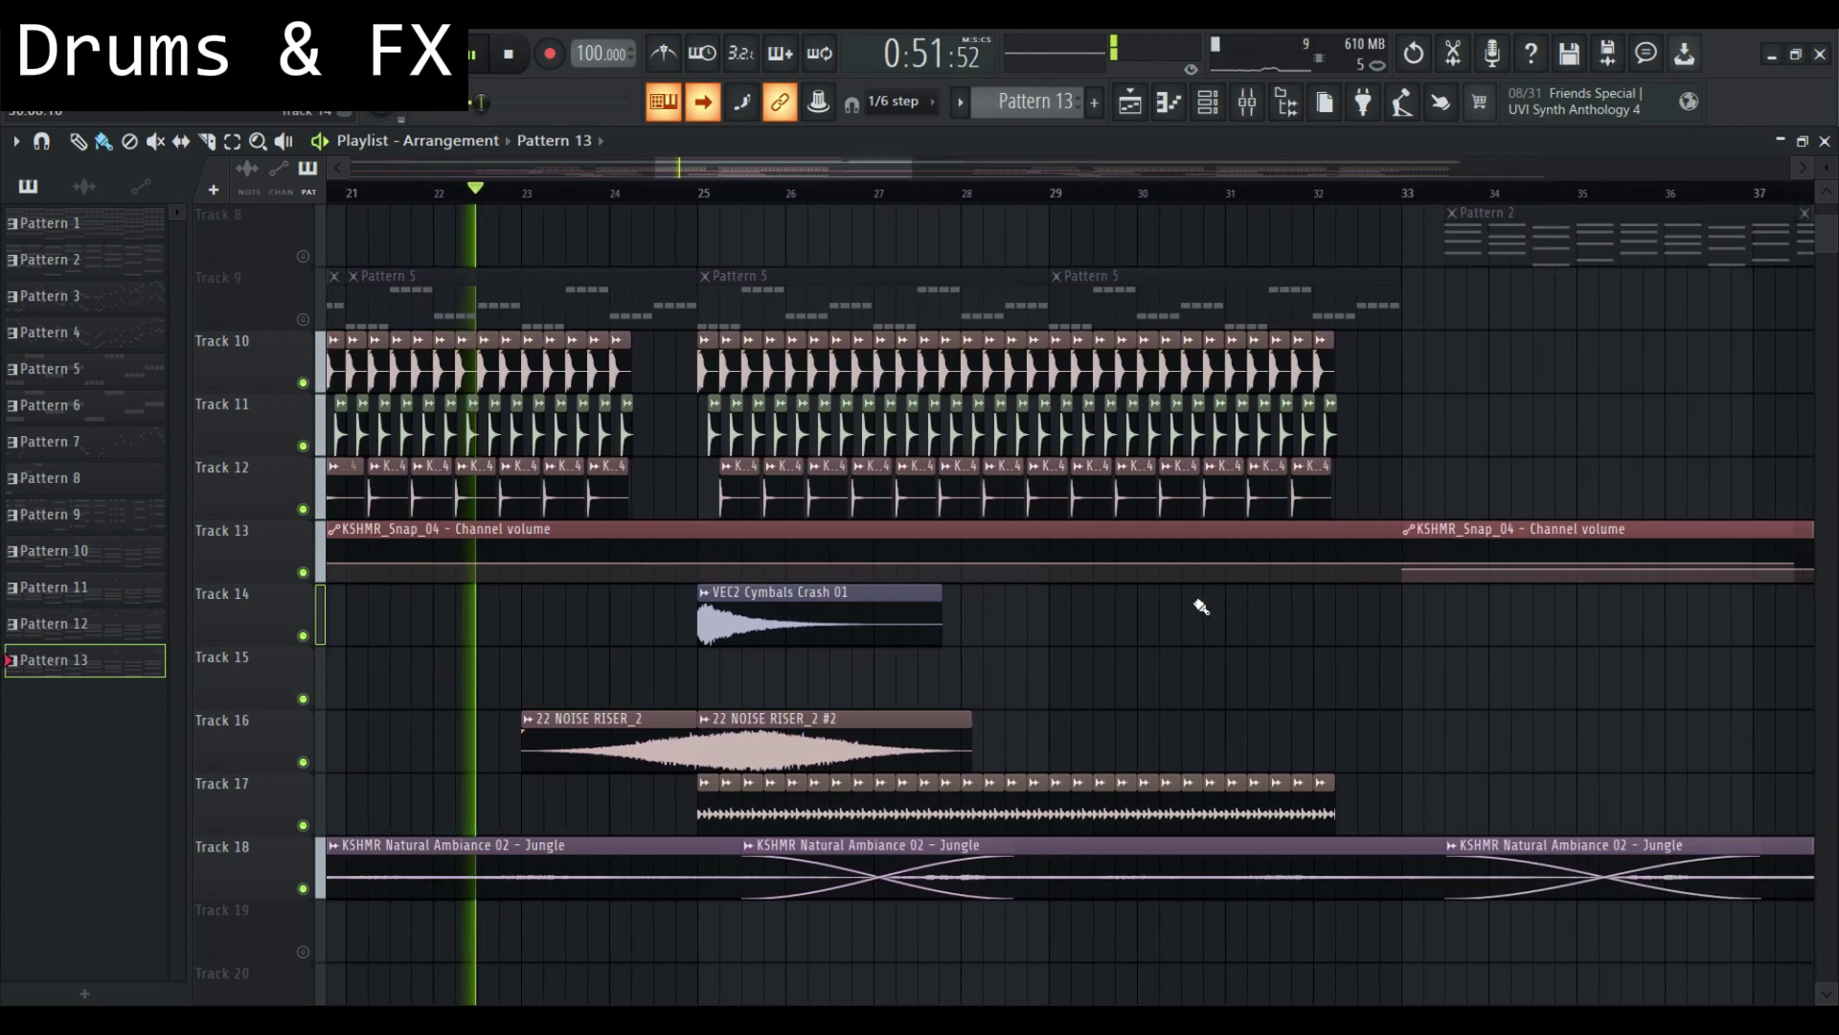
{"action": "scroll", "coordinate": [1101, 618], "scroll_direction": "up", "scroll_amount": 1, "text": "ctrl"}
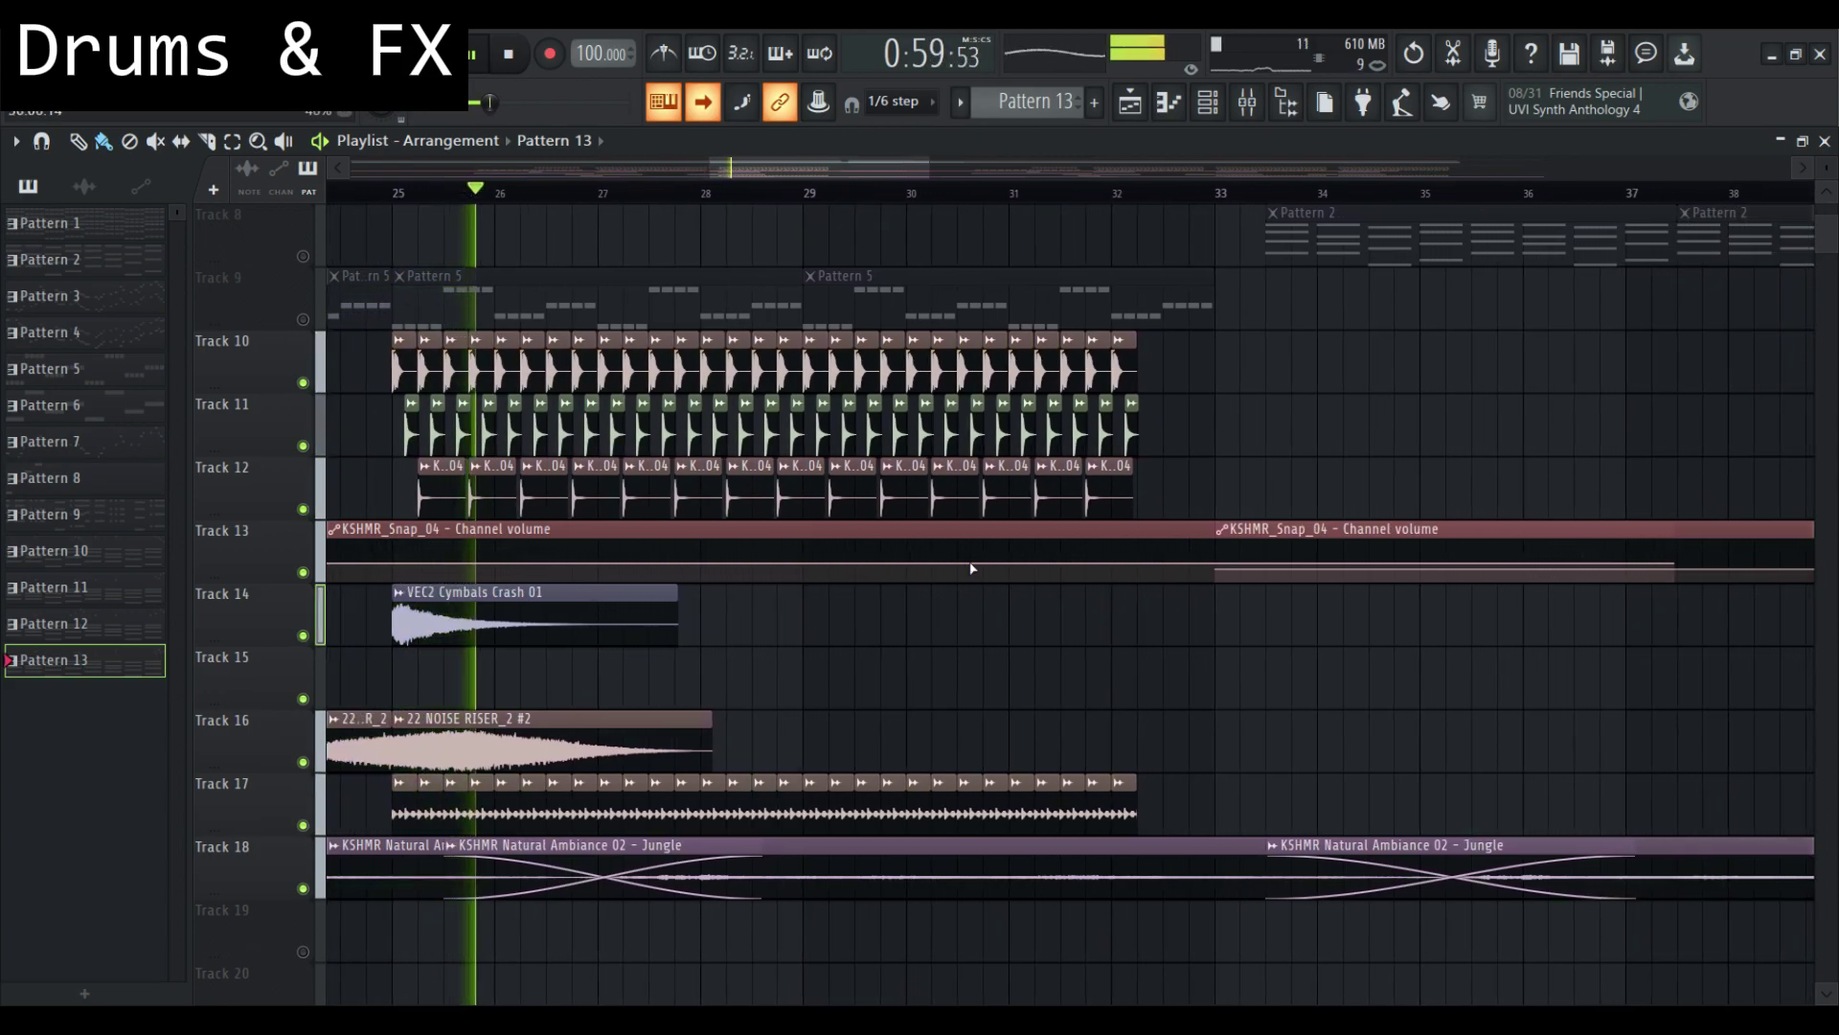
{"action": "scroll", "coordinate": [972, 569], "scroll_direction": "down", "scroll_amount": 6}
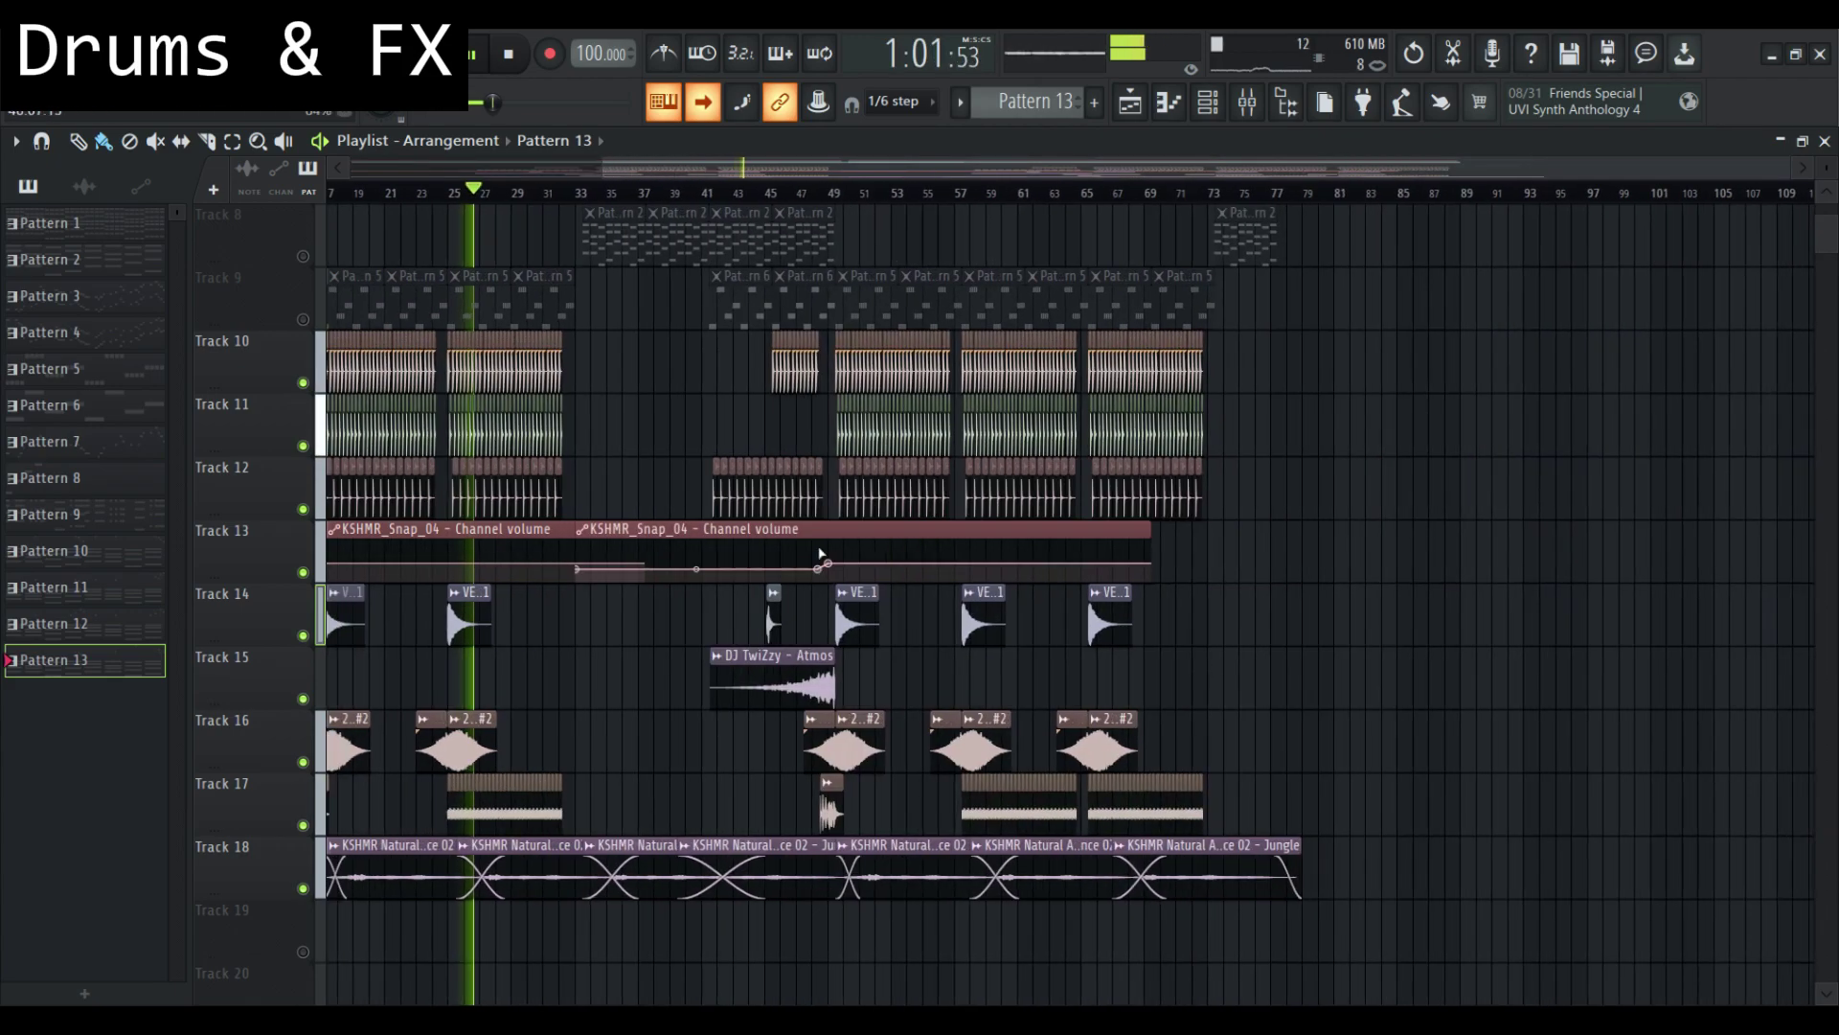
{"action": "scroll", "coordinate": [674, 479], "scroll_direction": "up", "scroll_amount": 5}
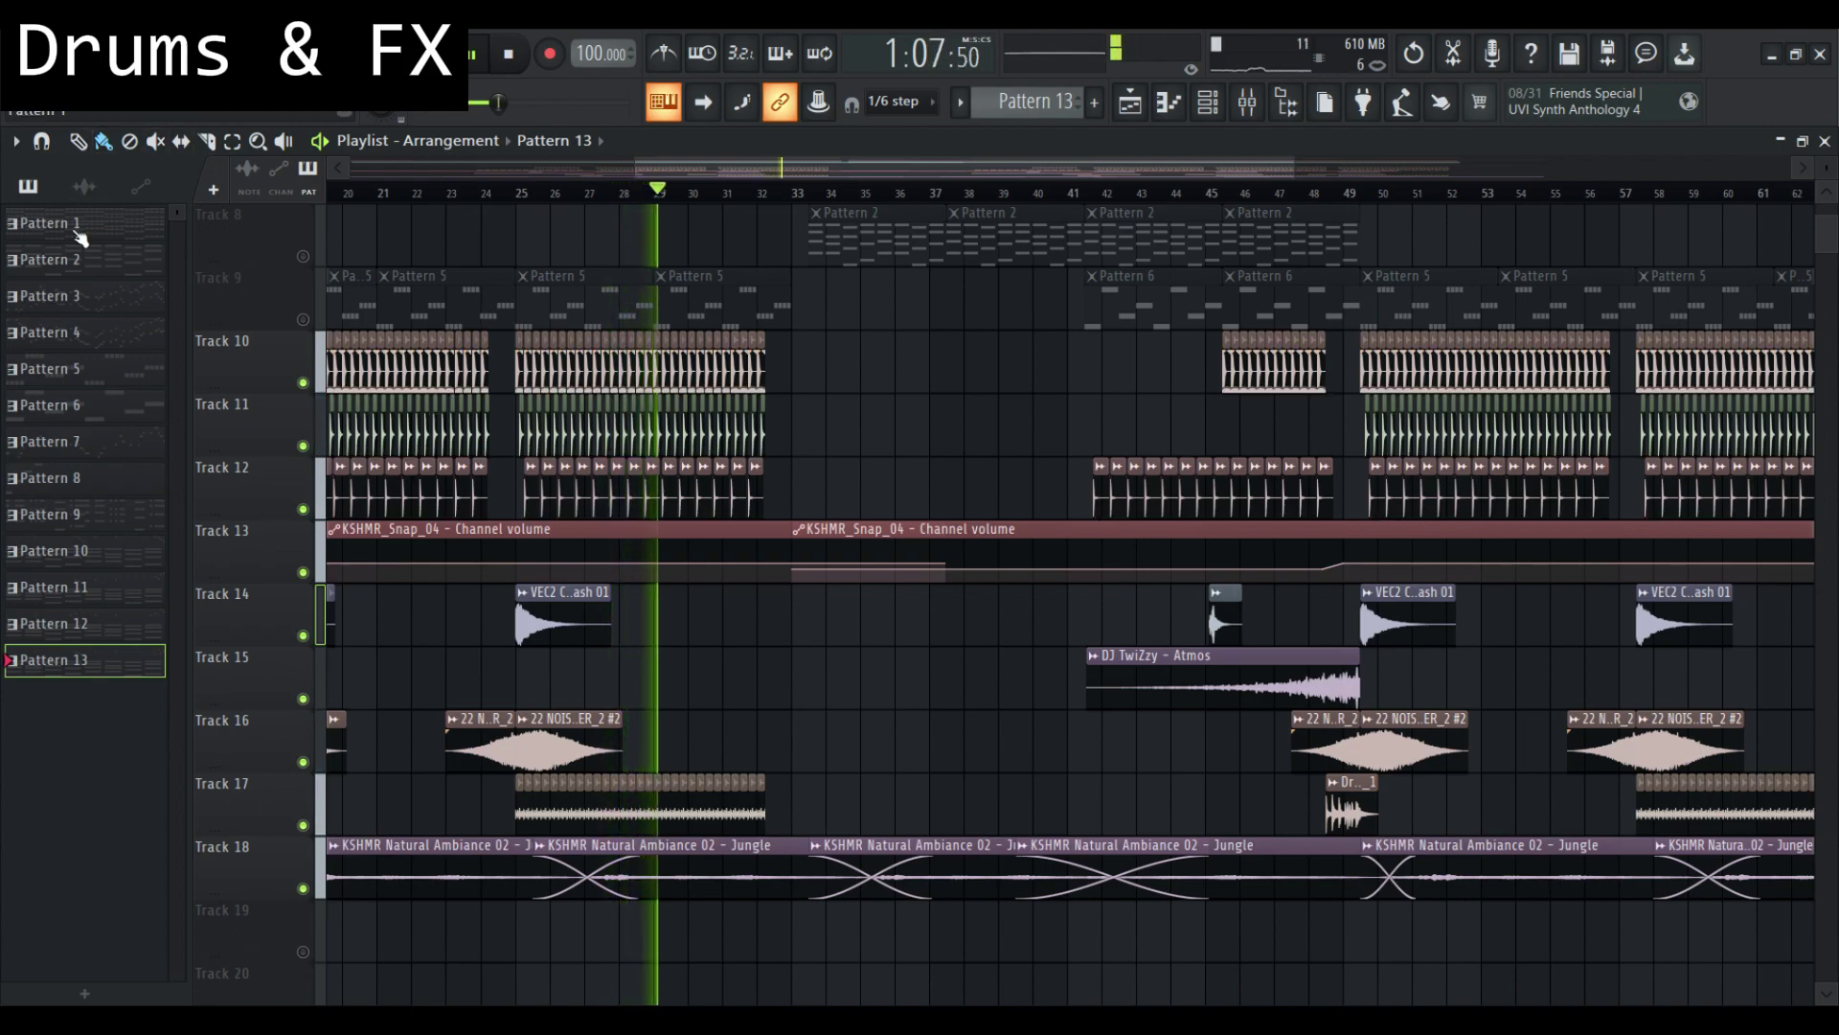
{"action": "scroll", "coordinate": [571, 410], "scroll_direction": "down", "scroll_amount": 1}
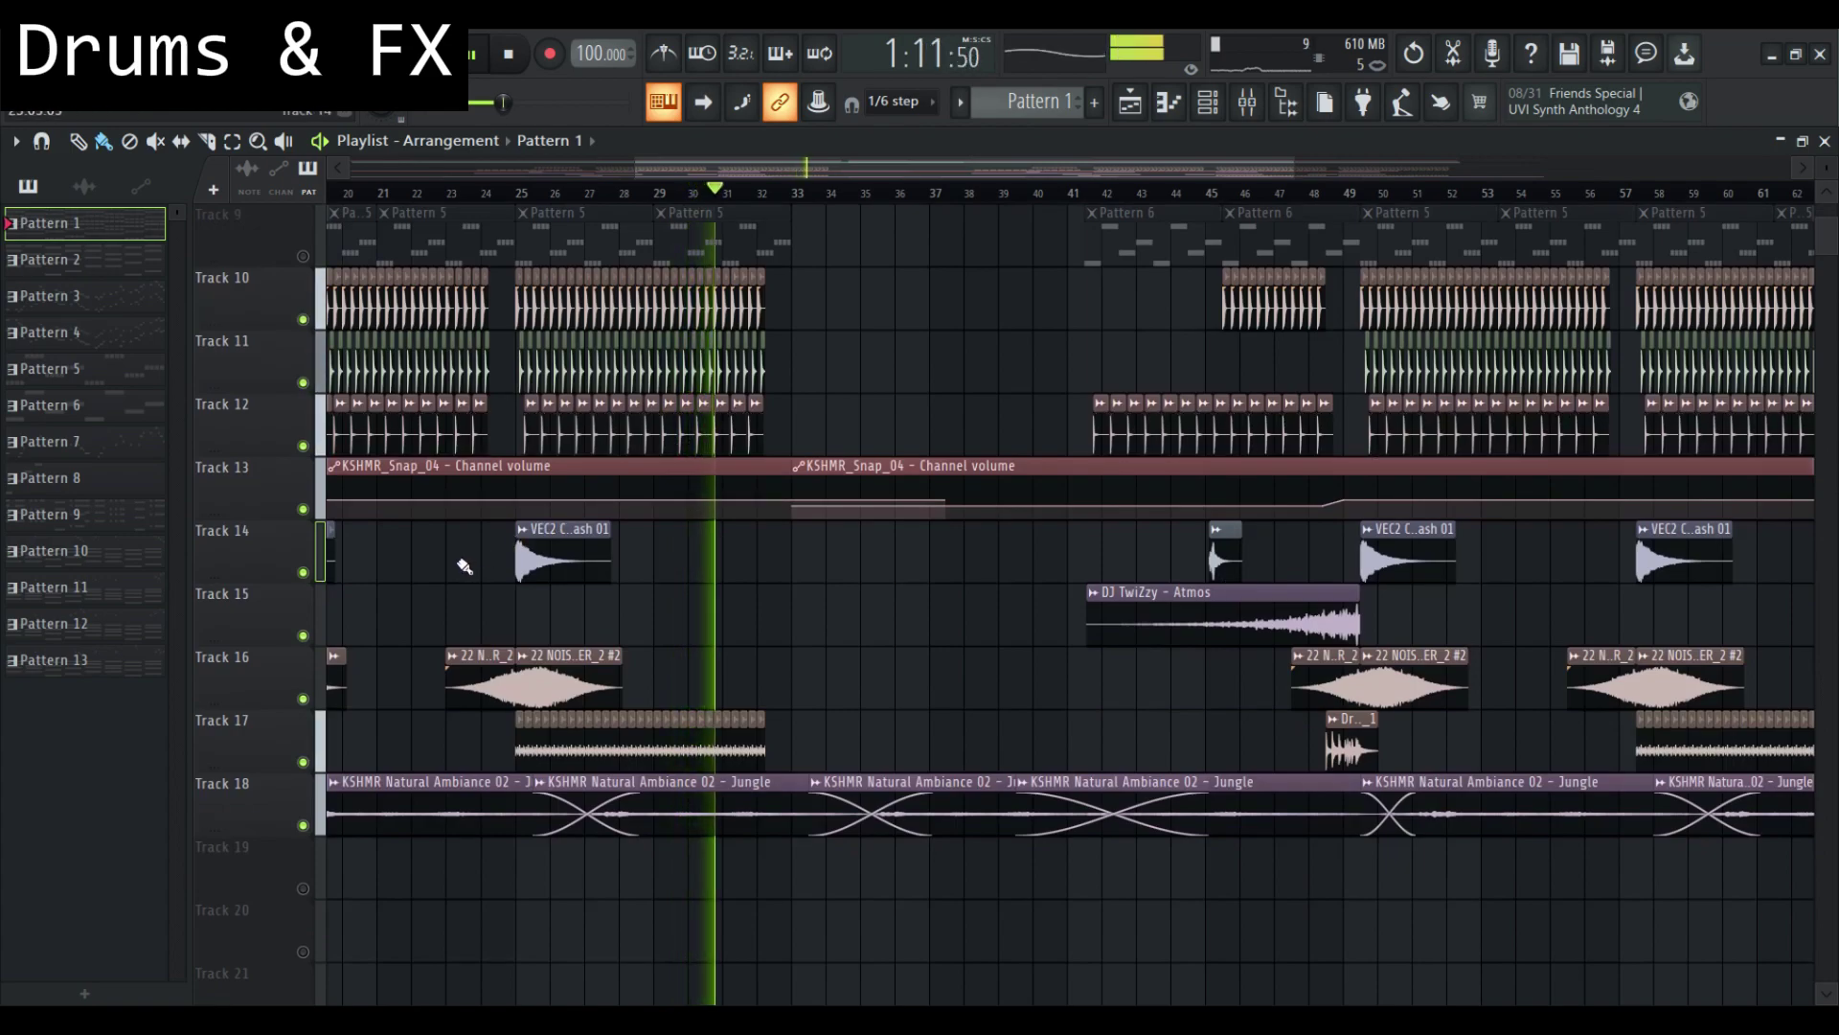
{"action": "key", "text": "space"}
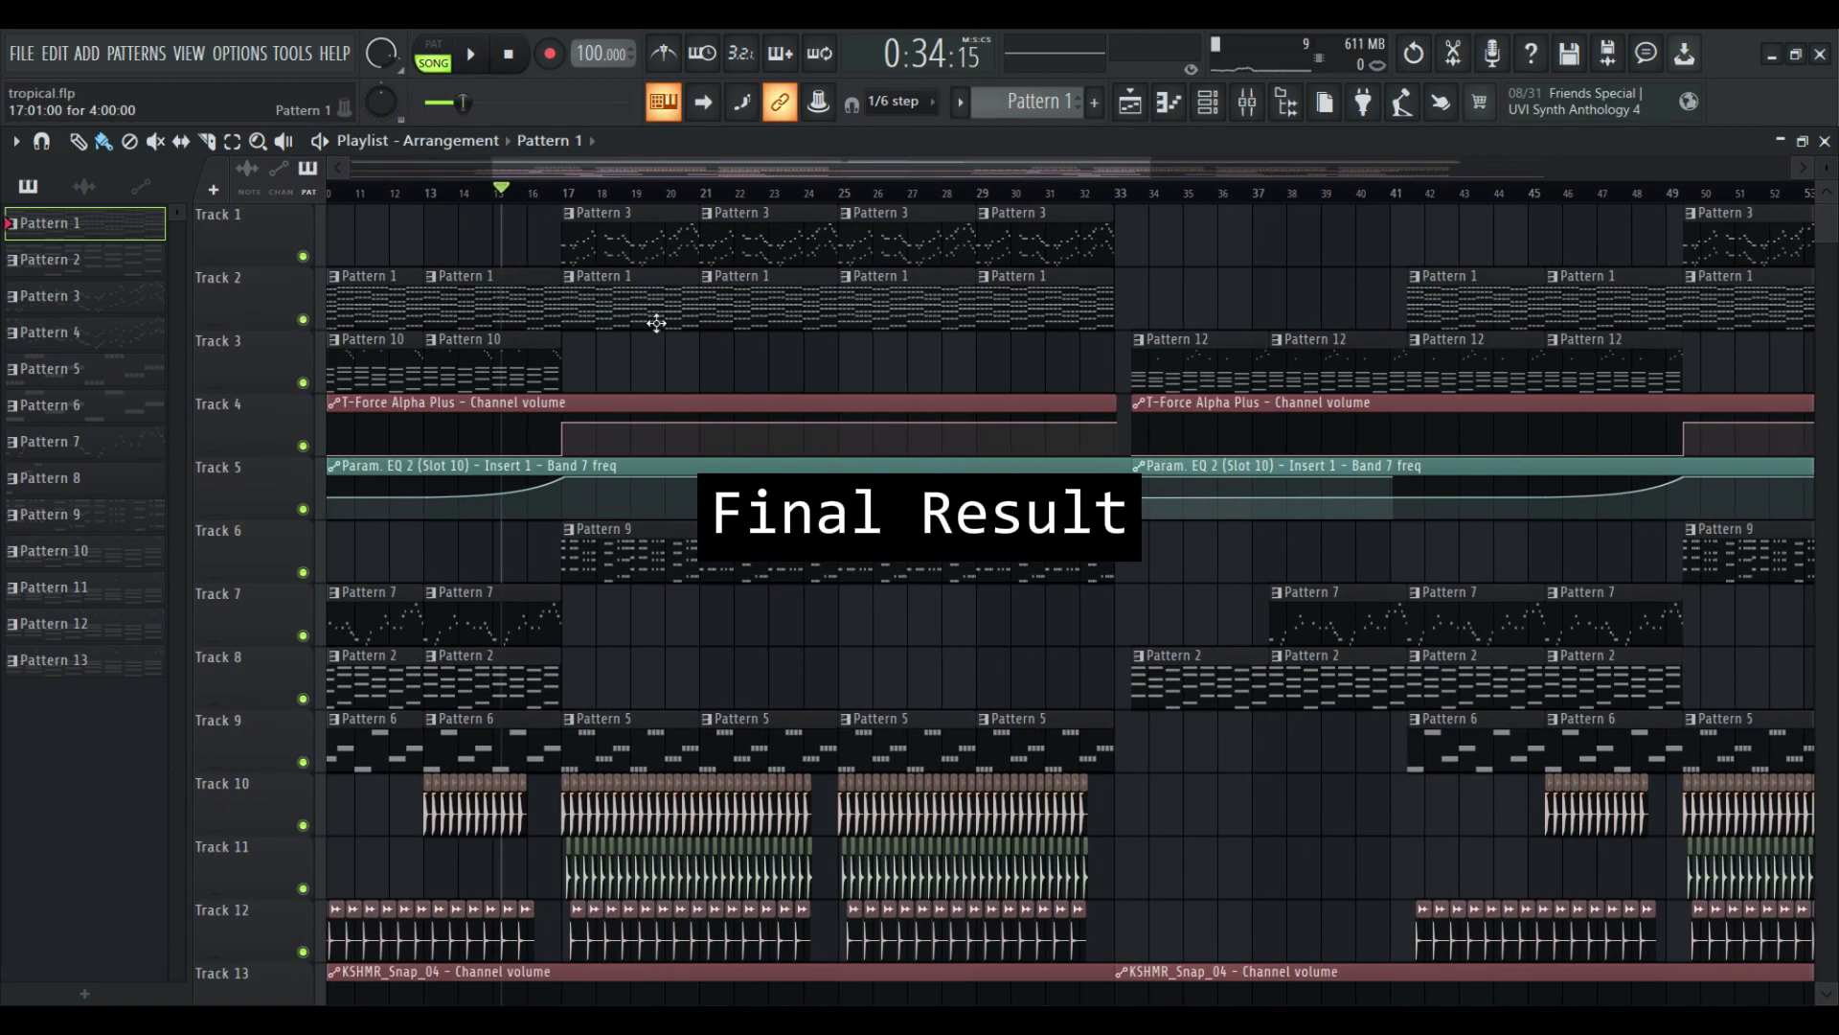